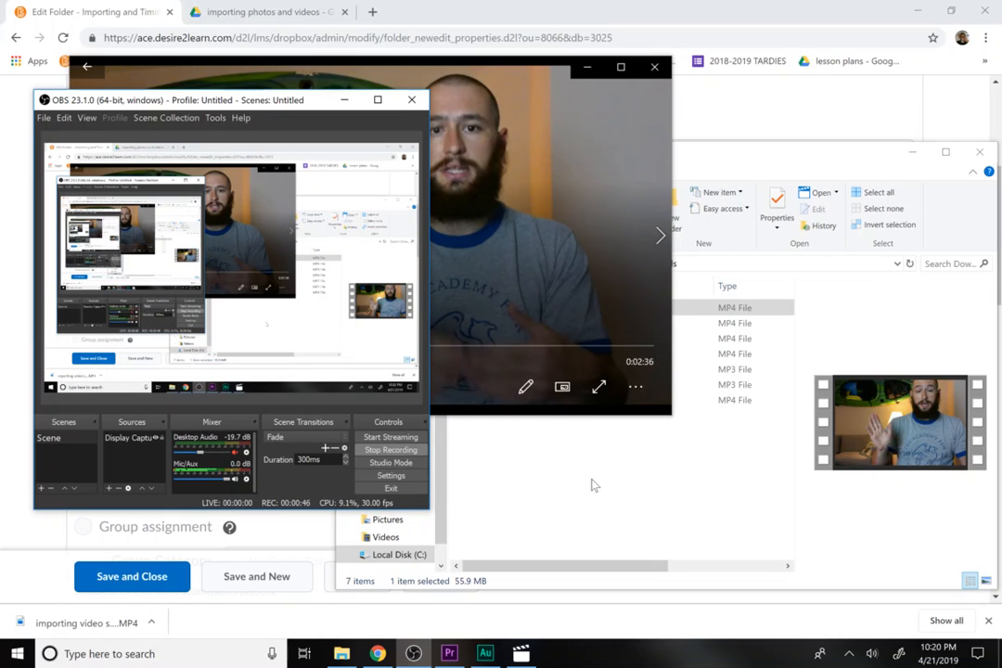
- Switch to Adobe Audition and reset the Default workspace to its saved layout
{"action": "left_click", "coordinate": [587, 312]}
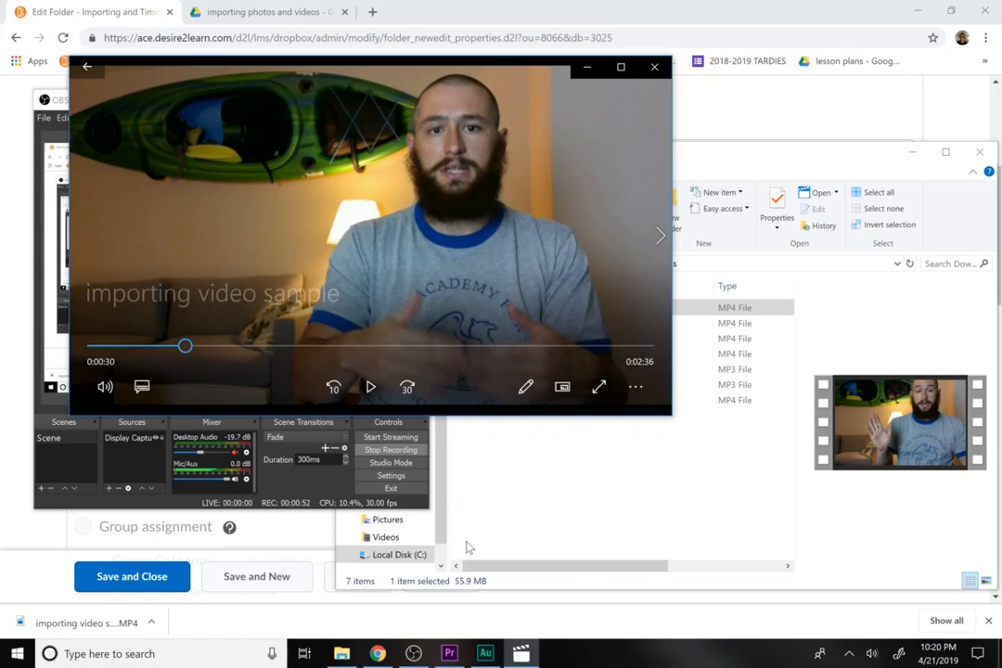
{"action": "mouse_move", "coordinate": [483, 656]}
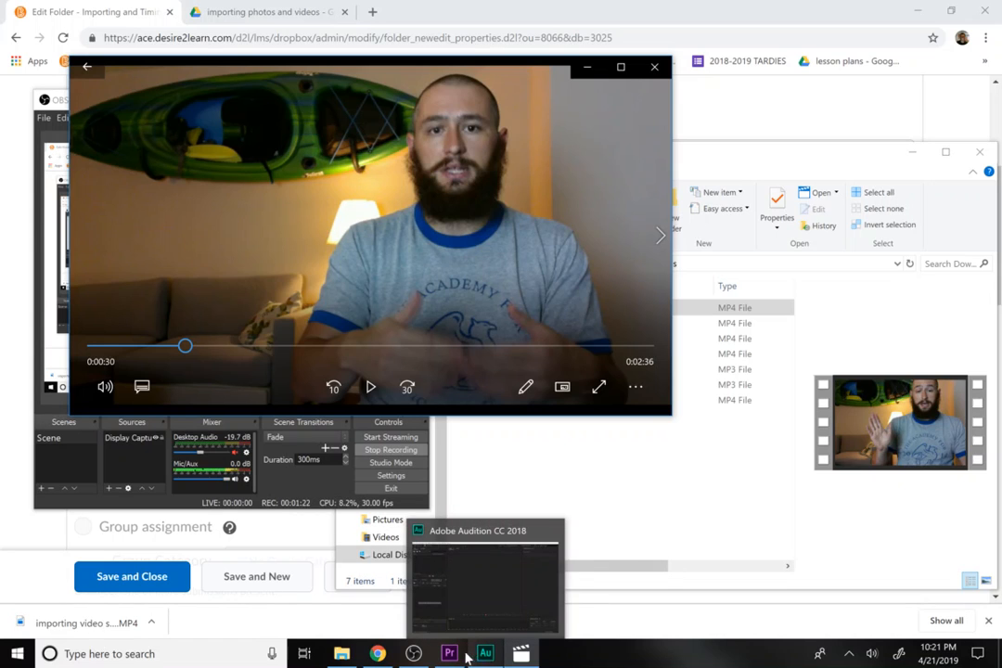
{"action": "left_click", "coordinate": [484, 654]}
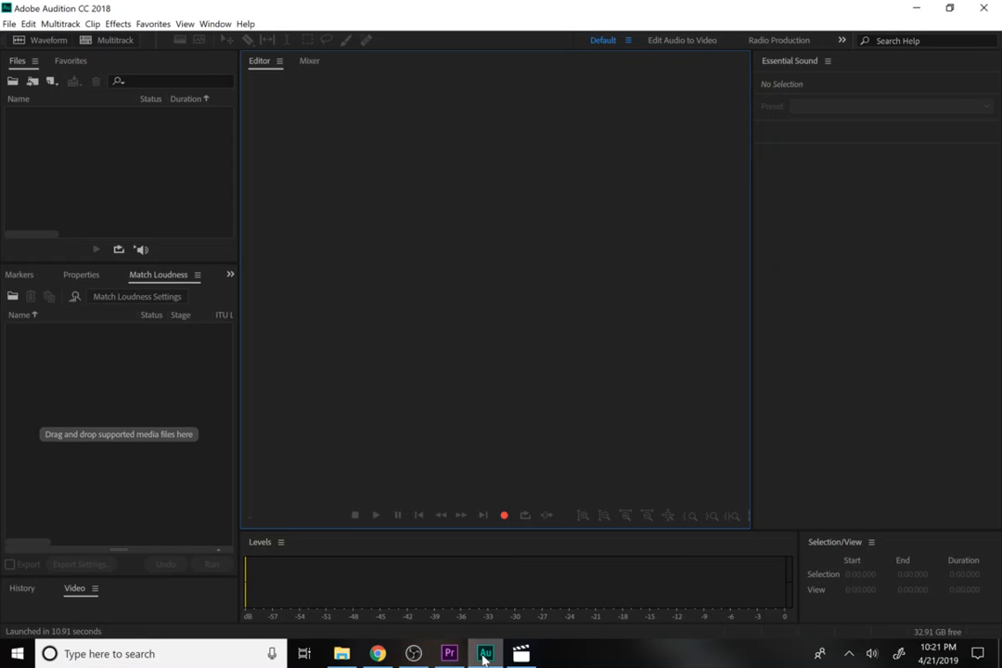
{"action": "mouse_move", "coordinate": [451, 655]}
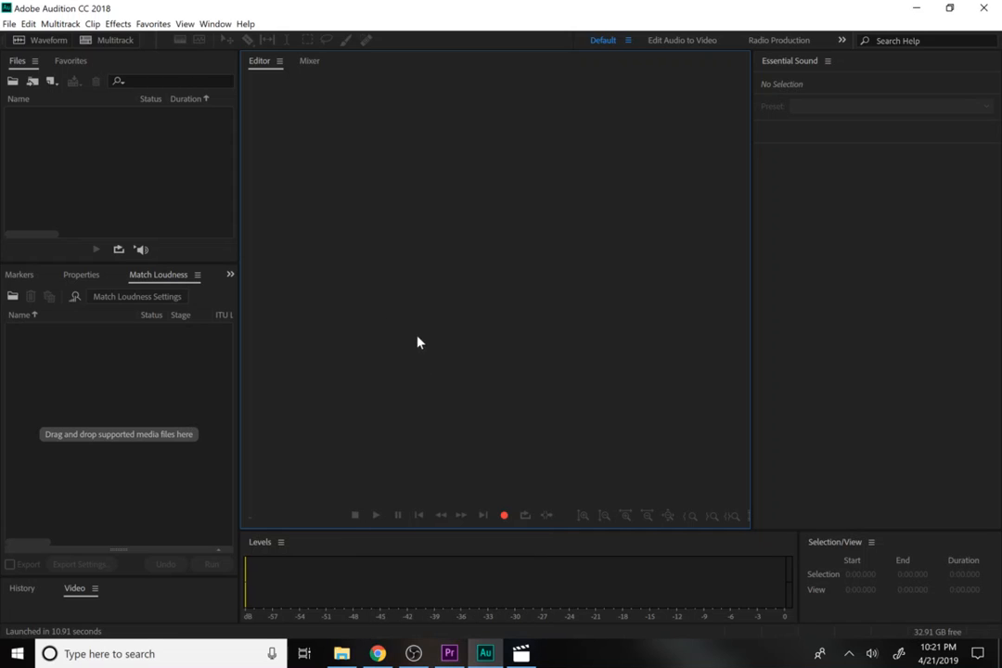
{"action": "left_click", "coordinate": [203, 26]}
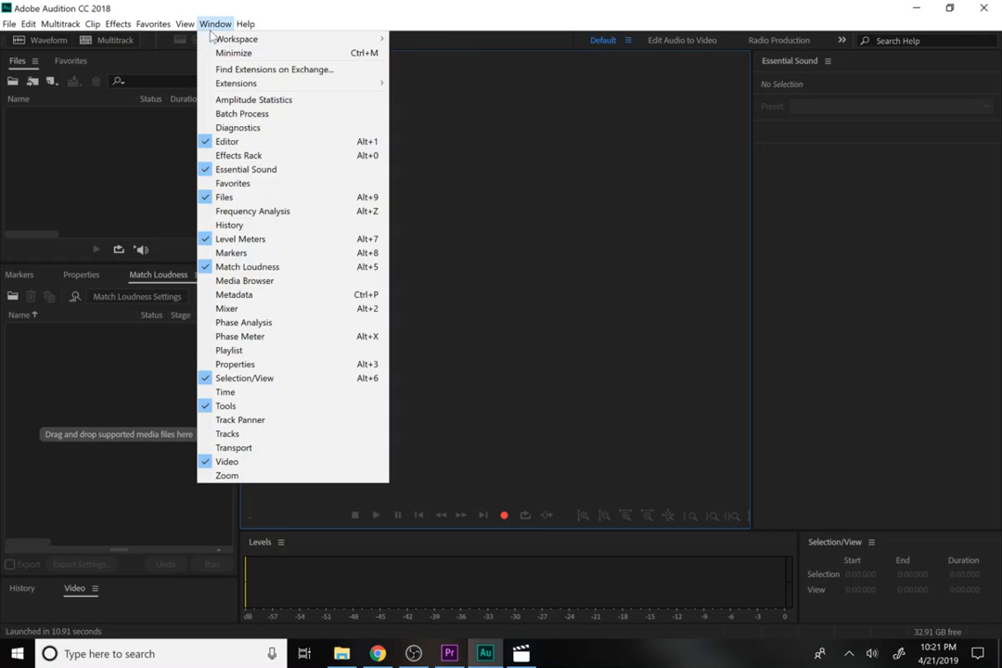
{"action": "mouse_move", "coordinate": [228, 39]}
{"action": "left_click", "coordinate": [443, 67]}
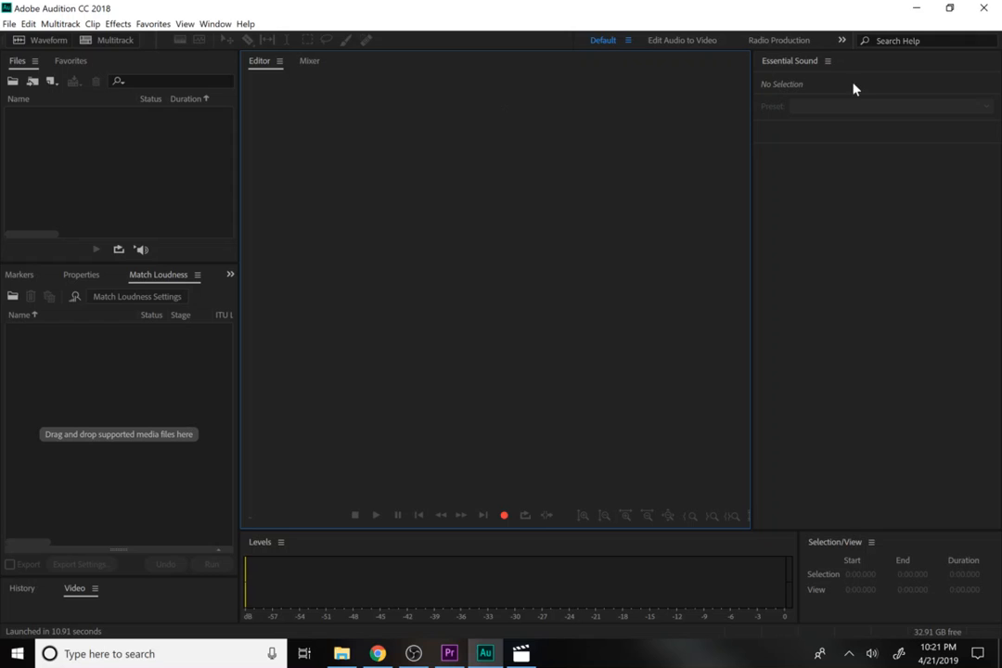
{"action": "left_click", "coordinate": [214, 24]}
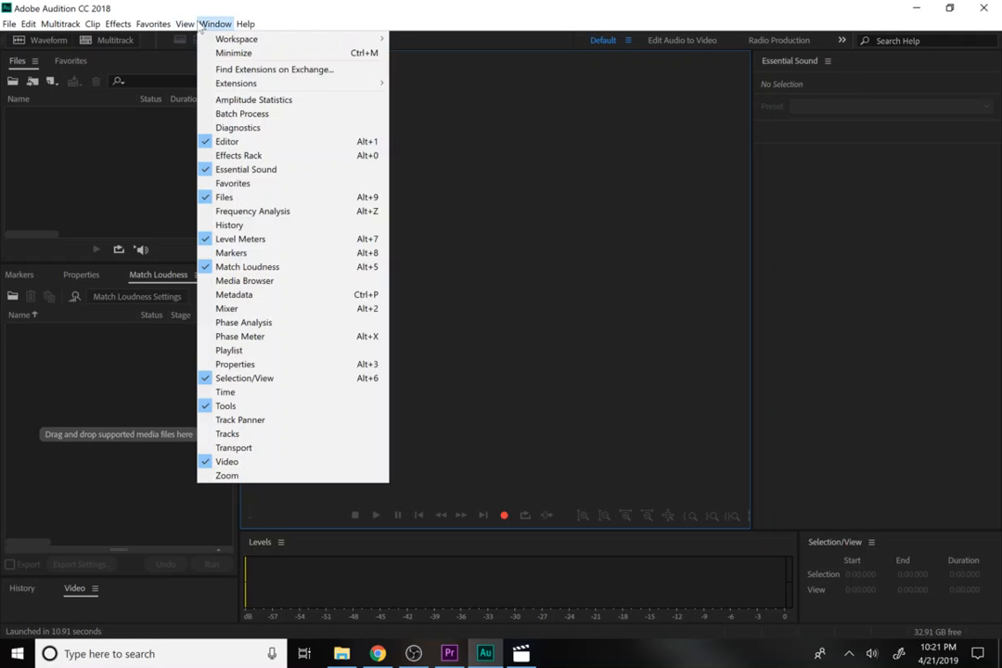
{"action": "left_click", "coordinate": [216, 25]}
{"action": "left_click", "coordinate": [217, 25]}
{"action": "mouse_move", "coordinate": [220, 42]}
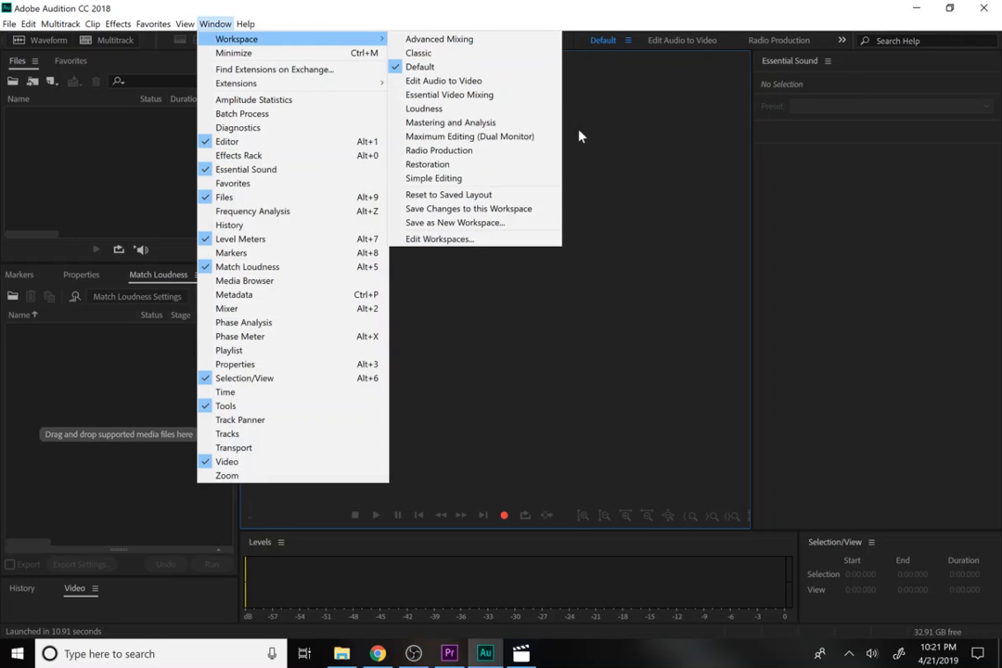
{"action": "left_click", "coordinate": [496, 195]}
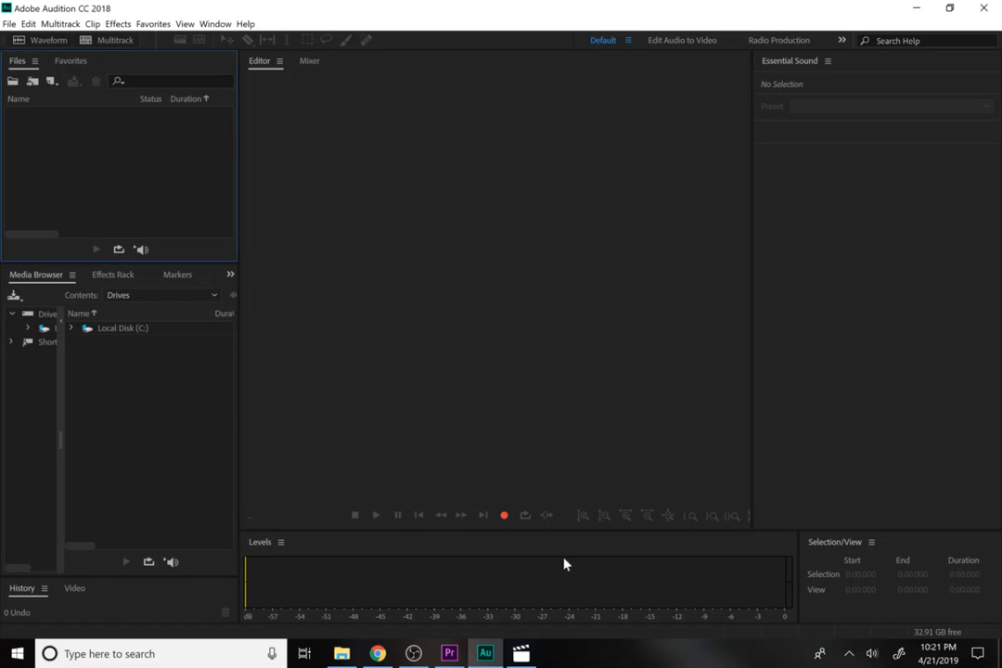
- Switch to Premiere Pro and import the "importing video sample" MP4 from the Downloads folder into the audition project
{"action": "left_click", "coordinate": [450, 655]}
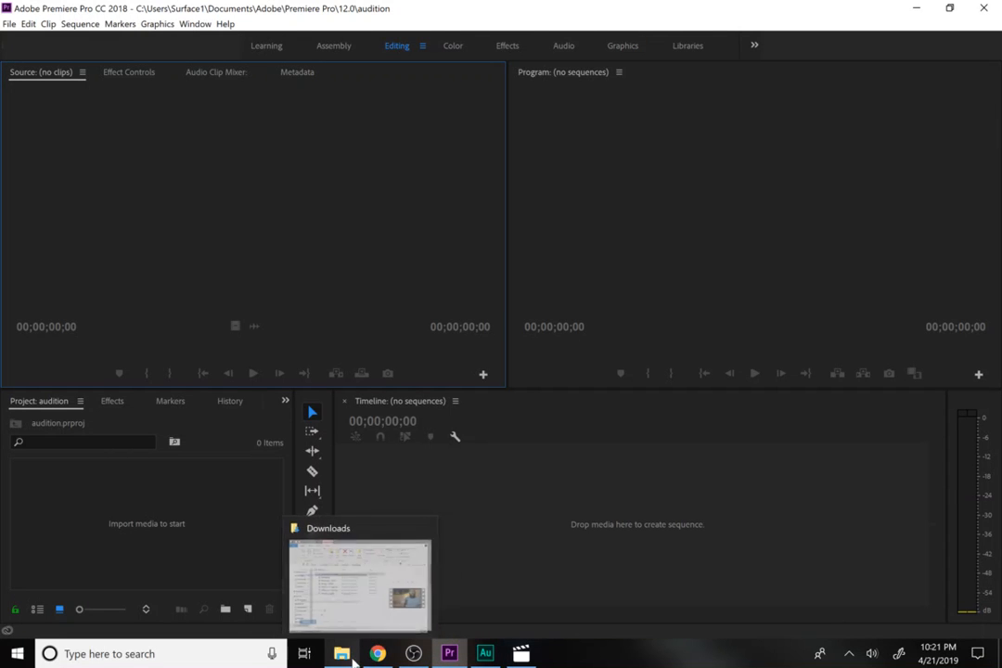
{"action": "left_click", "coordinate": [348, 655]}
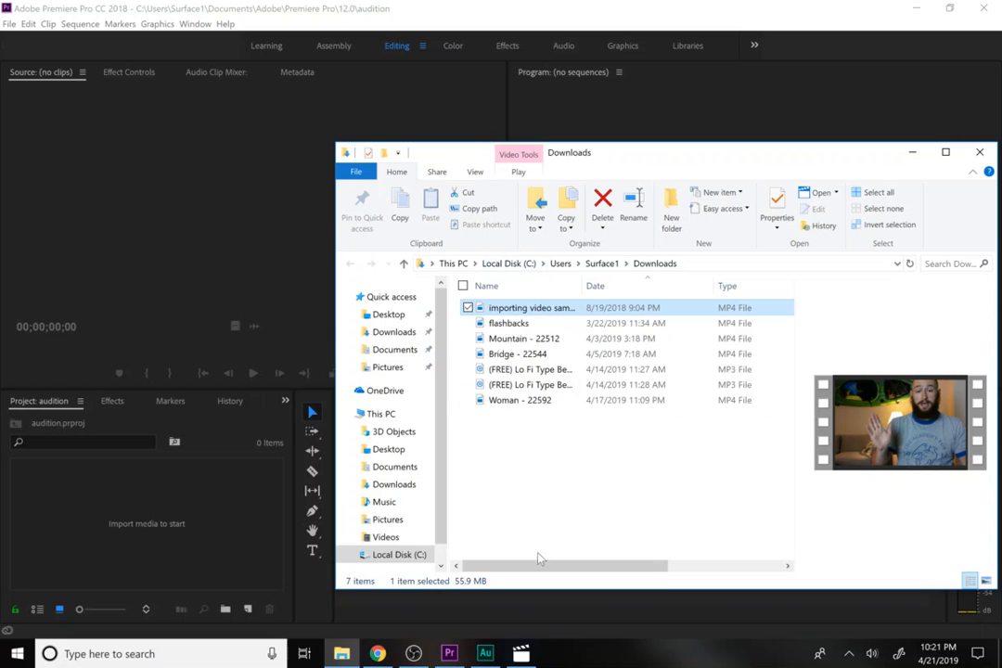
{"action": "key", "text": "Return"}
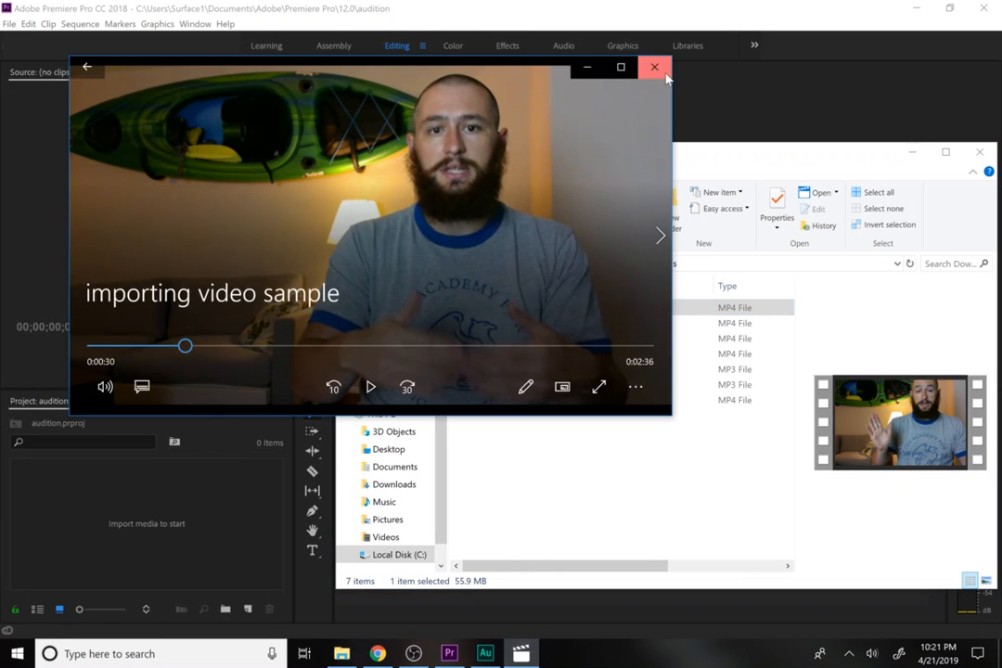
{"action": "left_click", "coordinate": [666, 78]}
{"action": "left_click_drag", "start_coordinate": [524, 307], "coordinate": [187, 544]}
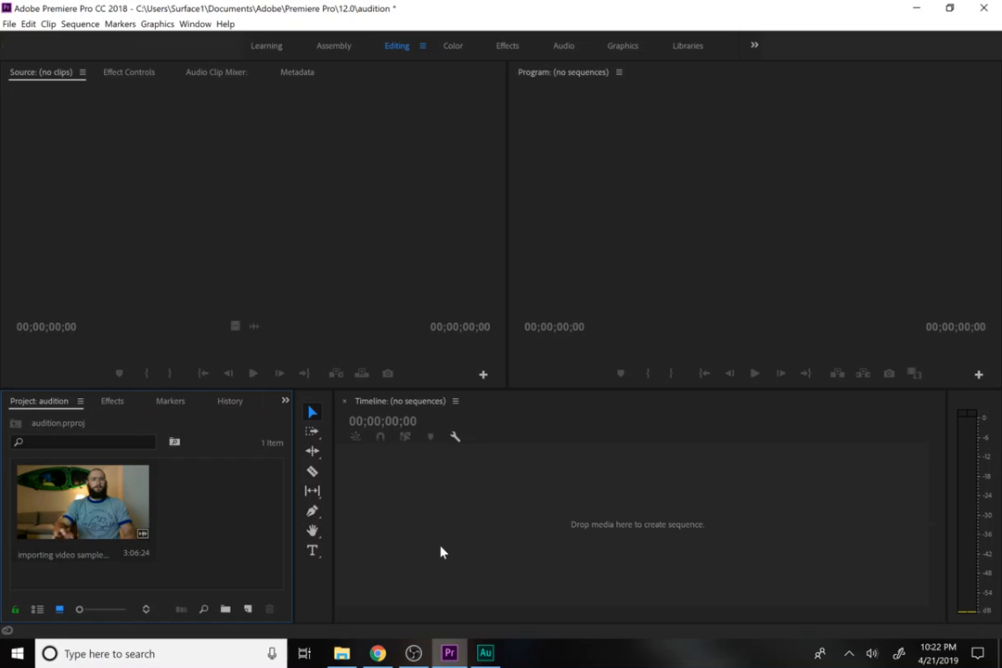
- Send the imported video clip to Adobe Audition for audio editing
{"action": "right_click", "coordinate": [124, 517]}
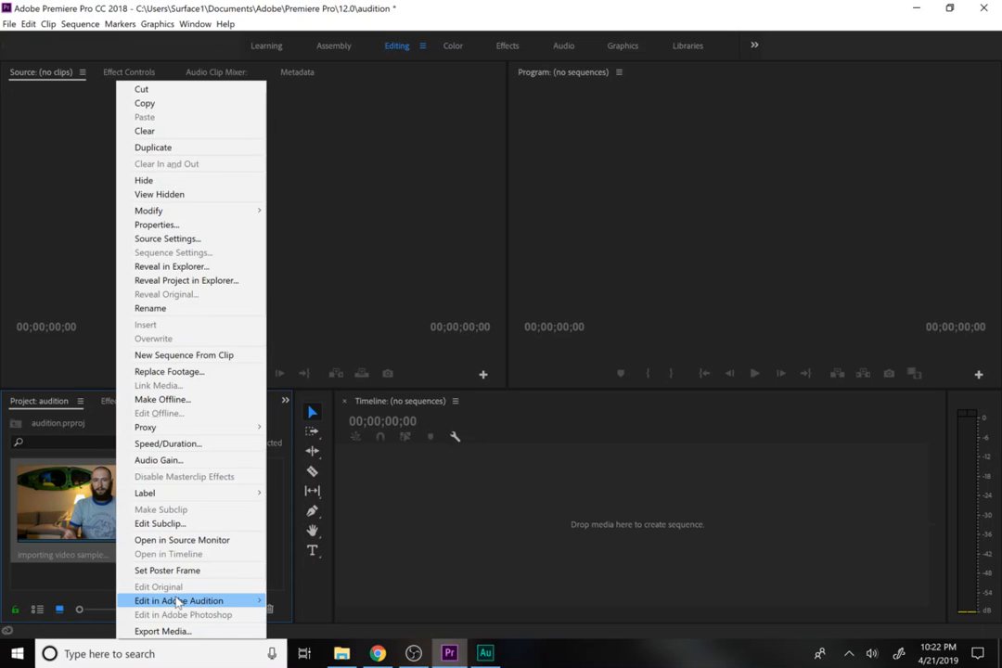
{"action": "mouse_move", "coordinate": [178, 603]}
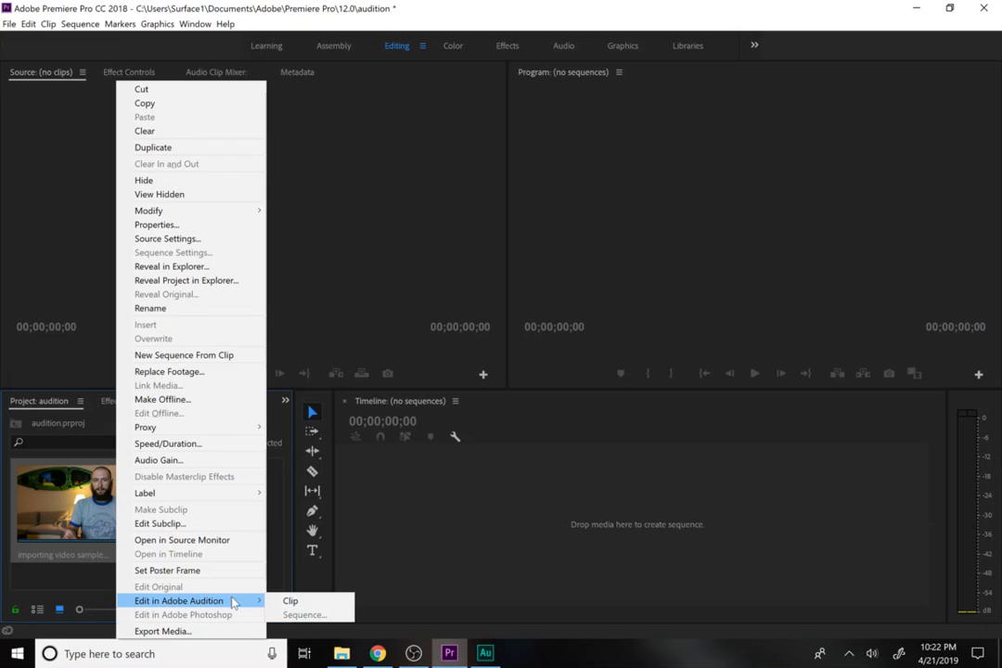
{"action": "left_click", "coordinate": [280, 603]}
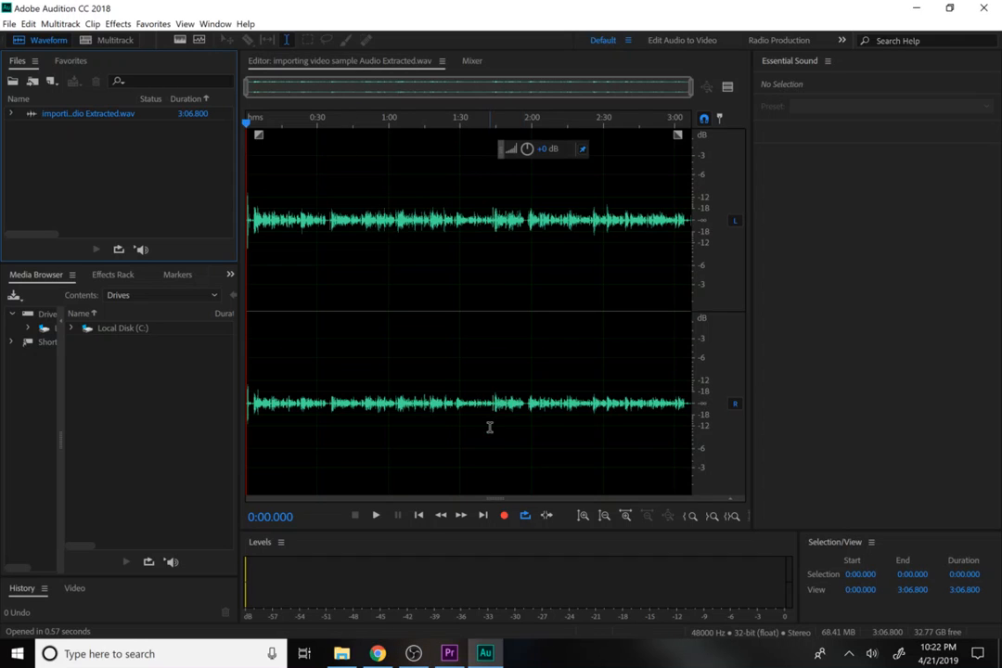
- Check the extracted audio in the Premiere Pro project, and play the first few seconds of its waveform in Audition
{"action": "left_click", "coordinate": [449, 653]}
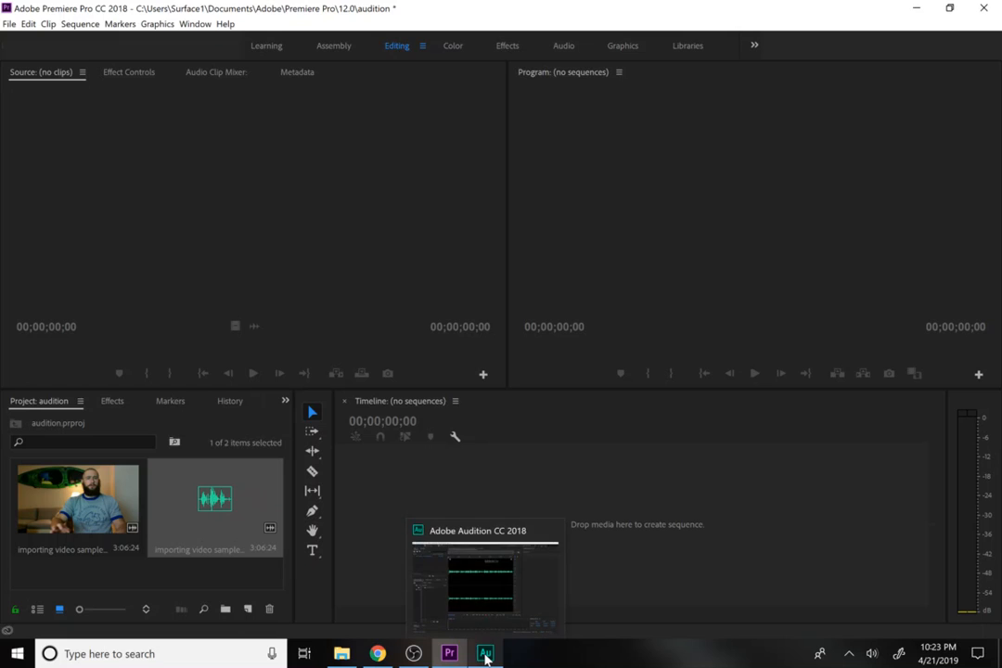
{"action": "left_click", "coordinate": [485, 655]}
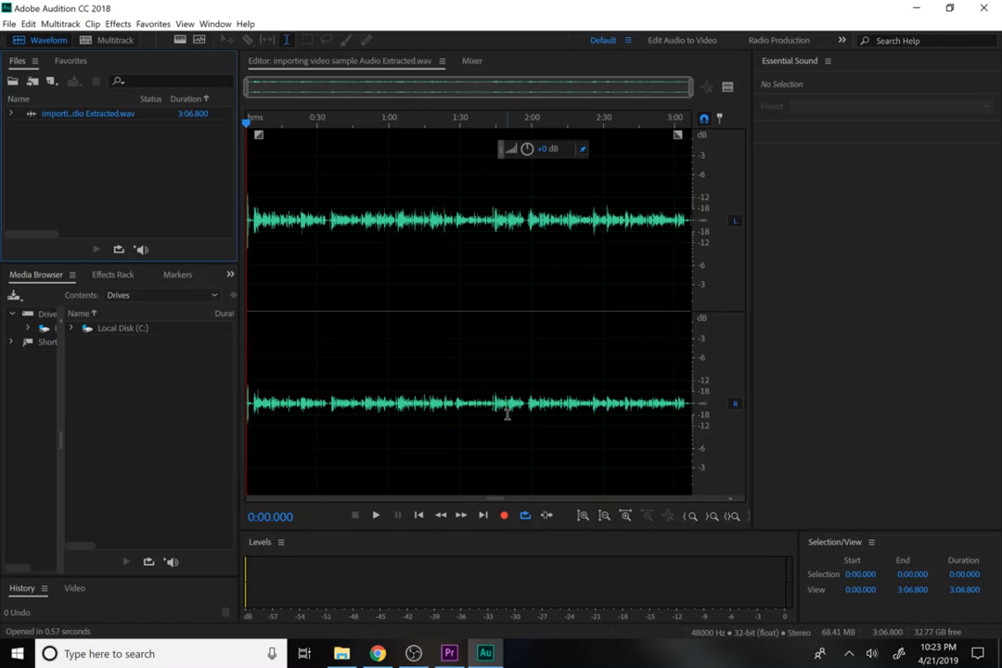
{"action": "key", "text": "space"}
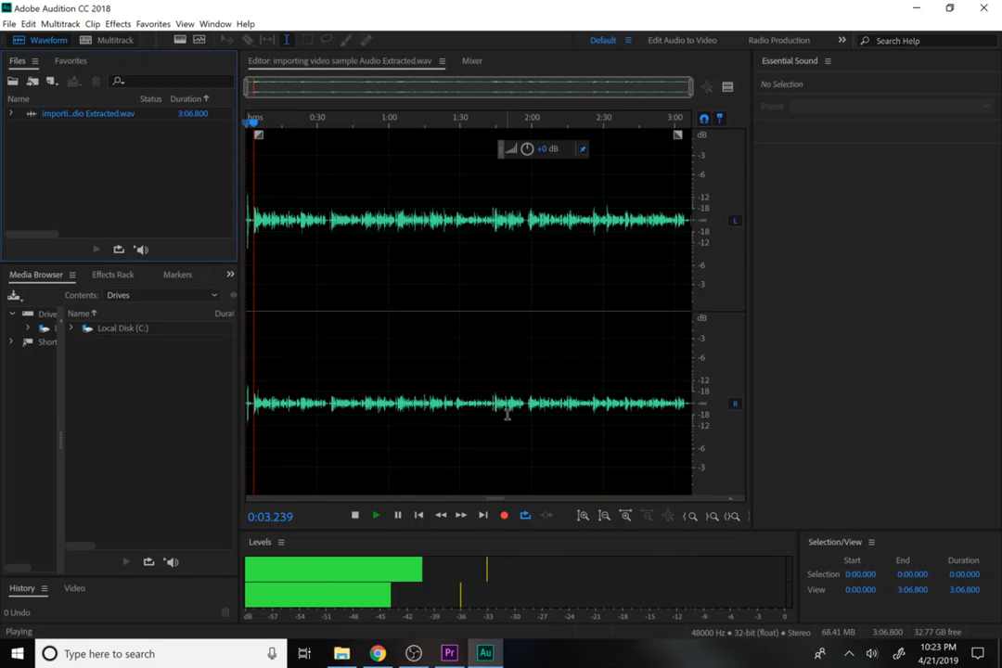
{"action": "key", "text": "space"}
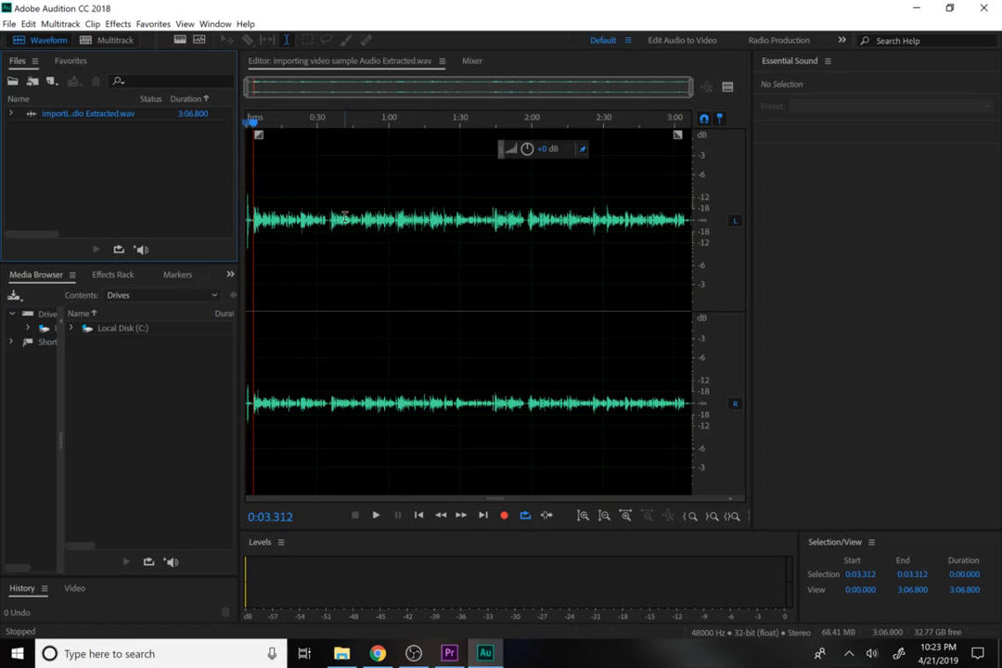
- Select the waveform from about 0:09 to 0:57, and replace that selection with the range from about 0:57 to 1:54
{"action": "left_click_drag", "start_coordinate": [268, 220], "coordinate": [381, 220]}
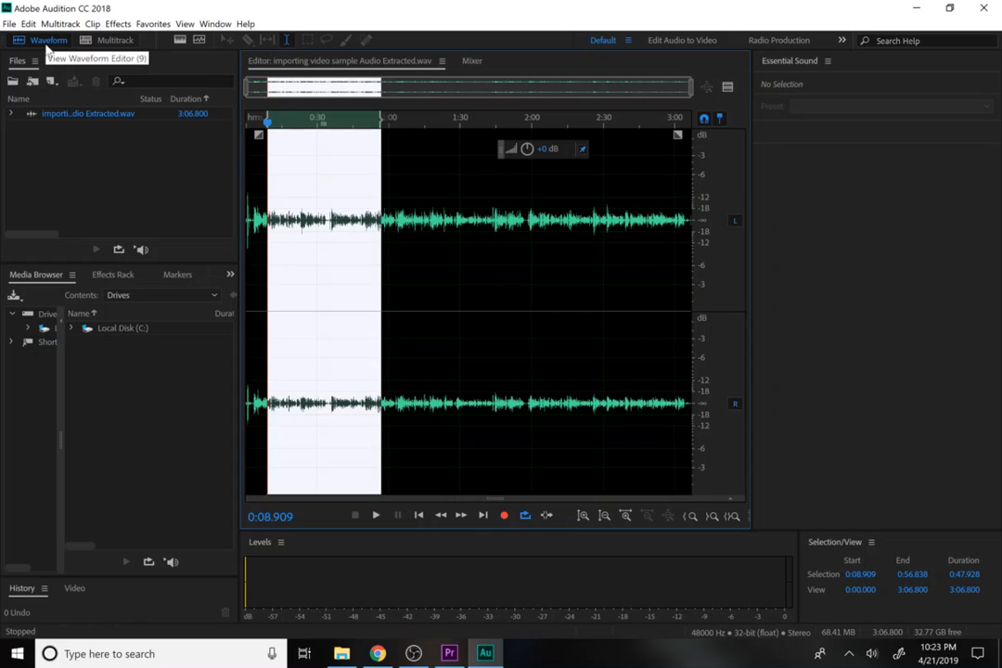
{"action": "left_click", "coordinate": [406, 220]}
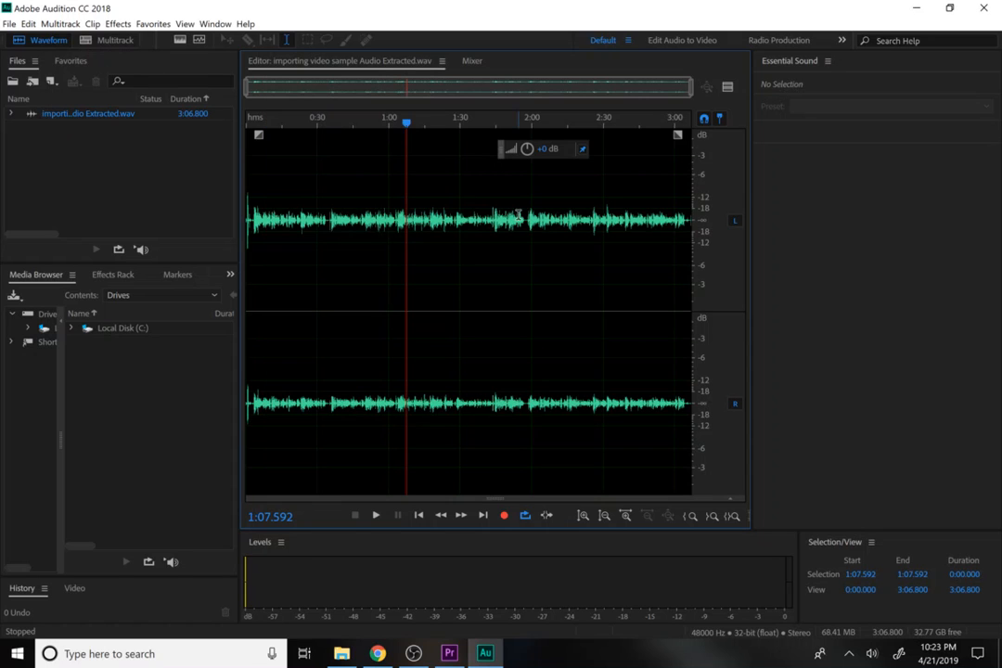
{"action": "left_click_drag", "start_coordinate": [516, 220], "coordinate": [381, 220]}
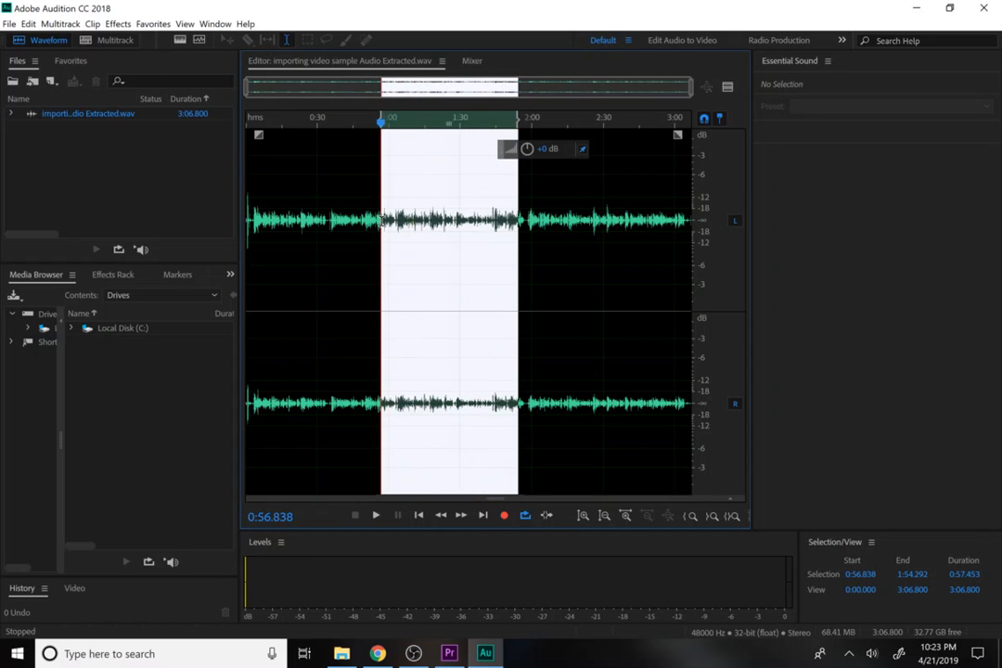
- View the audio in the spectral frequency and spectral pitch displays, and return to the plain waveform view
{"action": "left_click", "coordinate": [180, 43]}
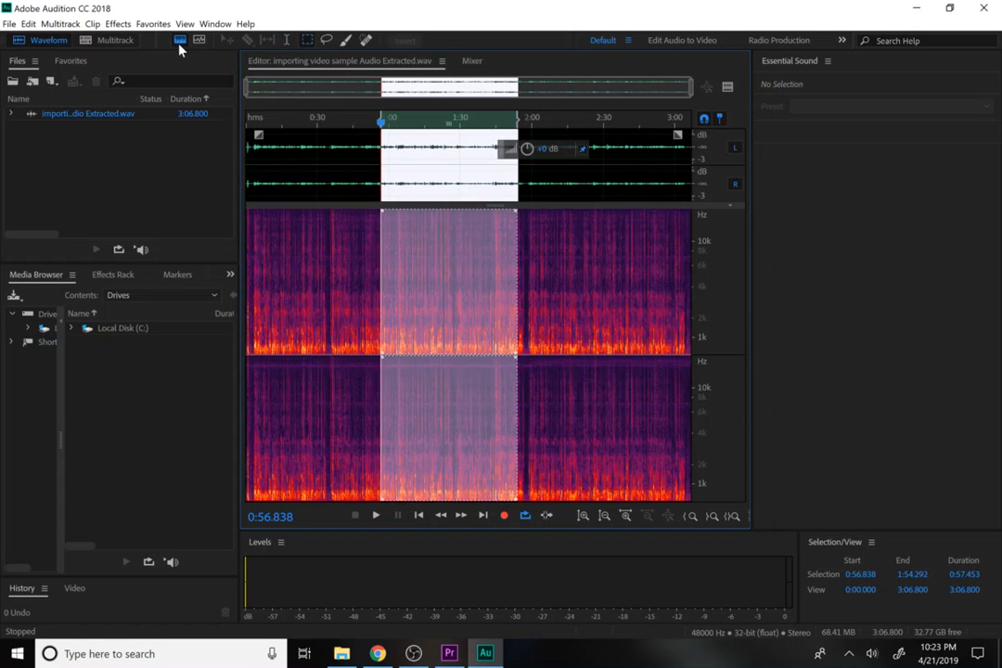
{"action": "left_click", "coordinate": [199, 41]}
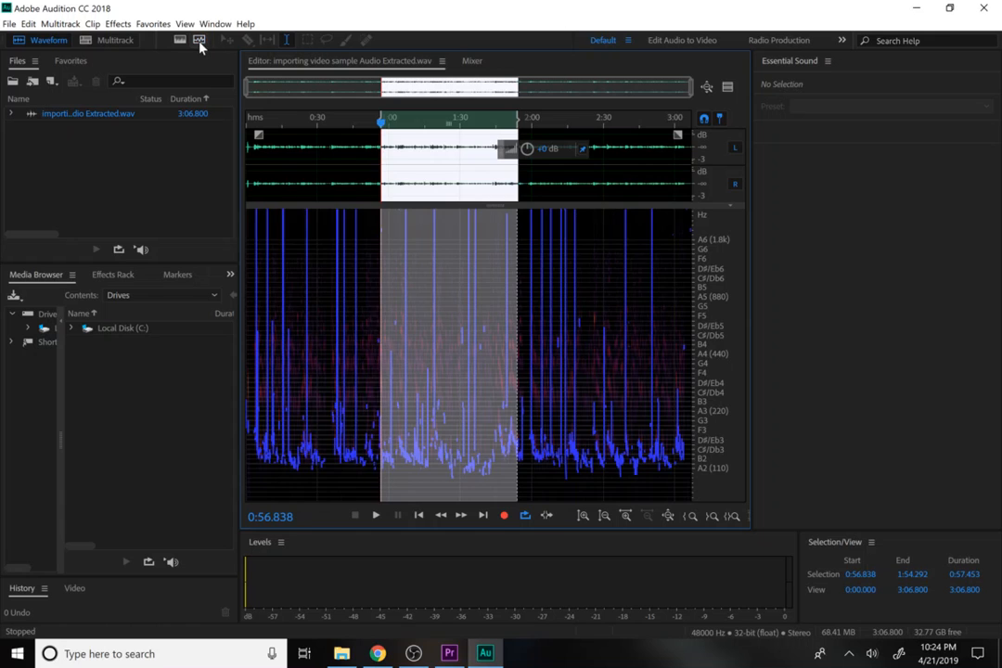
{"action": "left_click", "coordinate": [199, 42]}
{"action": "left_click", "coordinate": [179, 41]}
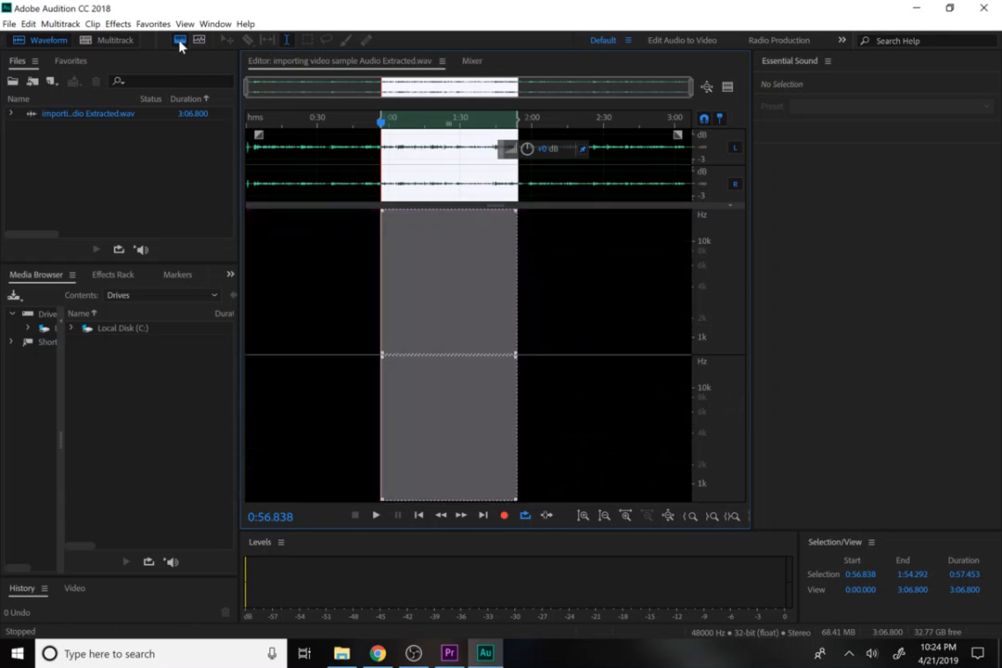
{"action": "left_click", "coordinate": [179, 41]}
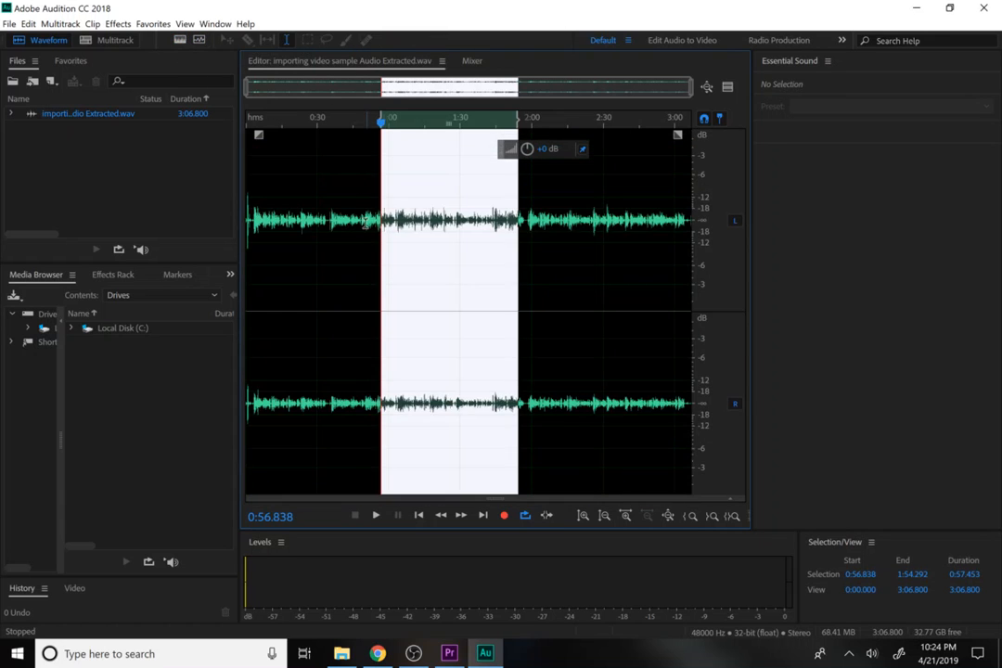
- Select the waveform from 0:30 to about 0:50, and clear the selection by placing the playhead at about 2:47
{"action": "left_click_drag", "start_coordinate": [365, 222], "coordinate": [317, 222]}
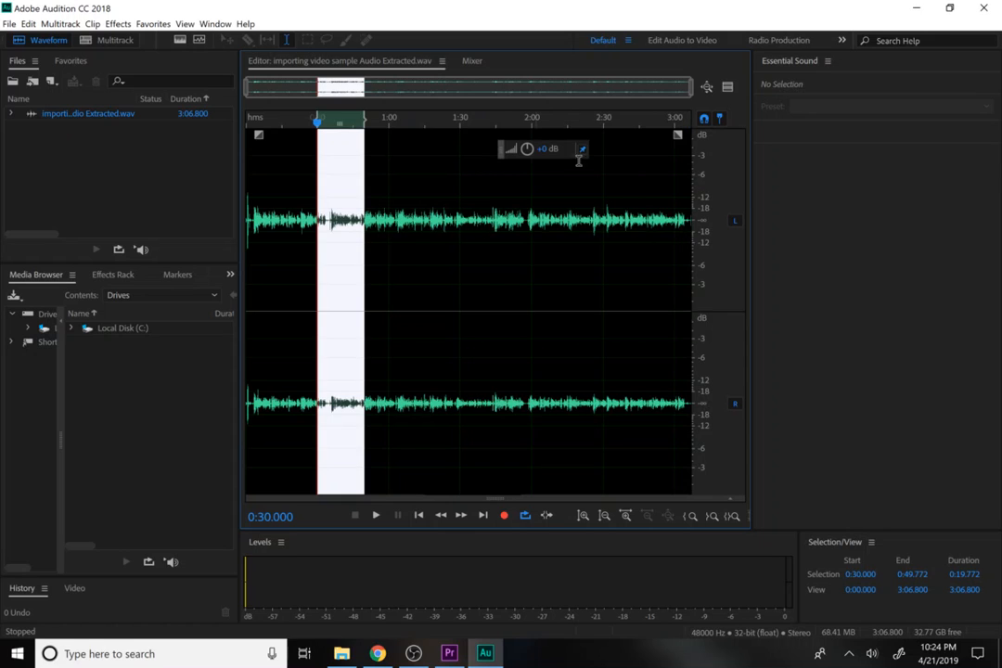
{"action": "left_click", "coordinate": [643, 216]}
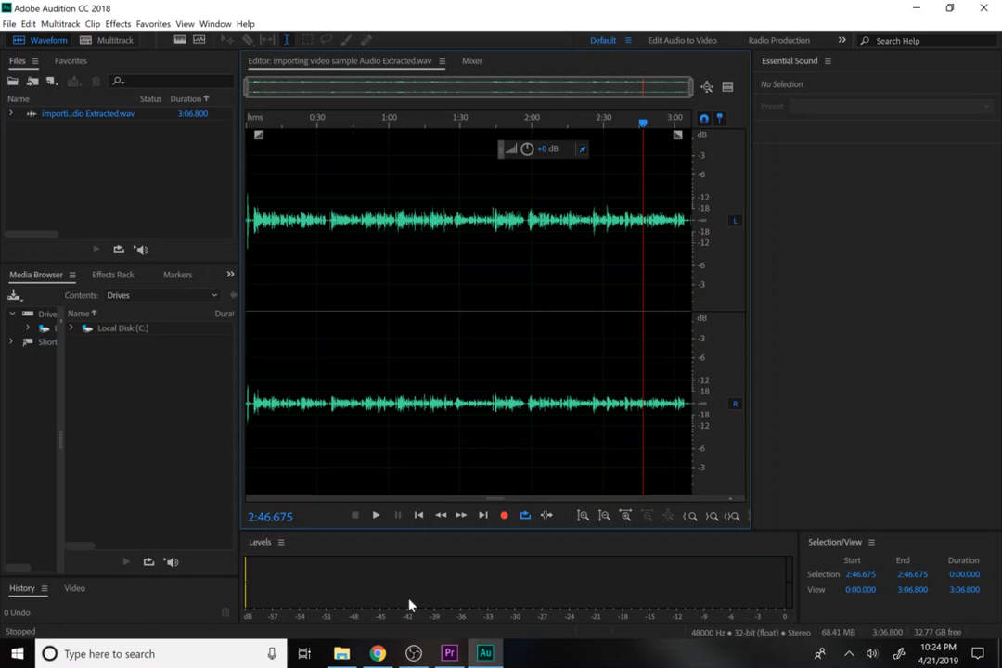
- Switch to Premiere Pro and create a sequence from the "importing video sample" video clip
{"action": "left_click", "coordinate": [449, 654]}
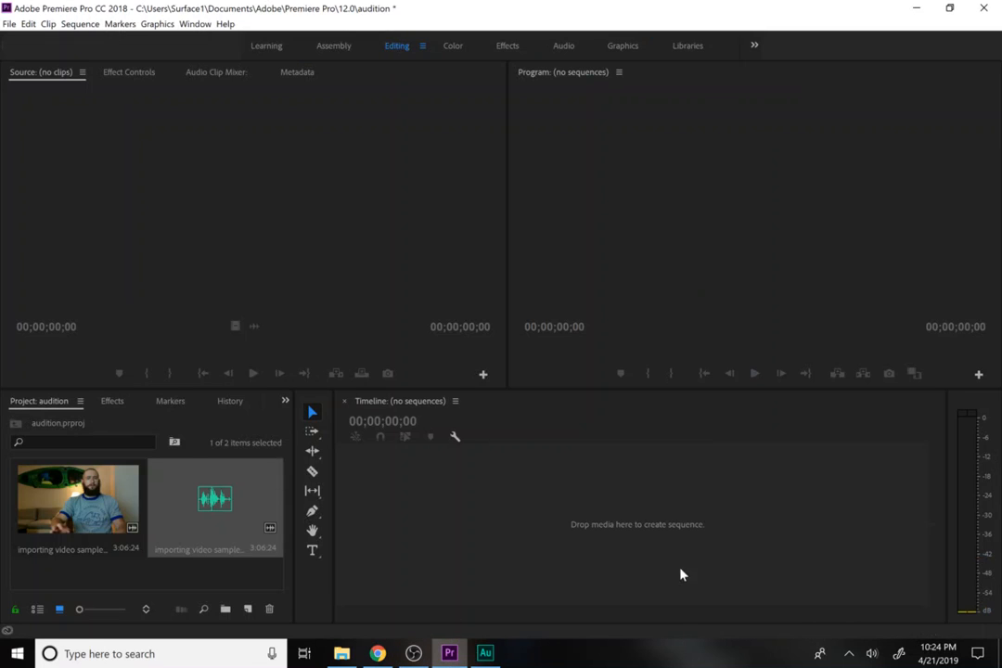
{"action": "left_click_drag", "start_coordinate": [77, 522], "coordinate": [403, 552]}
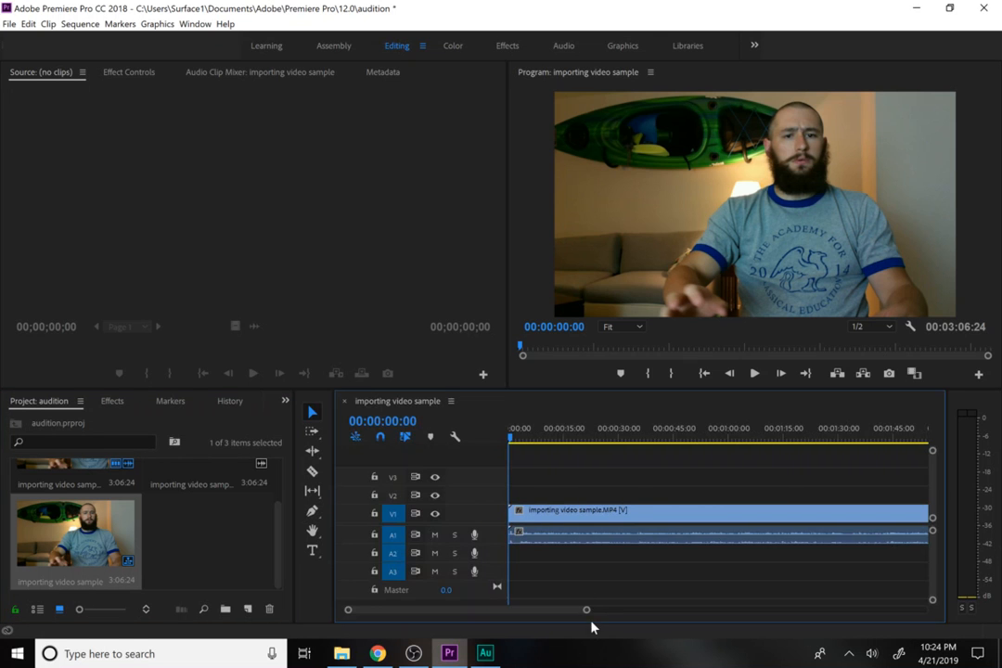
{"action": "left_click_drag", "start_coordinate": [585, 614], "coordinate": [611, 602]}
- Return to Audition and zoom the waveform in and out, ending on the range from about 1:05 to 2:48
{"action": "left_click", "coordinate": [485, 653]}
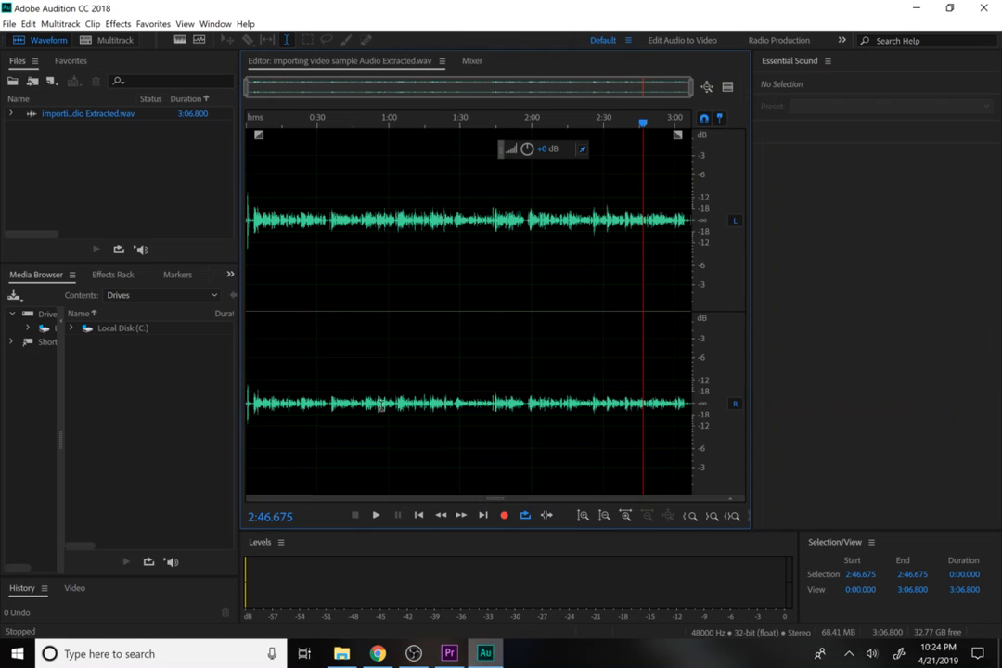
{"action": "left_click_drag", "start_coordinate": [247, 88], "coordinate": [344, 87]}
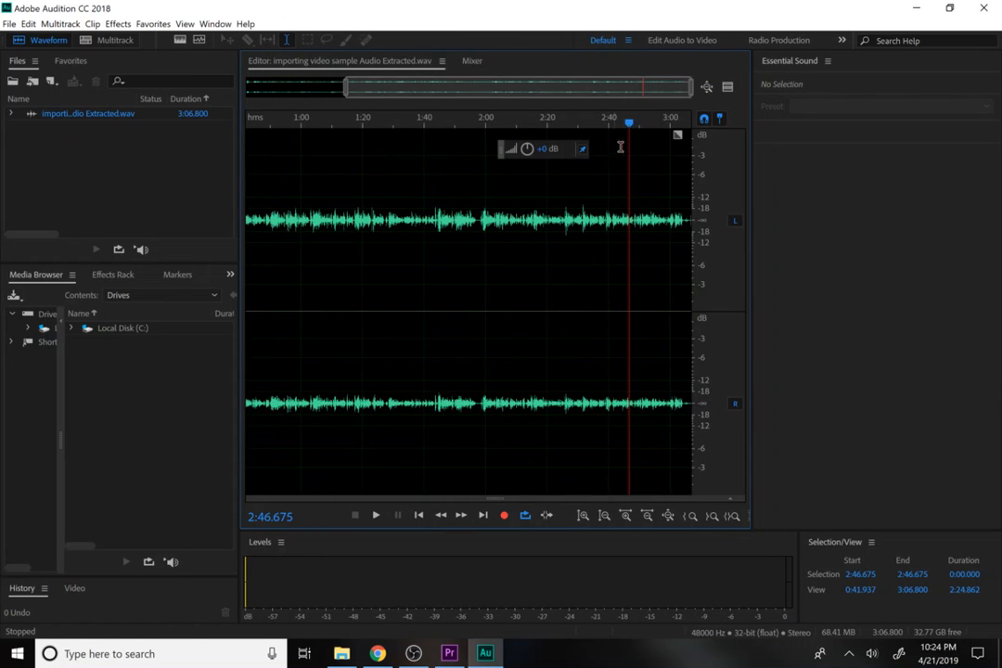
{"action": "scroll", "coordinate": [630, 148], "scroll_direction": "up", "scroll_amount": 8}
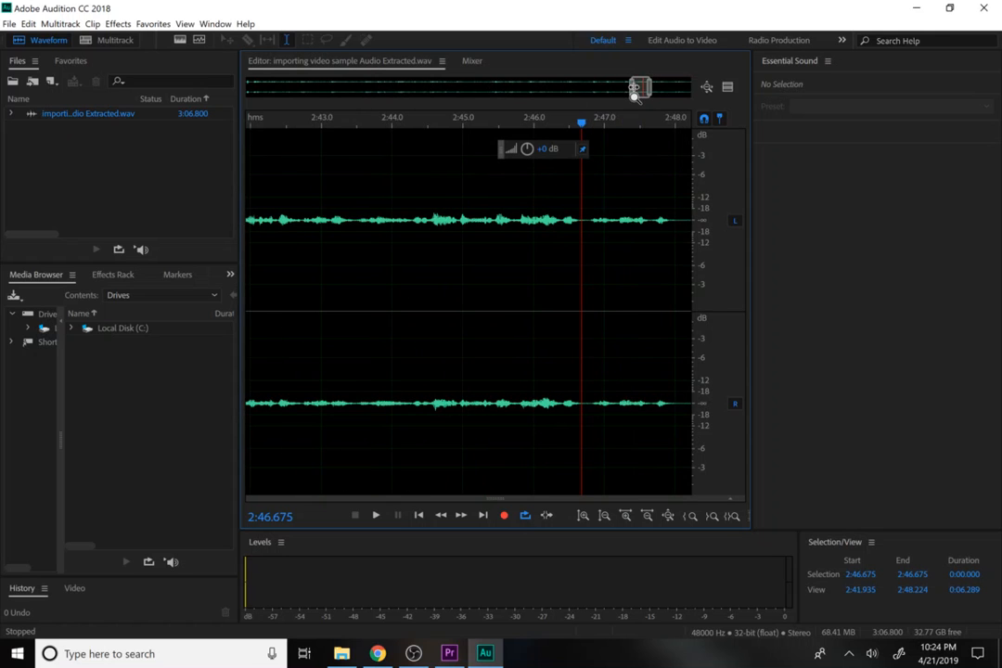
{"action": "left_click_drag", "start_coordinate": [632, 87], "coordinate": [401, 87]}
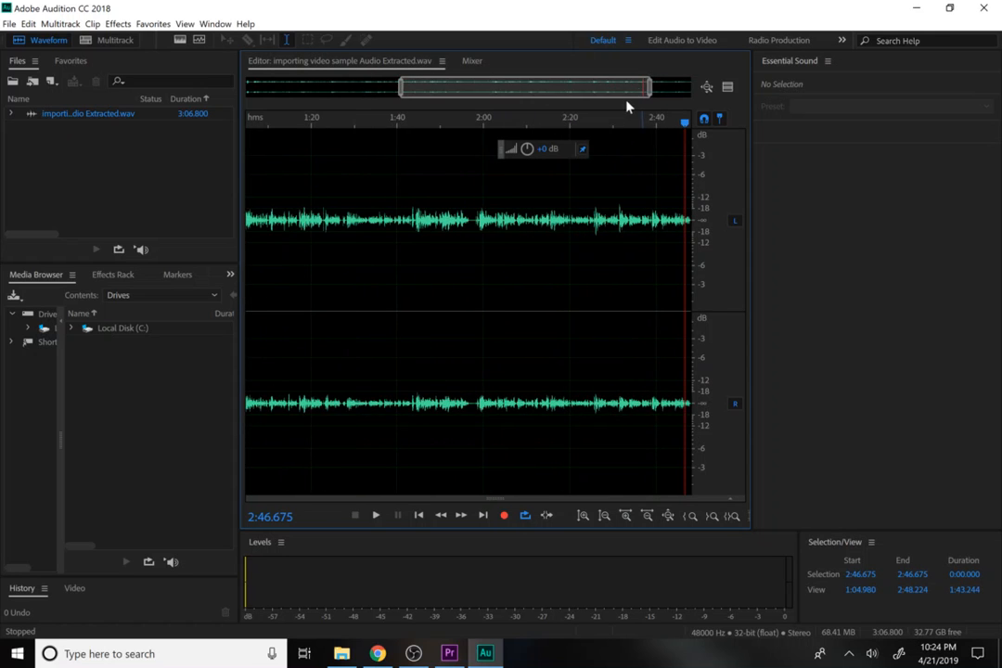
- Select the quiet gap from about 0:02.3 to 0:03.4 with the Time Selection tool and play part of it
{"action": "left_click_drag", "start_coordinate": [615, 94], "coordinate": [658, 97]}
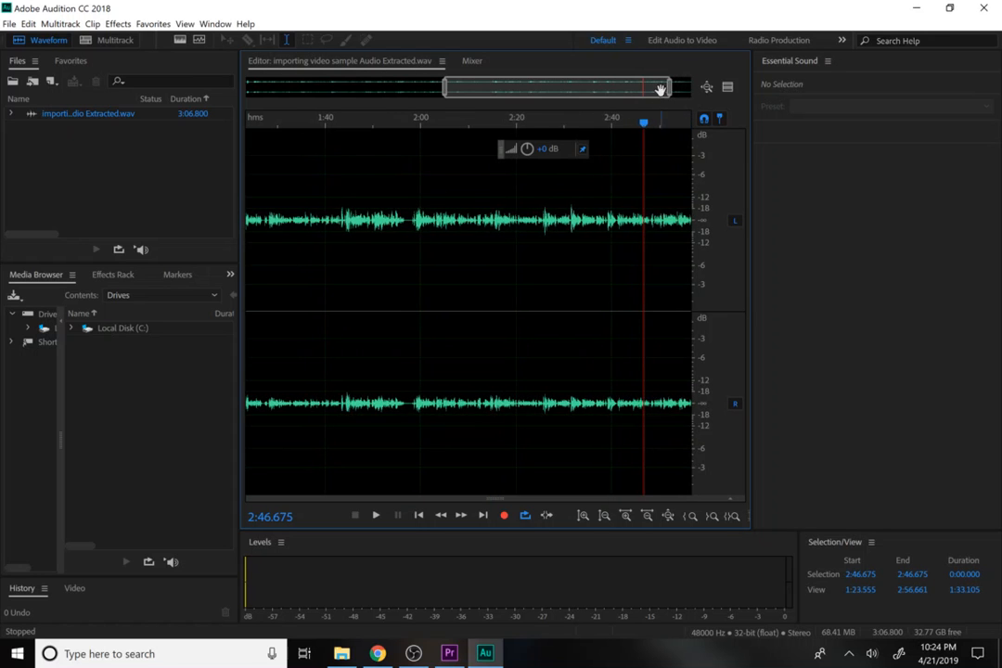
{"action": "left_click_drag", "start_coordinate": [445, 87], "coordinate": [244, 66]}
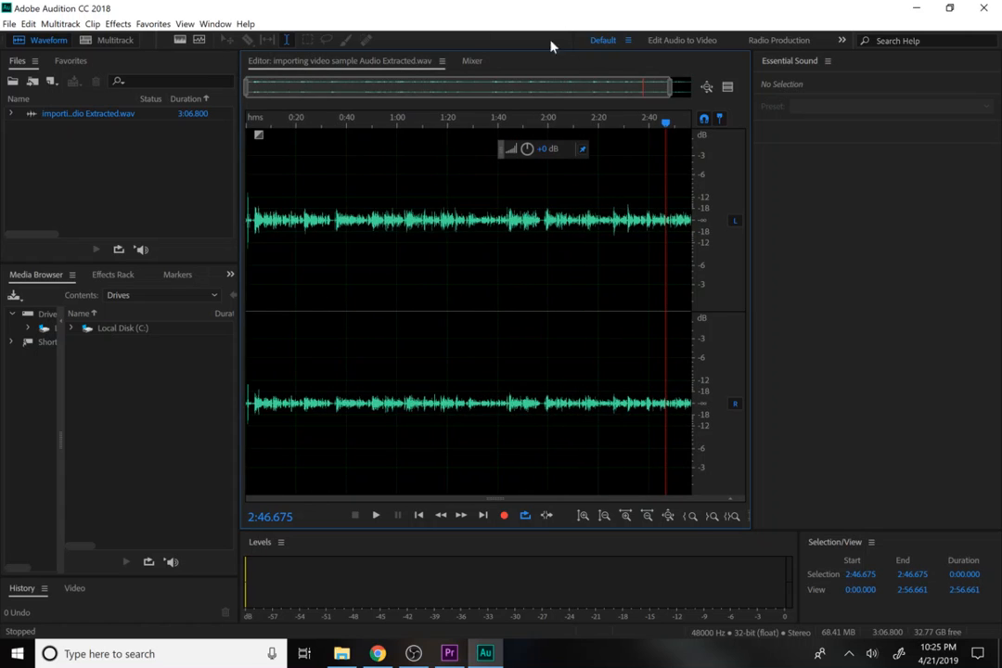
{"action": "scroll", "coordinate": [564, 91], "scroll_direction": "up", "scroll_amount": 2}
{"action": "left_click_drag", "start_coordinate": [564, 91], "coordinate": [313, 83]}
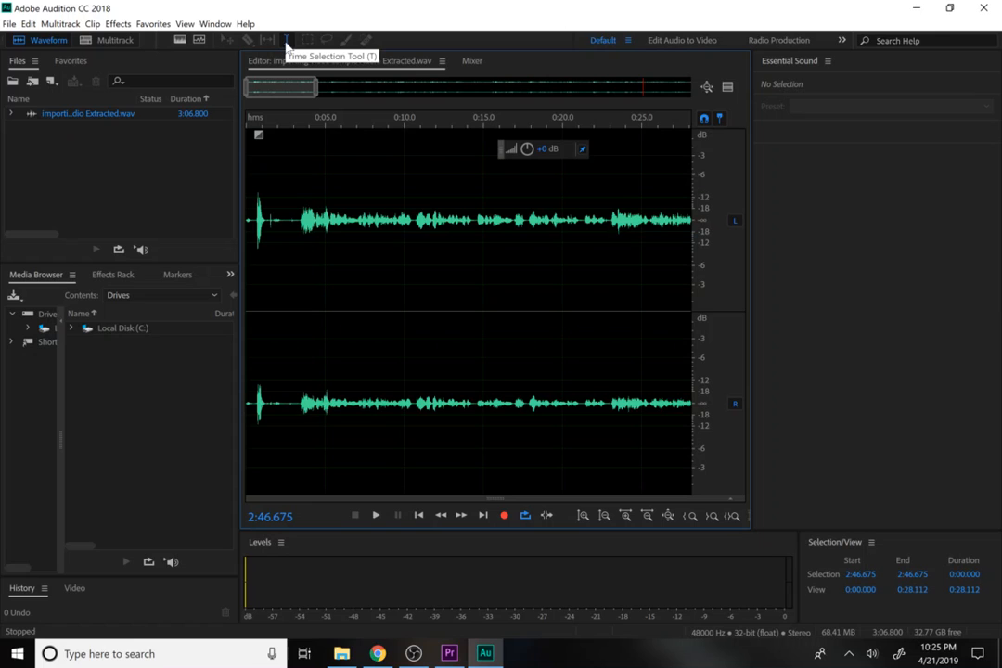
{"action": "left_click", "coordinate": [285, 43]}
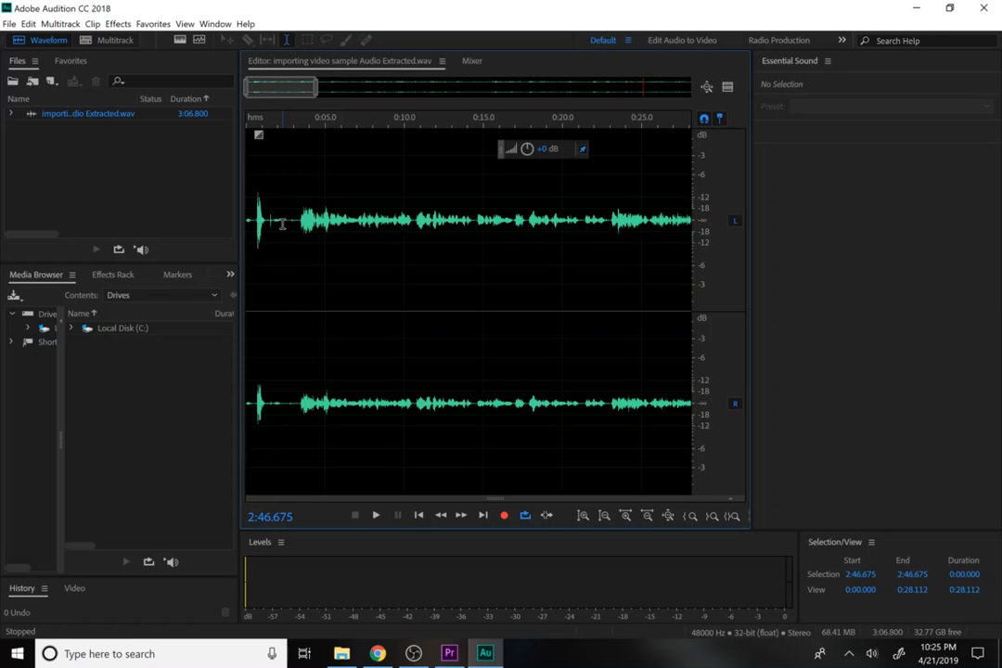
{"action": "left_click_drag", "start_coordinate": [282, 224], "coordinate": [299, 235]}
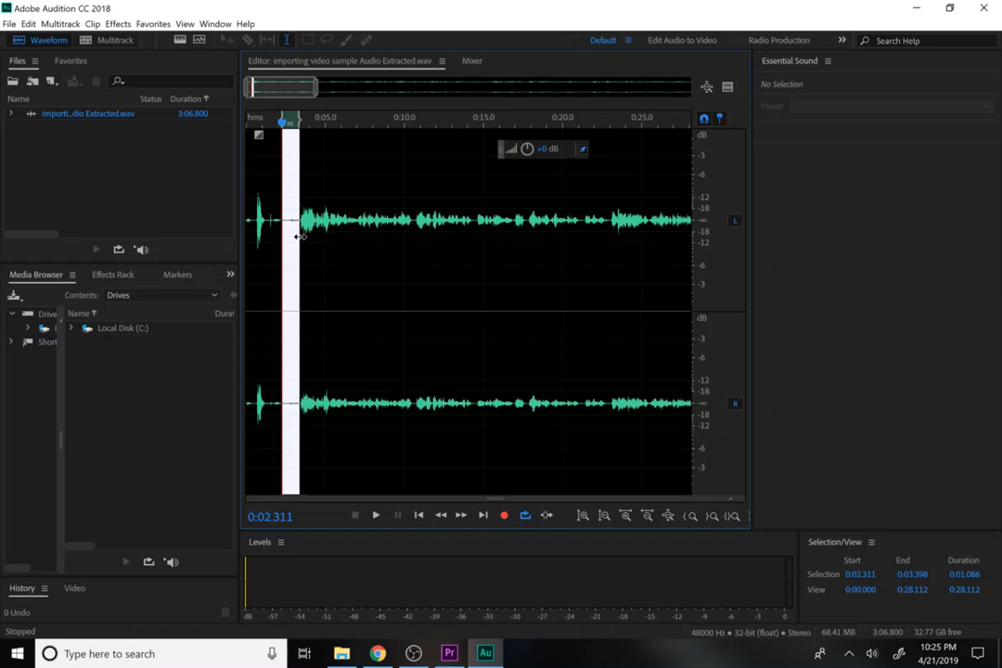
{"action": "key", "text": "space"}
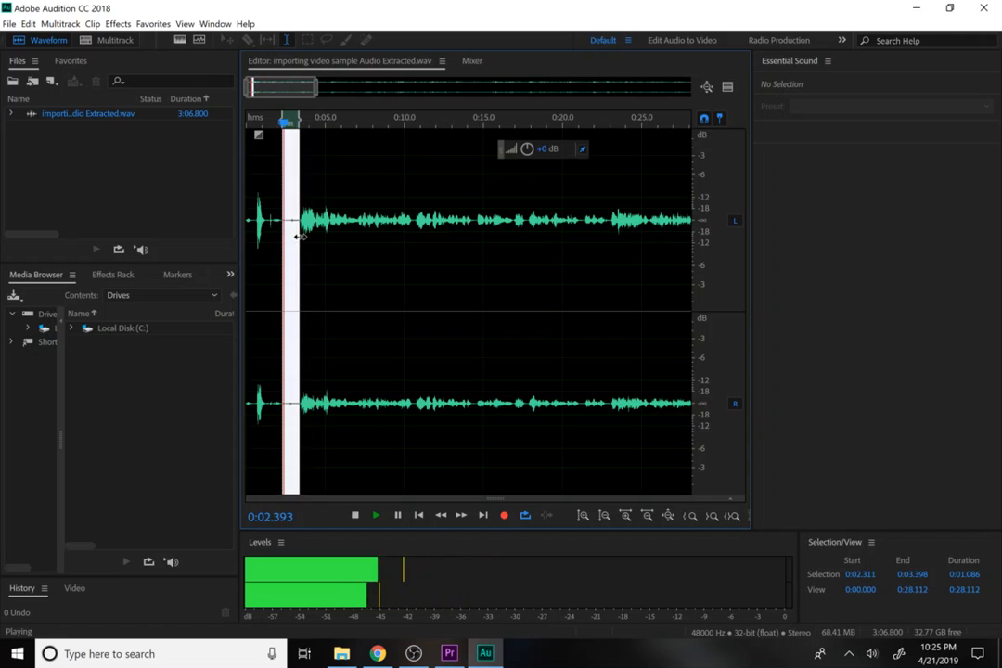
{"action": "key", "text": "space"}
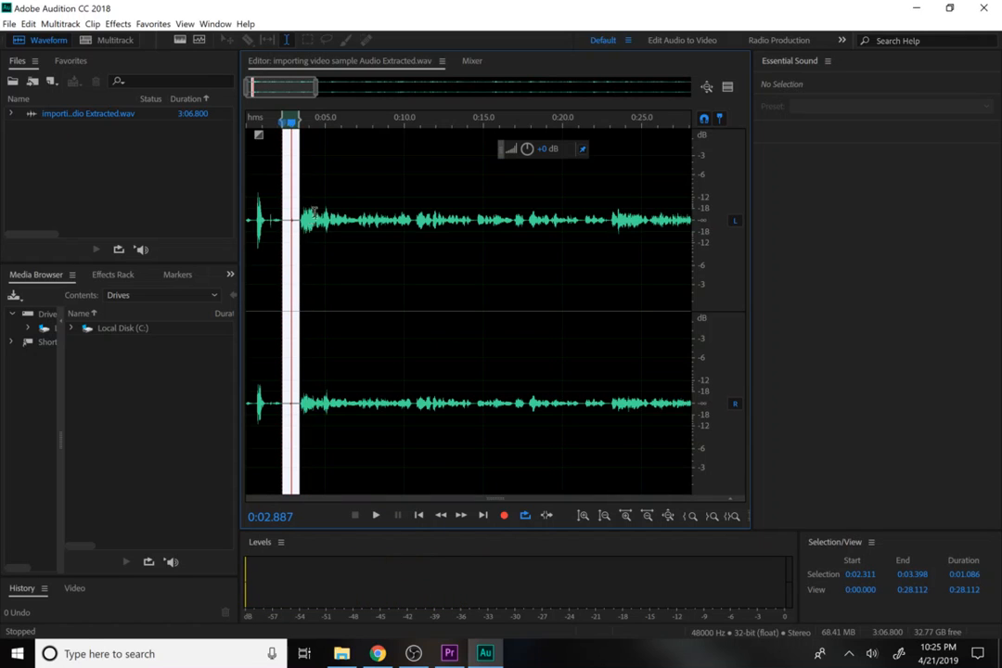
- Play the audio from about 0:03.2 to 0:05.4, and reselect the quiet gap from about 0:02.3 to 0:03.4
{"action": "left_click", "coordinate": [296, 218]}
{"action": "key", "text": "space"}
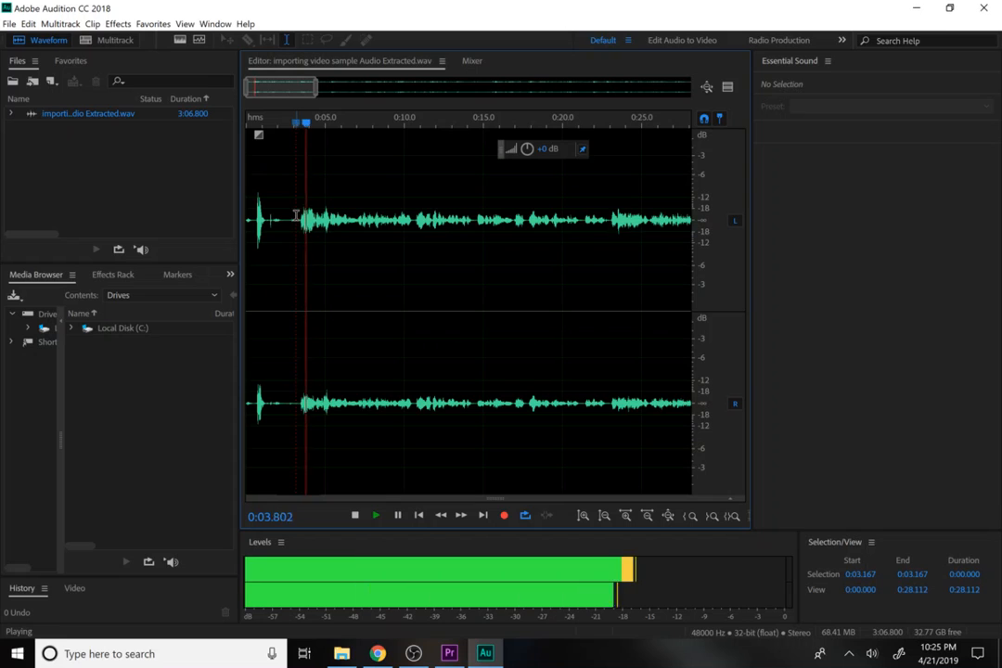
{"action": "key", "text": "space"}
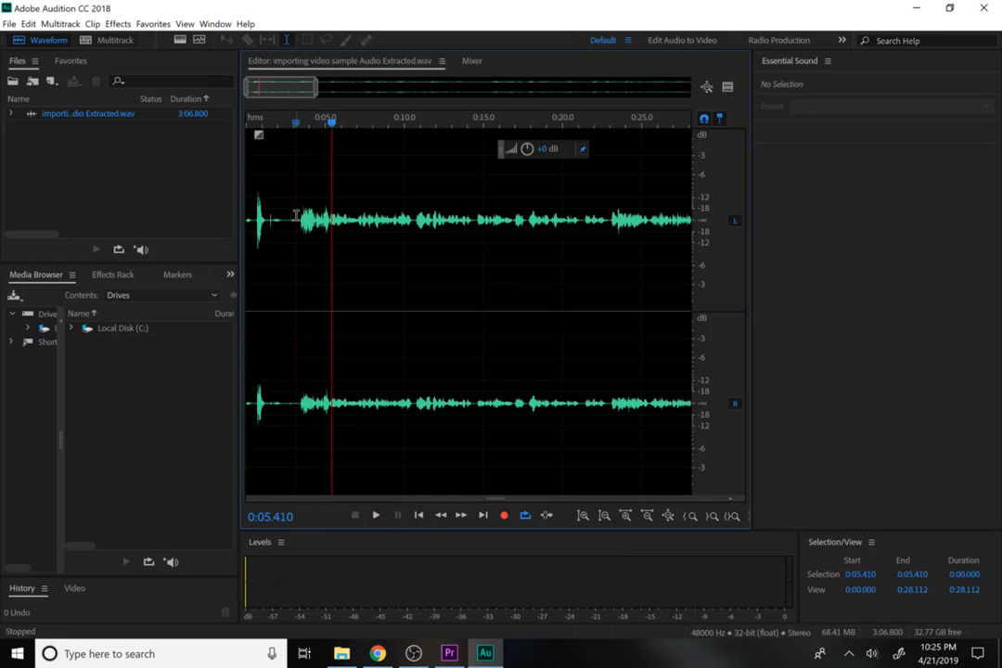
{"action": "left_click", "coordinate": [299, 227]}
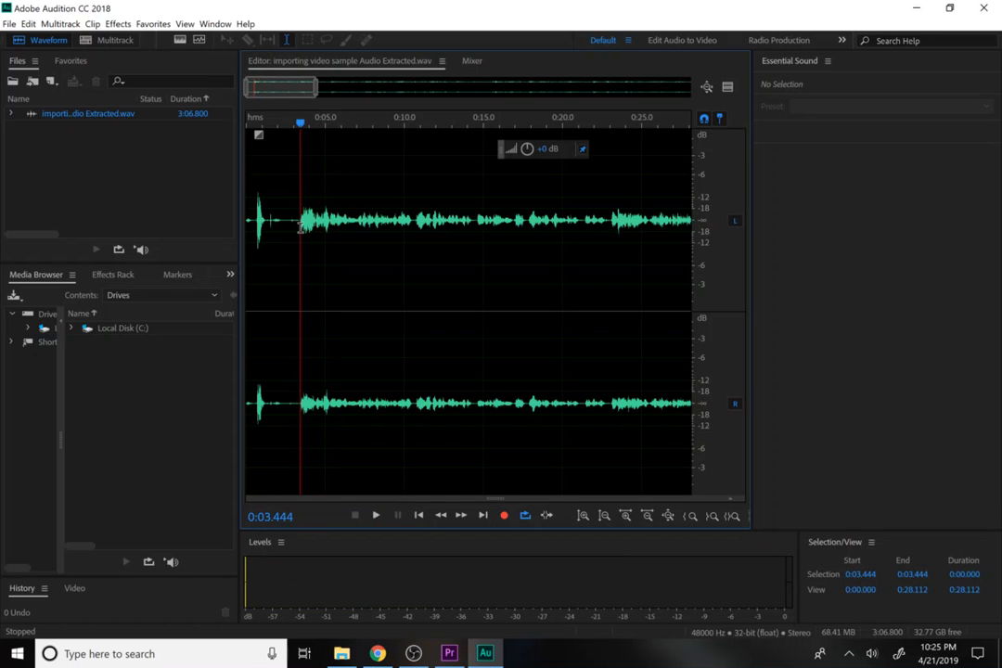
{"action": "left_click_drag", "start_coordinate": [300, 227], "coordinate": [282, 236]}
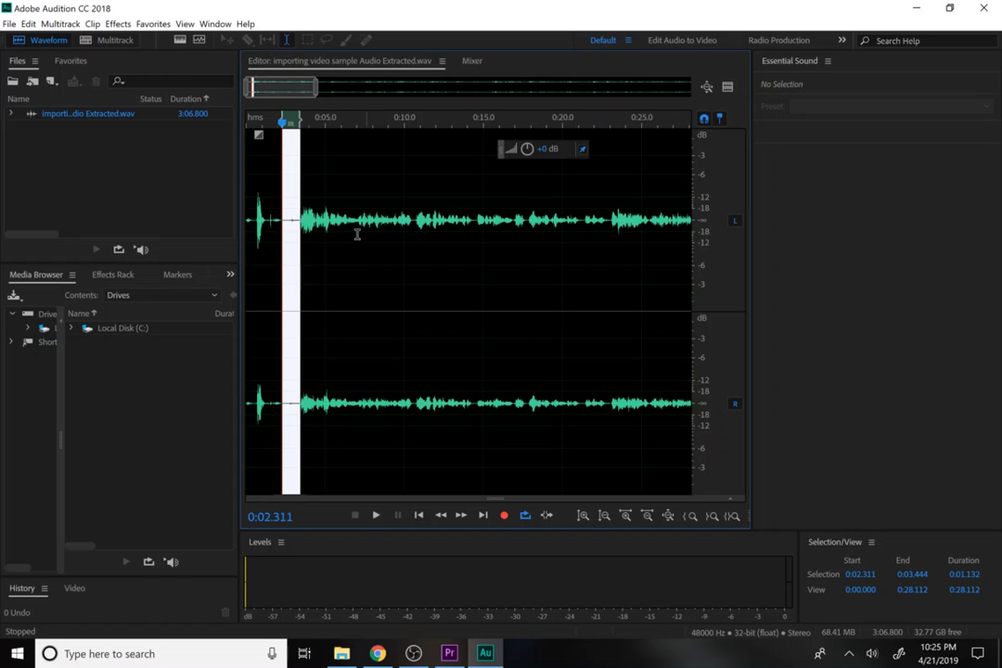
- Select the whole audio file, and clear the selection by placing the playhead at about 0:02.6
{"action": "key", "text": "ctrl+a"}
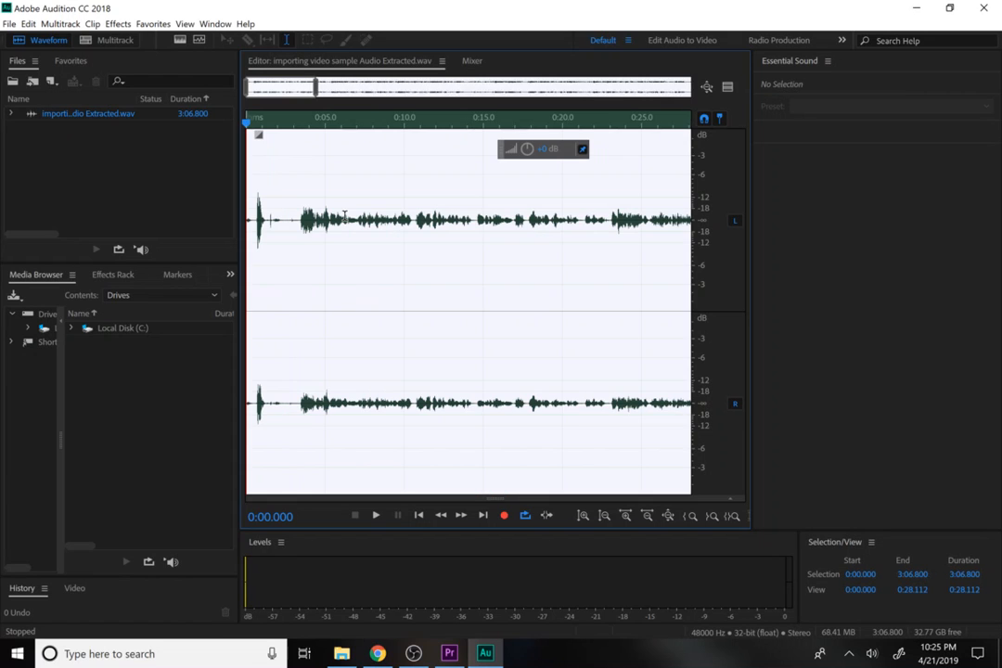
{"action": "left_click", "coordinate": [371, 295]}
{"action": "left_click", "coordinate": [286, 223]}
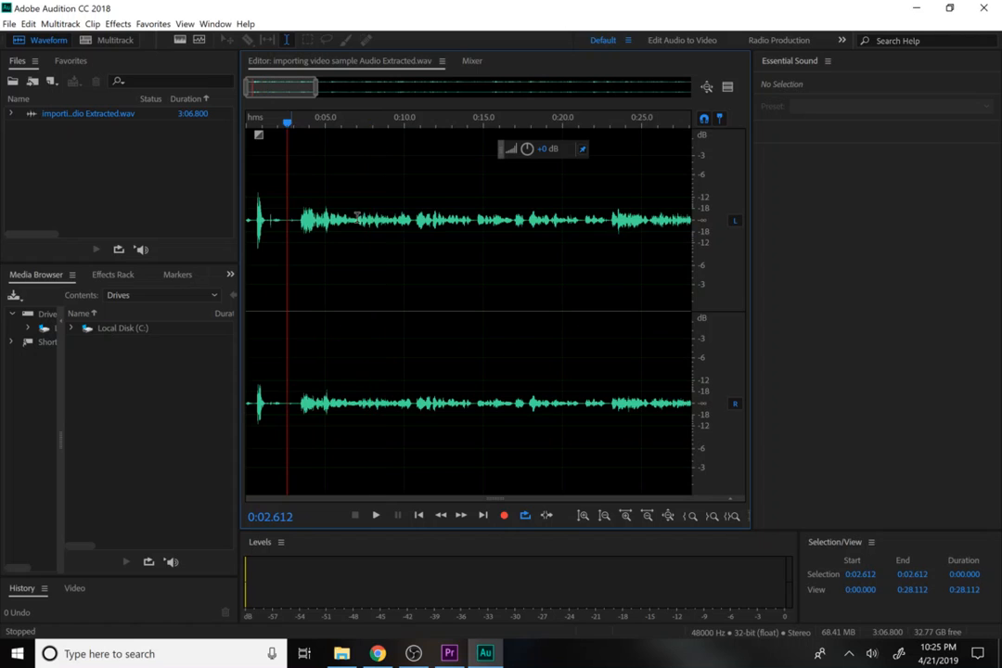
- Select the entire waveform and amplify it, trying gains such as +15 dB and +6.9 dB before releasing the gain control
{"action": "left_click_drag", "start_coordinate": [316, 87], "coordinate": [734, 104]}
{"action": "key", "text": "ctrl+a"}
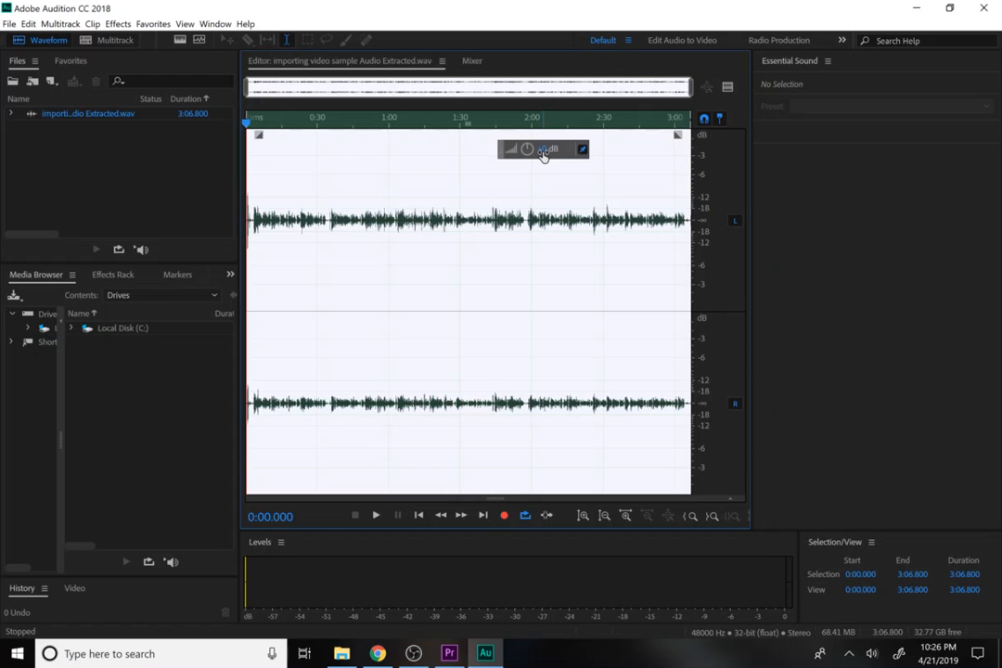
{"action": "left_click_drag", "start_coordinate": [545, 154], "coordinate": [562, 191]}
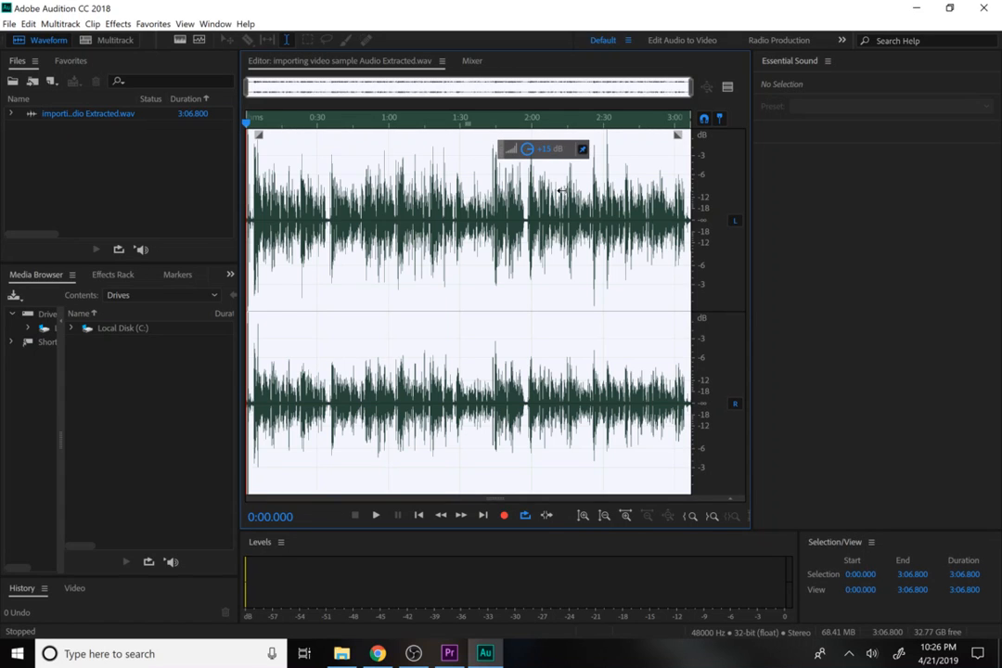
{"action": "left_click_drag", "start_coordinate": [603, 150], "coordinate": [638, 162]}
{"action": "left_click_drag", "start_coordinate": [666, 162], "coordinate": [652, 162]}
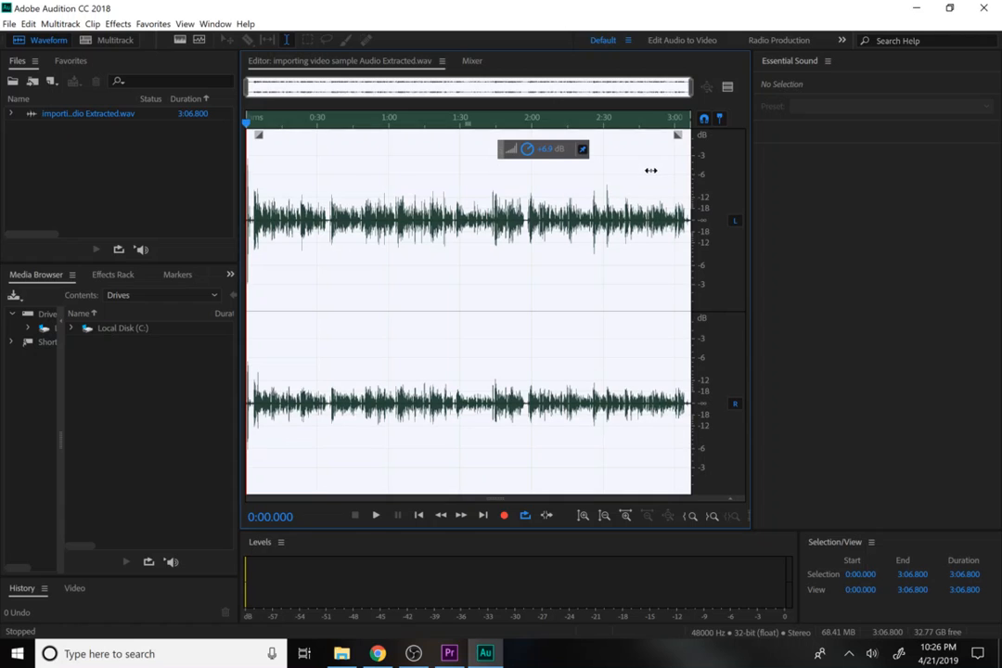
{"action": "mouse_move", "coordinate": [655, 168]}
{"action": "left_mouse_down"}
{"action": "mouse_move", "coordinate": [637, 172]}
{"action": "mouse_move", "coordinate": [662, 177]}
{"action": "left_mouse_up"}
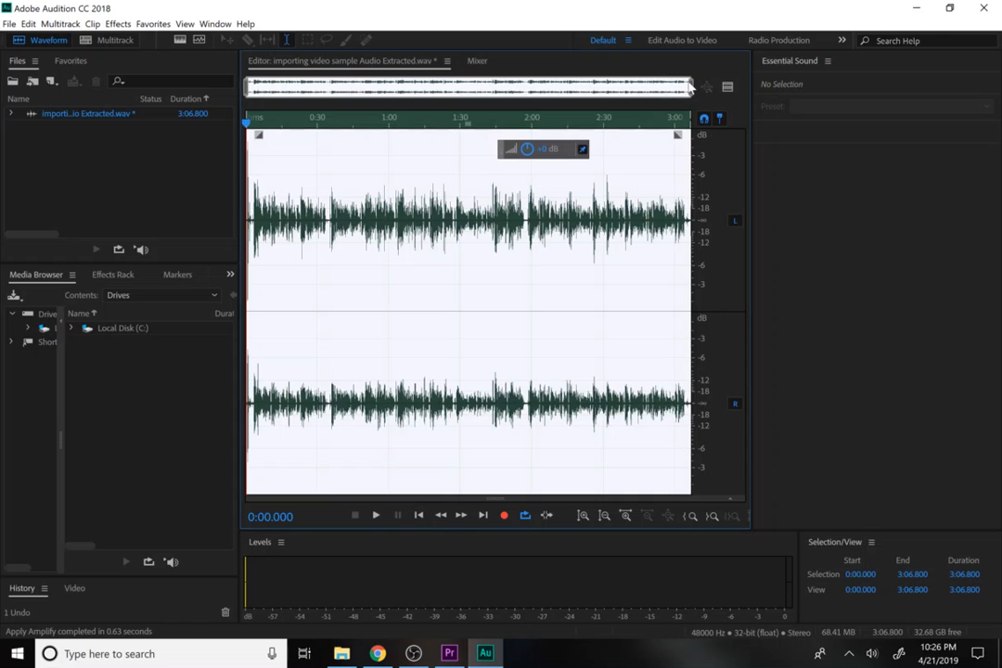
- Play the amplified audio briefly from about 0:02.1 to listen for background noise
{"action": "left_click_drag", "start_coordinate": [689, 86], "coordinate": [336, 86]}
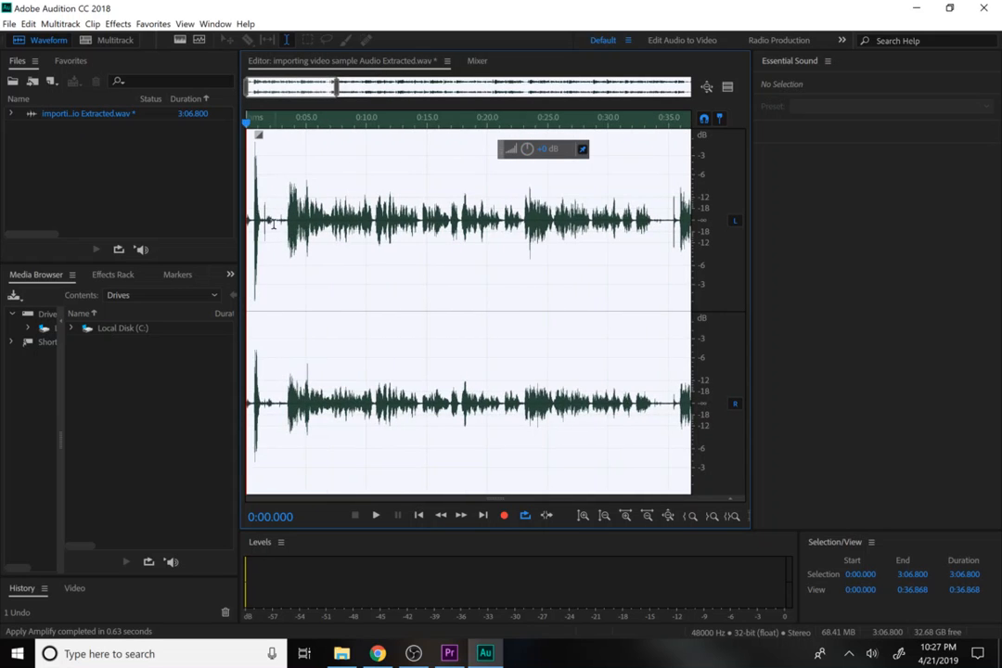
{"action": "left_click", "coordinate": [270, 223]}
{"action": "key", "text": "space"}
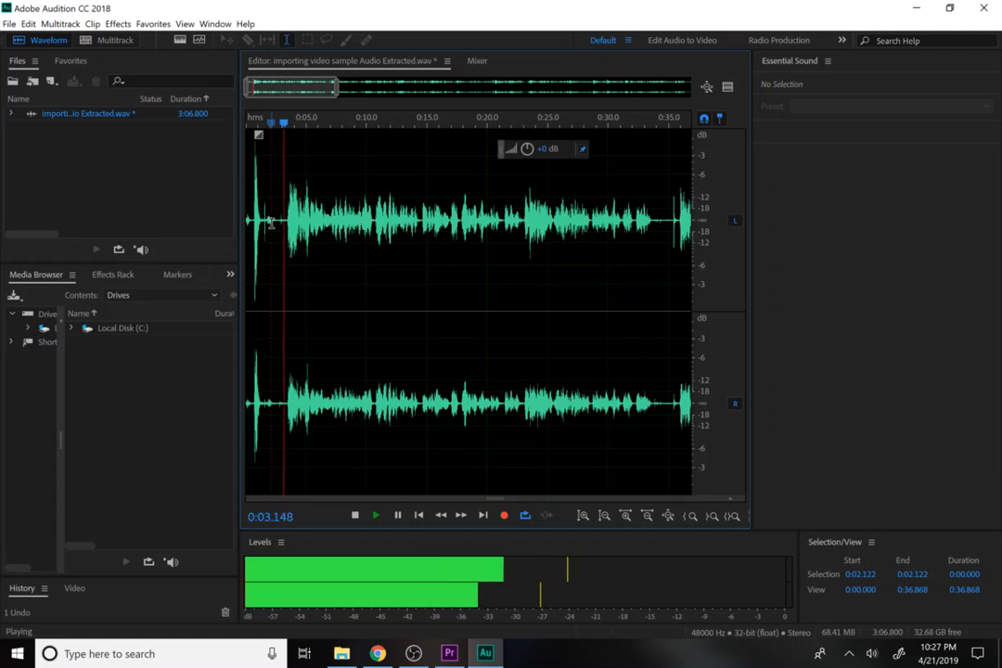
{"action": "key", "text": "space"}
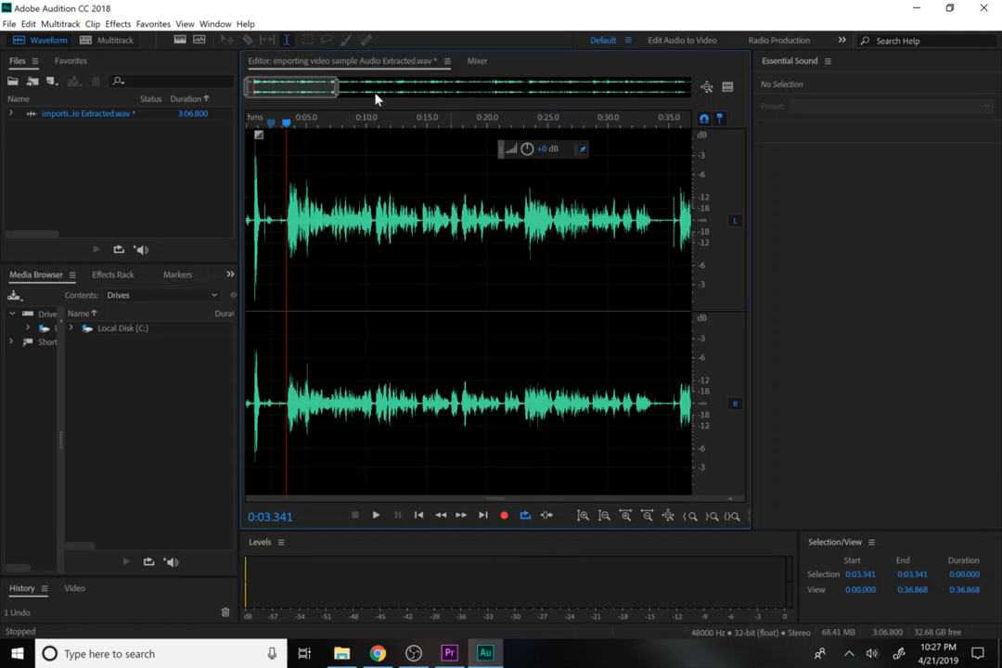
{"action": "left_click_drag", "start_coordinate": [337, 89], "coordinate": [305, 89]}
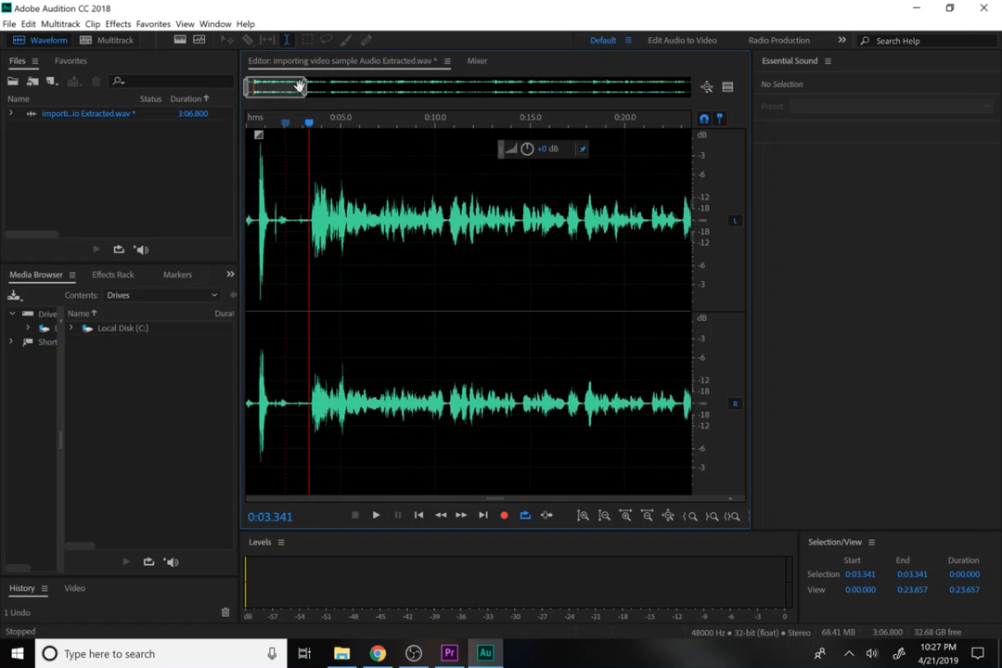
{"action": "left_click", "coordinate": [288, 218]}
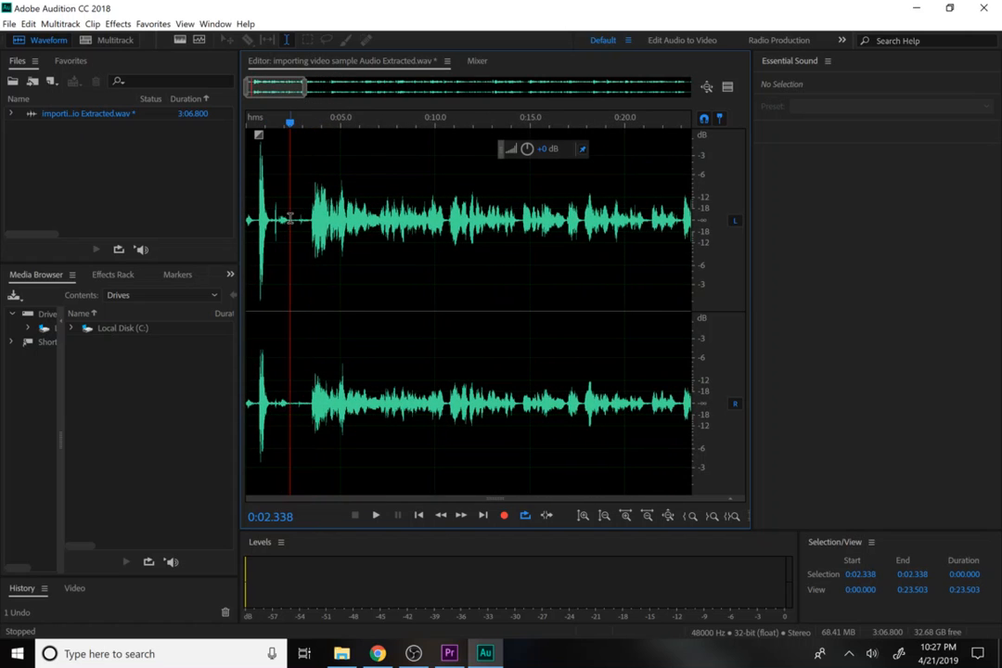
{"action": "left_click_drag", "start_coordinate": [288, 218], "coordinate": [311, 231]}
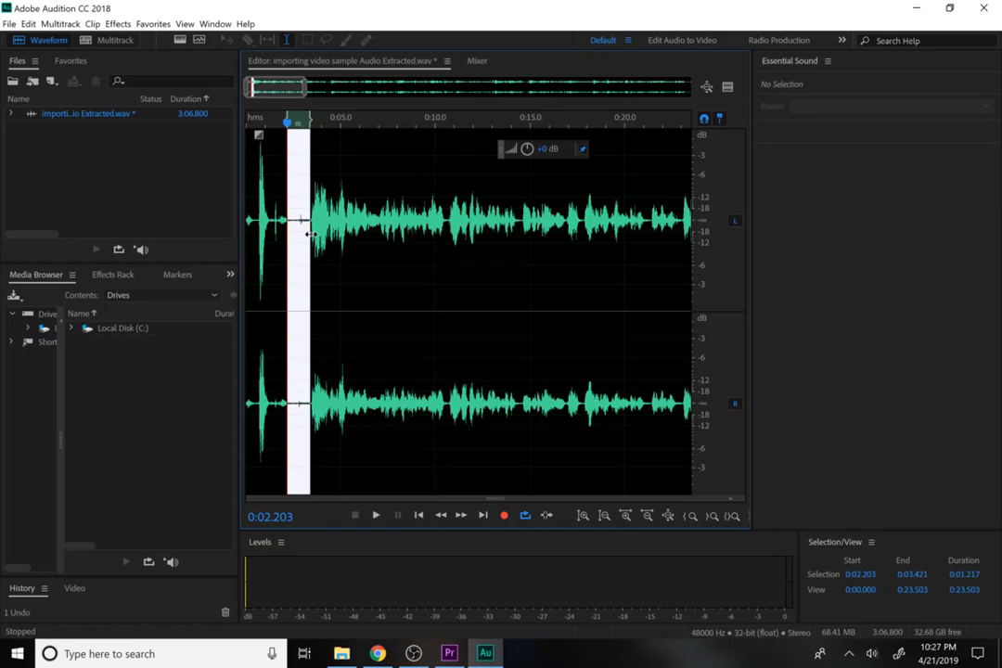
{"action": "right_click", "coordinate": [305, 238]}
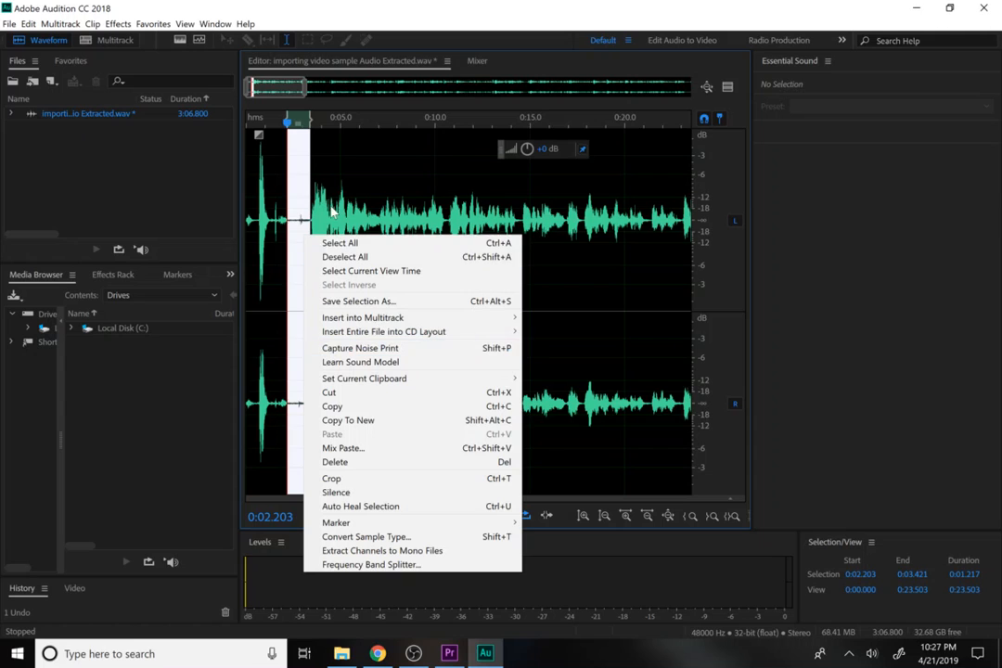
{"action": "left_click", "coordinate": [295, 165]}
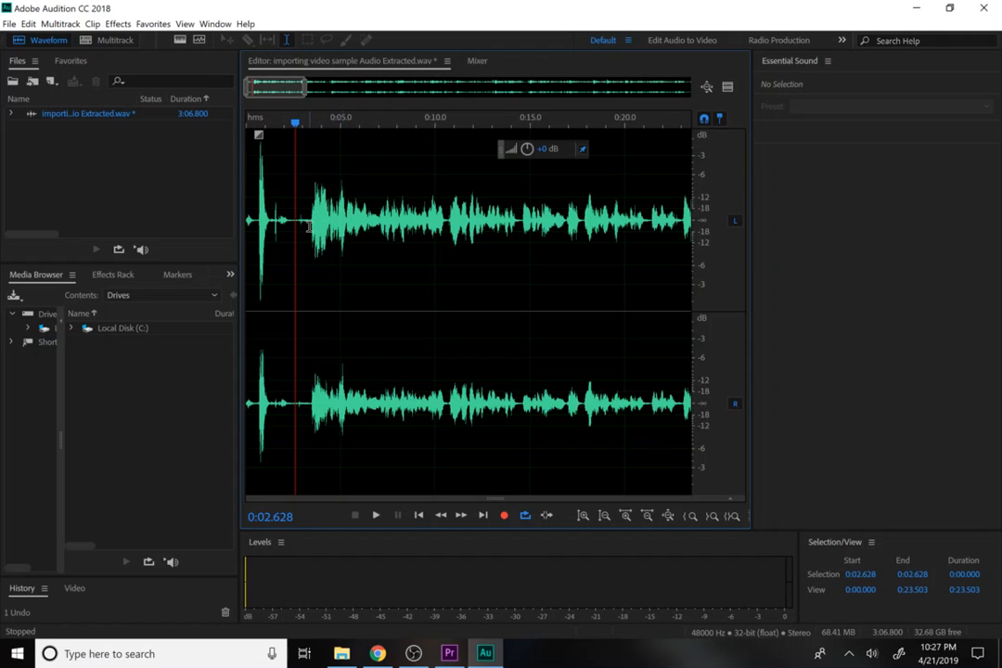
- Select the quiet gap from about 0:02.2 to 0:03.3 and capture it as the noise print
{"action": "left_click_drag", "start_coordinate": [309, 227], "coordinate": [289, 229]}
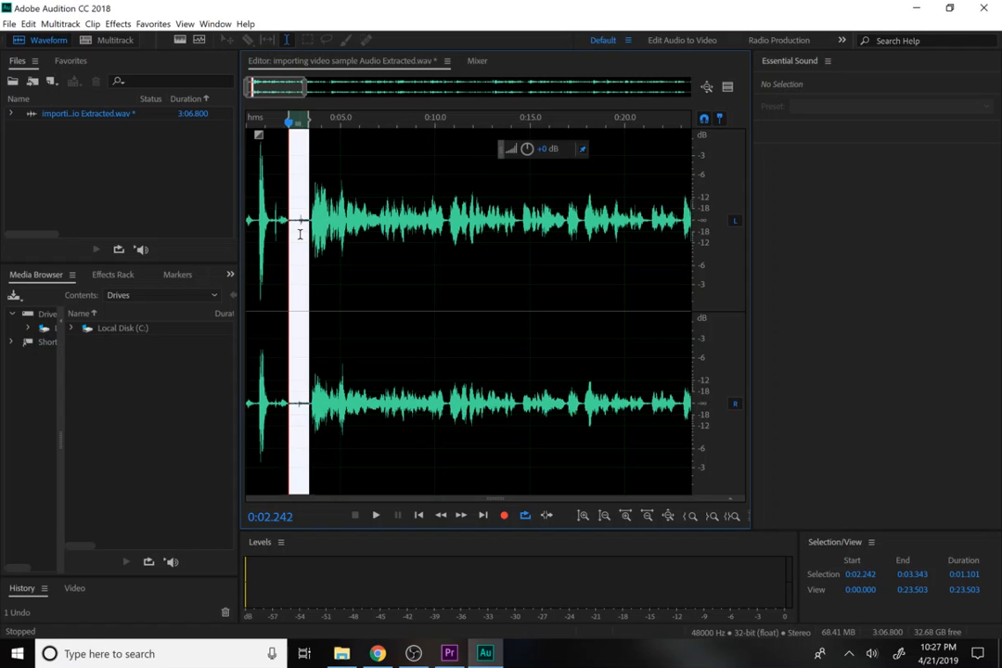
{"action": "right_click", "coordinate": [301, 238]}
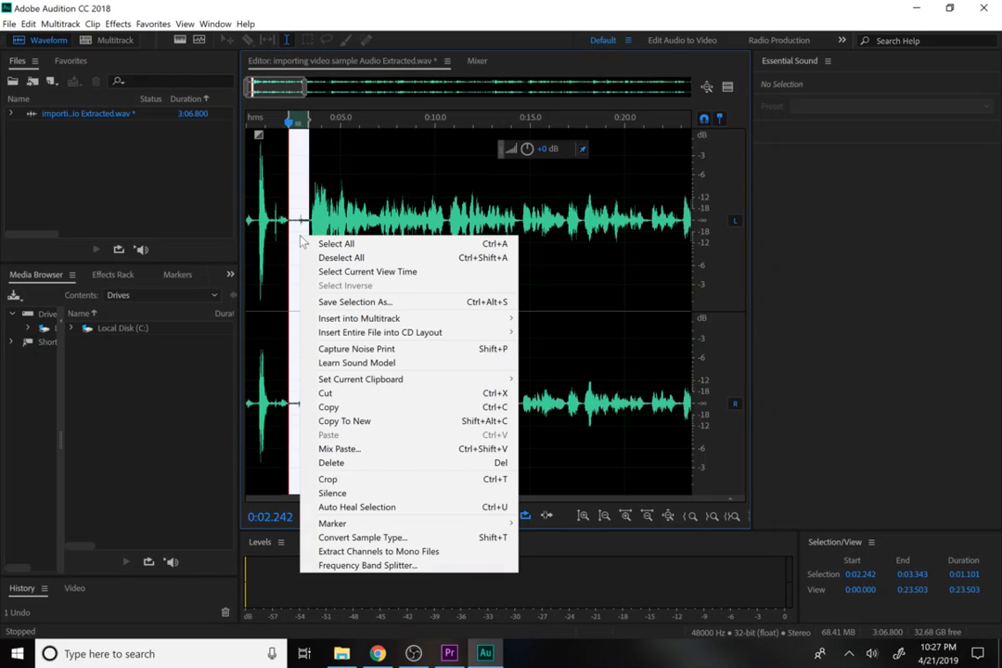
{"action": "left_click", "coordinate": [369, 351]}
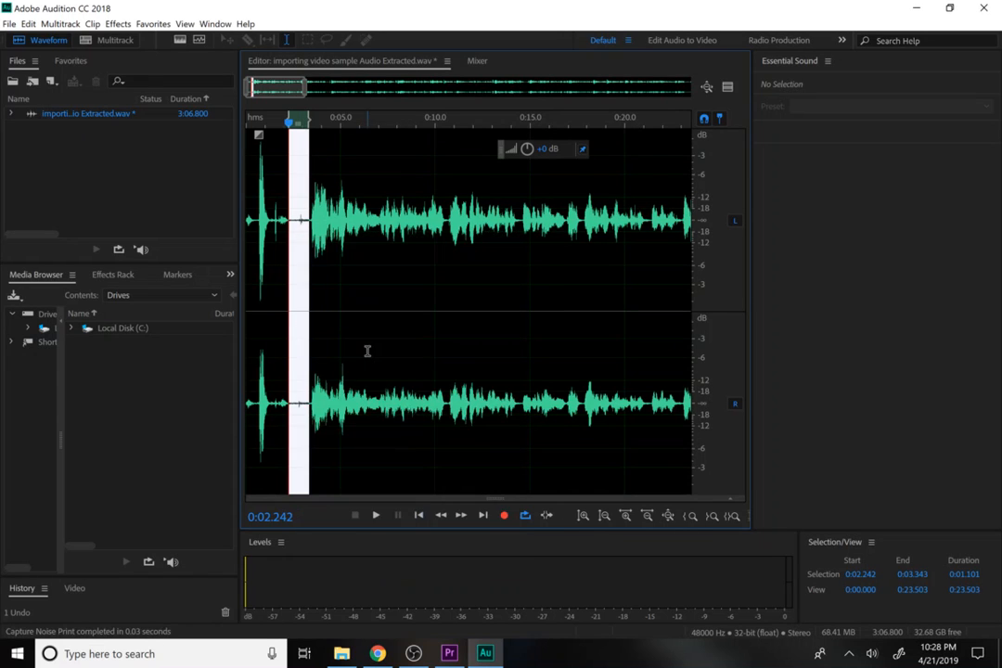
- Select the entire 3:06.800 waveform and open the Noise Reduction (process) effect for it
{"action": "left_click", "coordinate": [324, 220]}
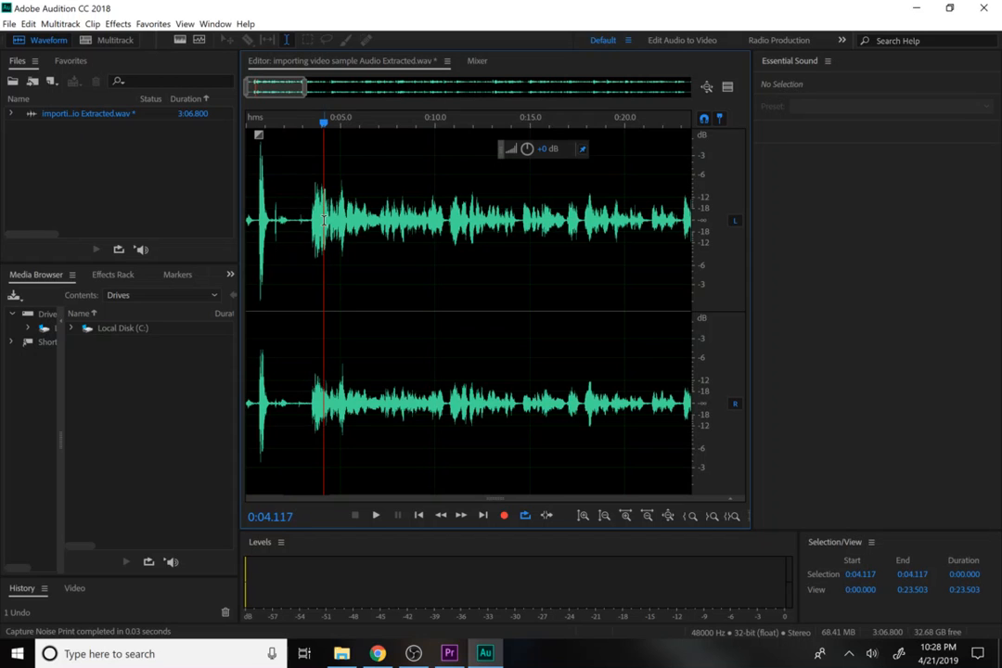
{"action": "double_click", "coordinate": [324, 219]}
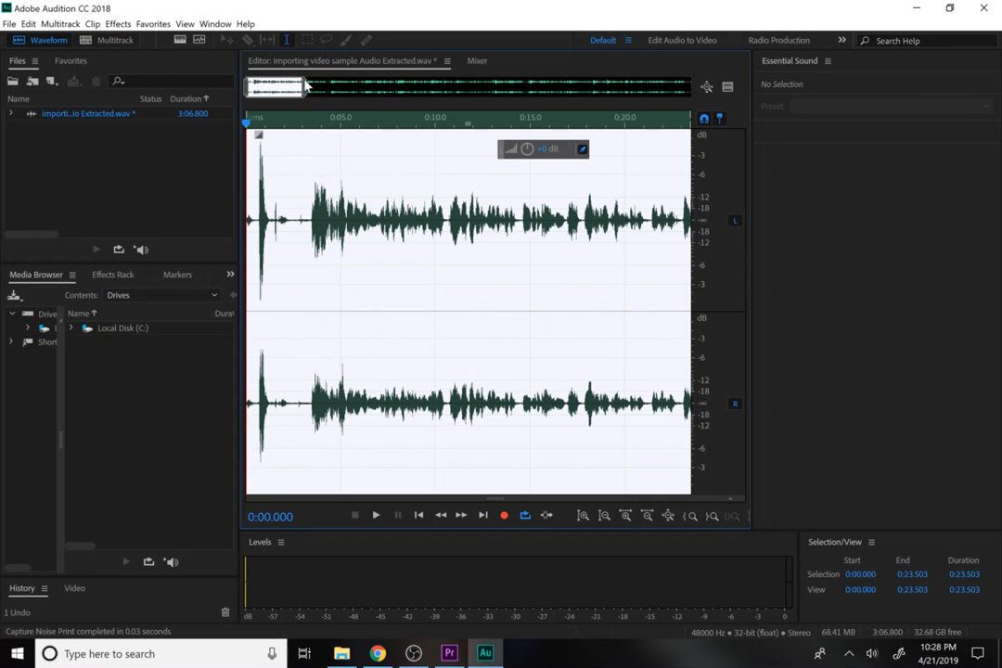
{"action": "left_click_drag", "start_coordinate": [304, 85], "coordinate": [688, 86]}
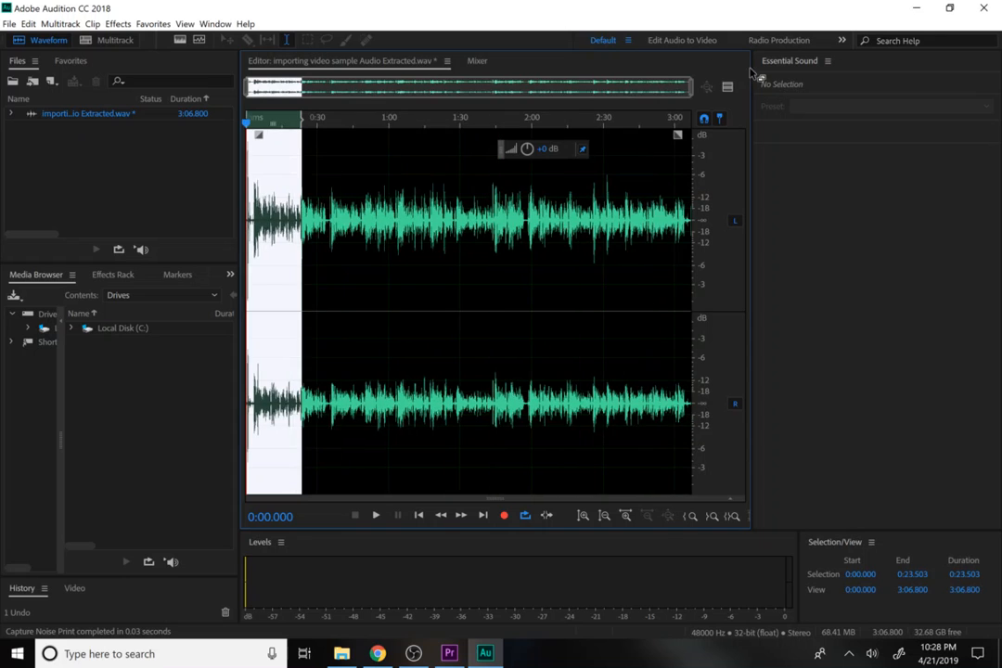
{"action": "double_click", "coordinate": [563, 211]}
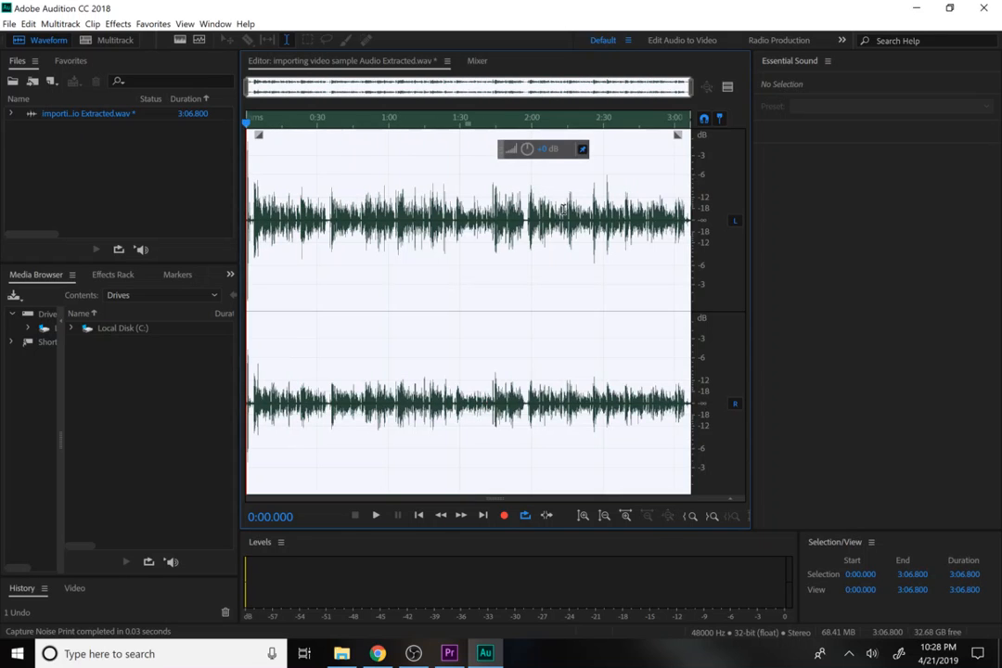
{"action": "left_click", "coordinate": [117, 24]}
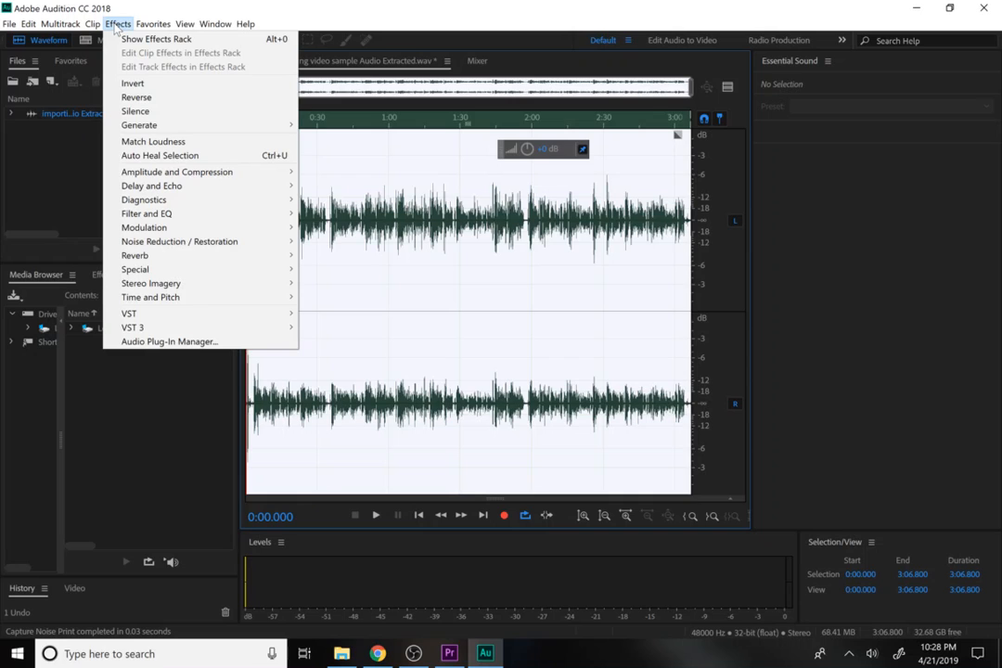
{"action": "mouse_move", "coordinate": [179, 242]}
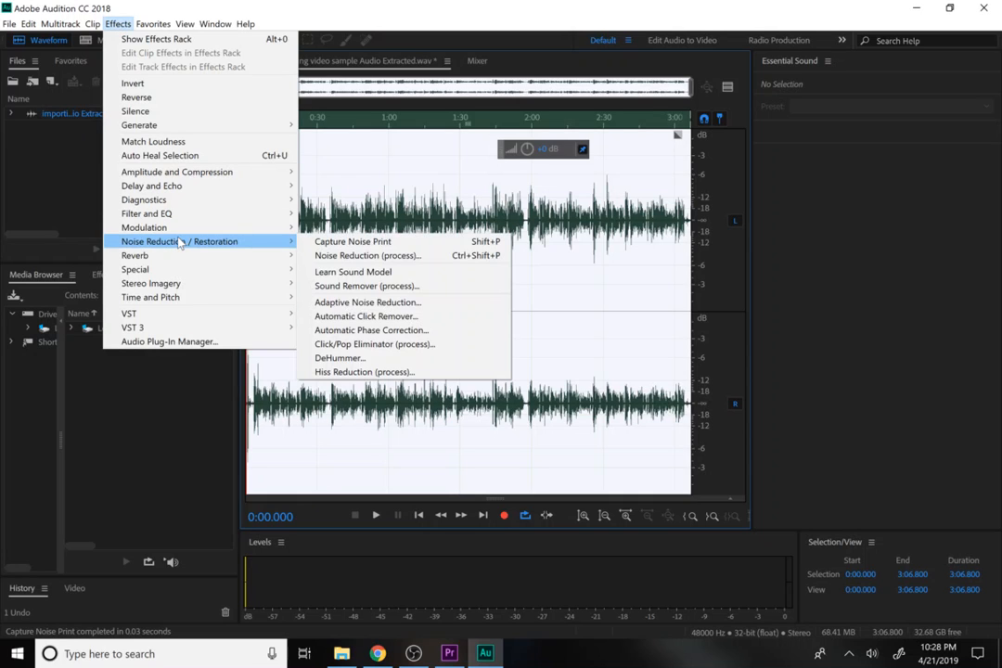
{"action": "left_click", "coordinate": [337, 256]}
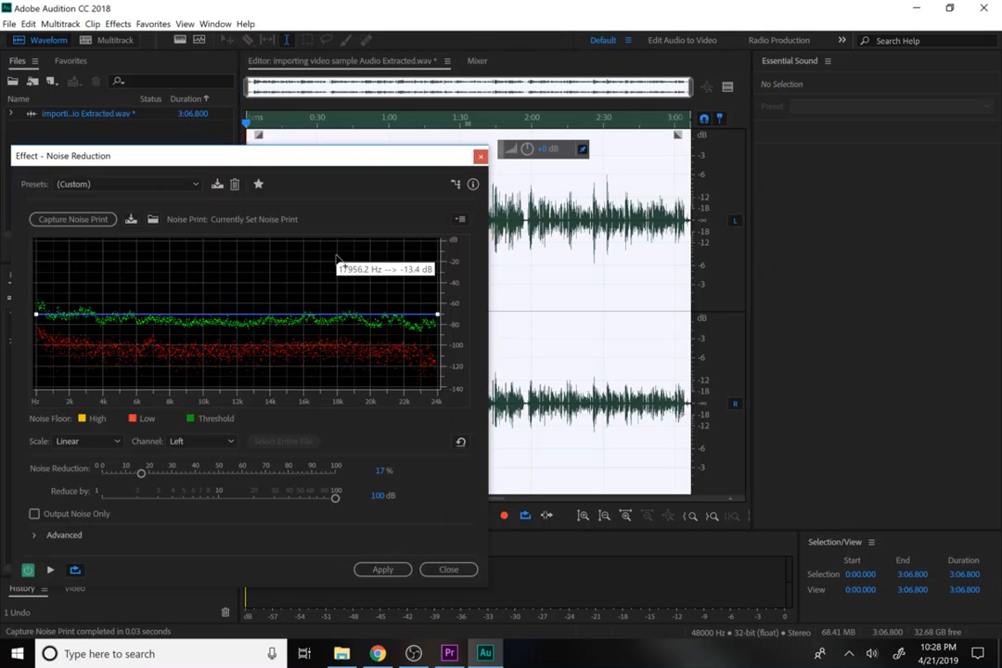
- Try a Noise Reduction strength of 57% with a Reduce by amount of 13.6 dB
{"action": "left_click_drag", "start_coordinate": [276, 160], "coordinate": [434, 121]}
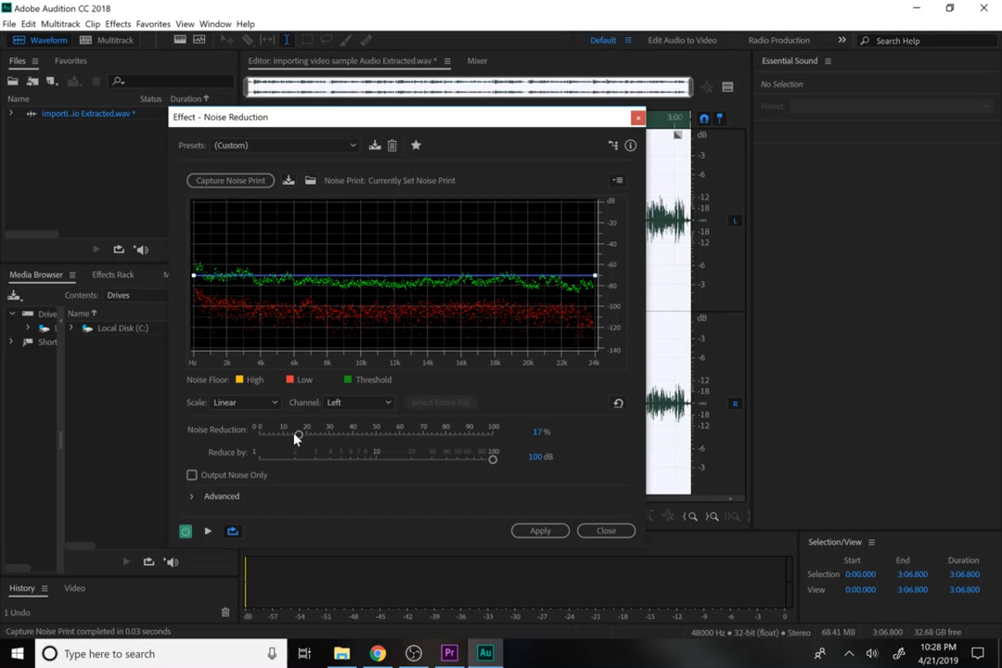
{"action": "left_click_drag", "start_coordinate": [296, 437], "coordinate": [395, 436]}
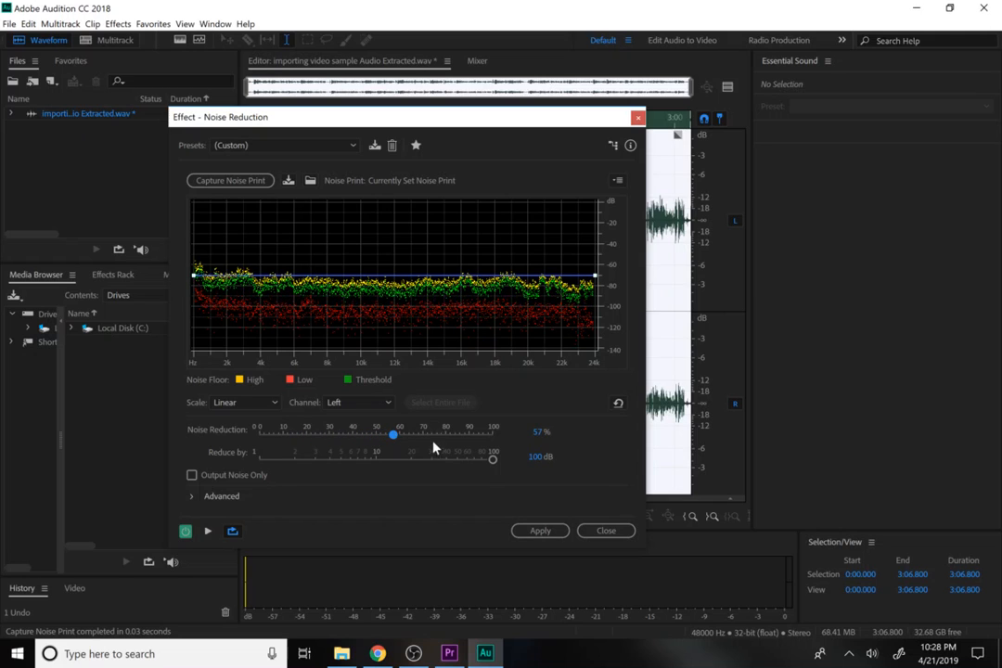
{"action": "left_click_drag", "start_coordinate": [497, 460], "coordinate": [455, 457]}
- Preview the noise reduction in short passages, comparing the audio with the effect bypassed and enabled
{"action": "left_click", "coordinate": [208, 530]}
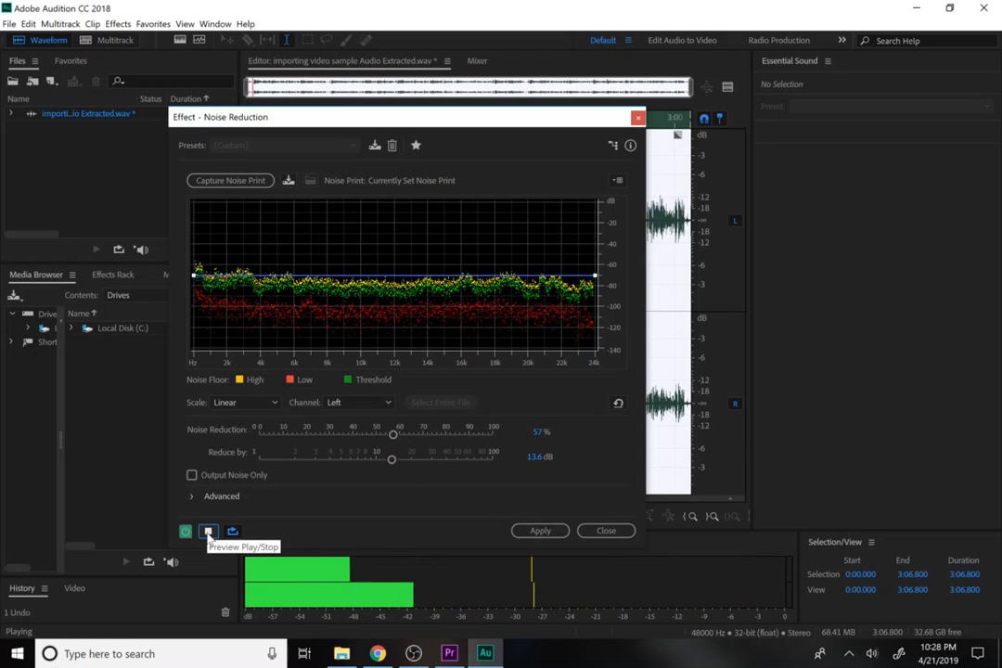
{"action": "left_click", "coordinate": [208, 533]}
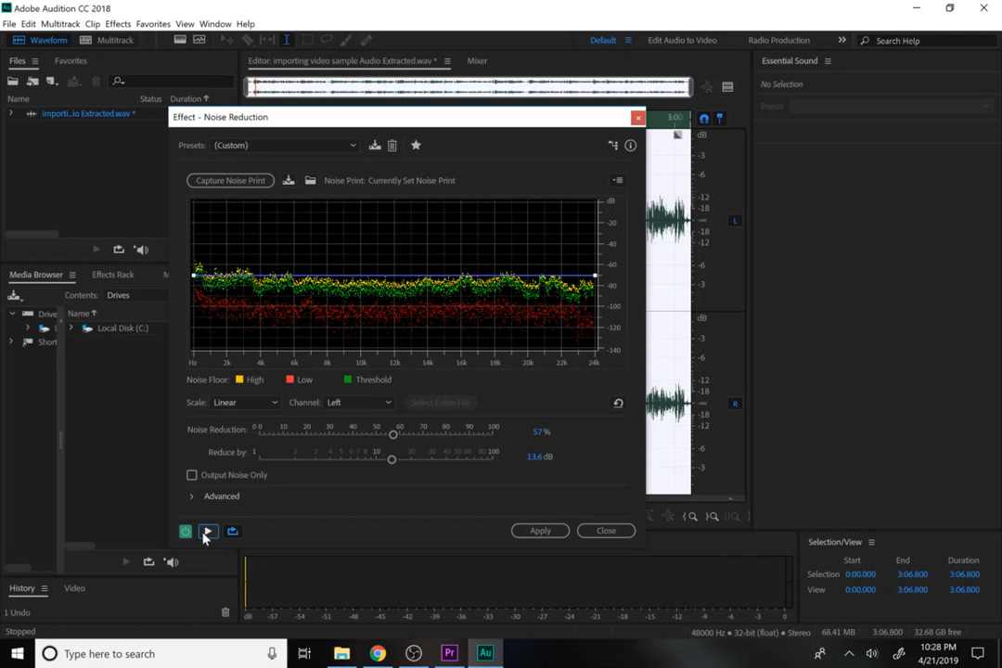
{"action": "left_click", "coordinate": [208, 531]}
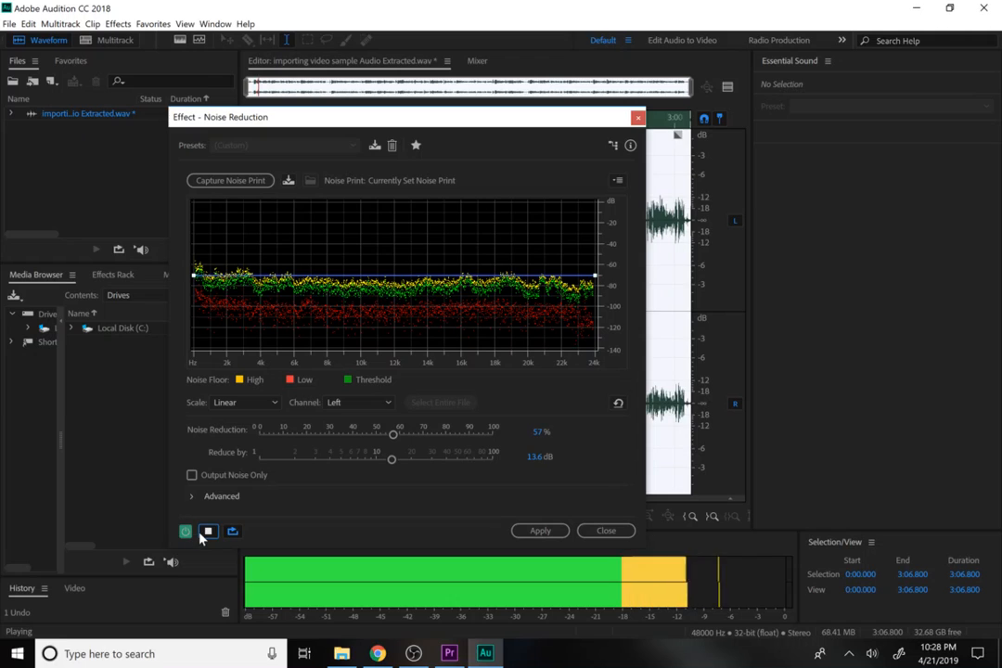
{"action": "left_click", "coordinate": [206, 532]}
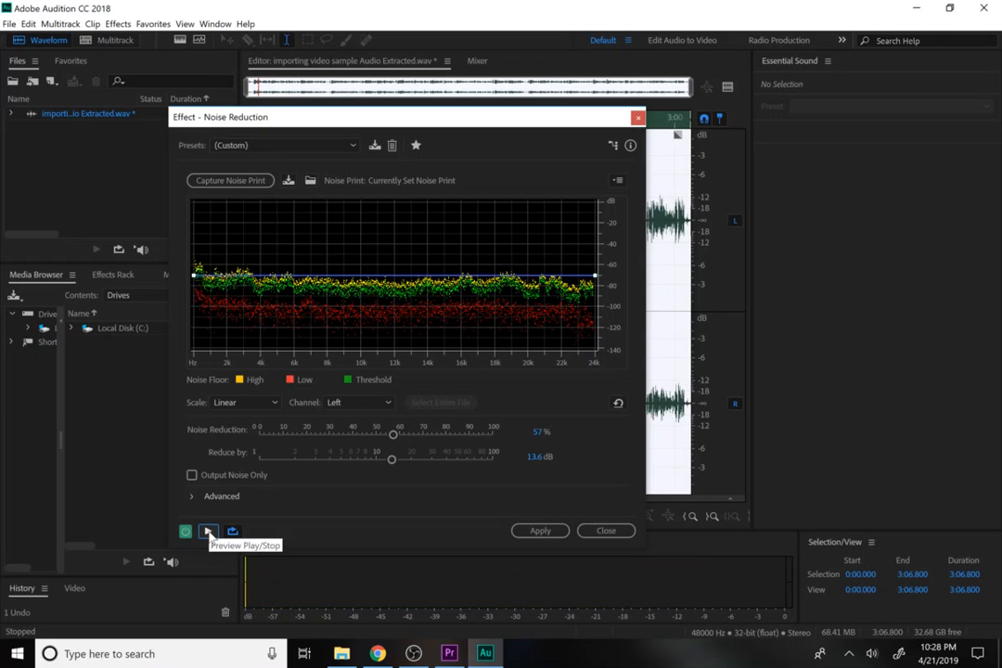
{"action": "left_click", "coordinate": [208, 532]}
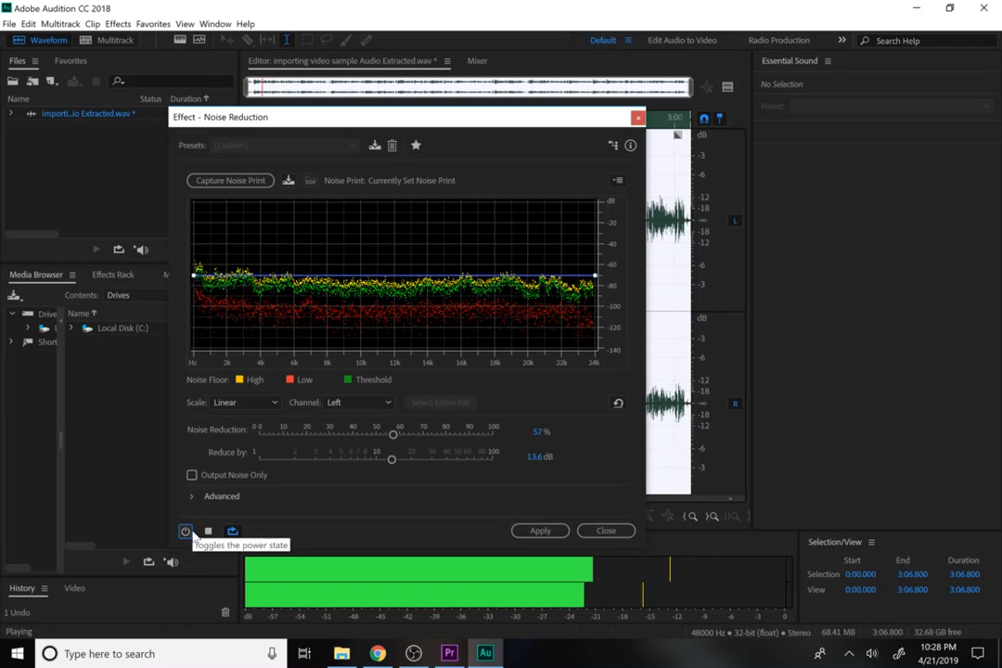
{"action": "left_click", "coordinate": [187, 532]}
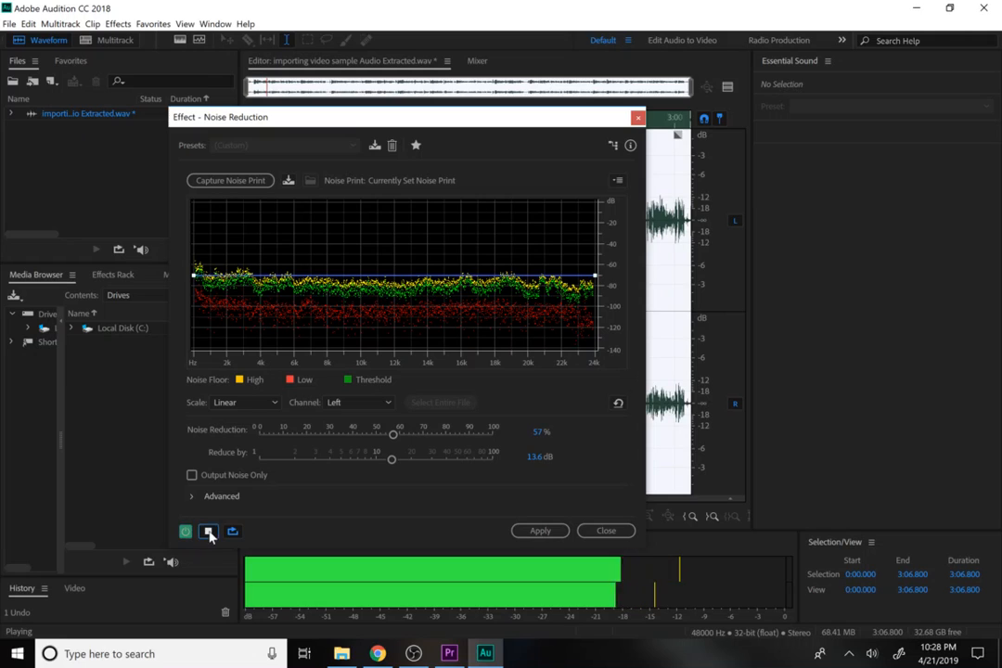
{"action": "left_click", "coordinate": [208, 532]}
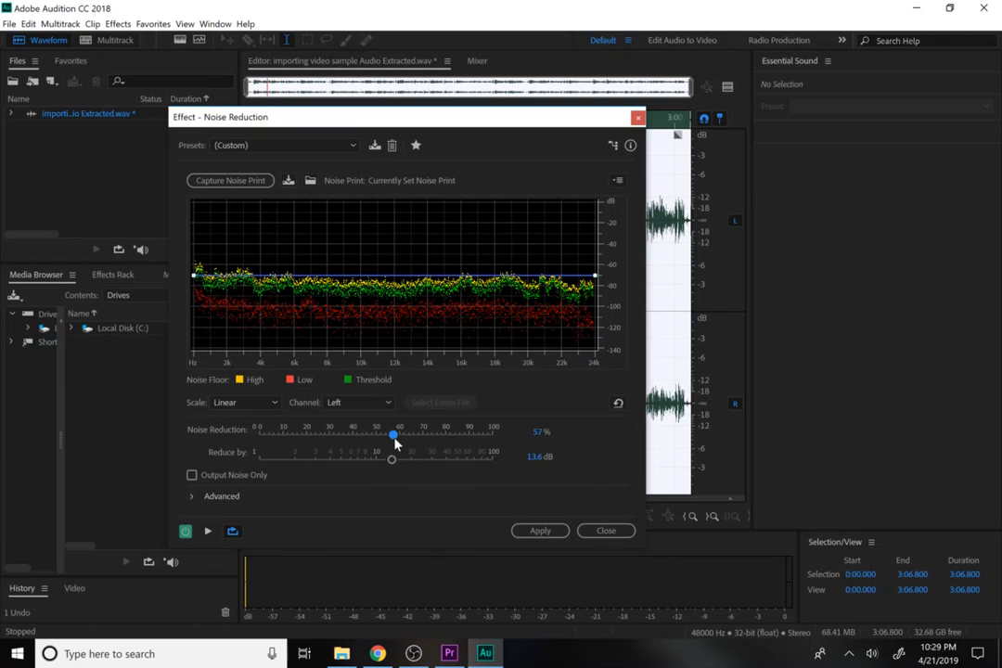
- Raise the noise reduction through 71% and 26.5 dB to 100% and 87.8 dB while previewing the audio
{"action": "left_click_drag", "start_coordinate": [400, 446], "coordinate": [428, 466]}
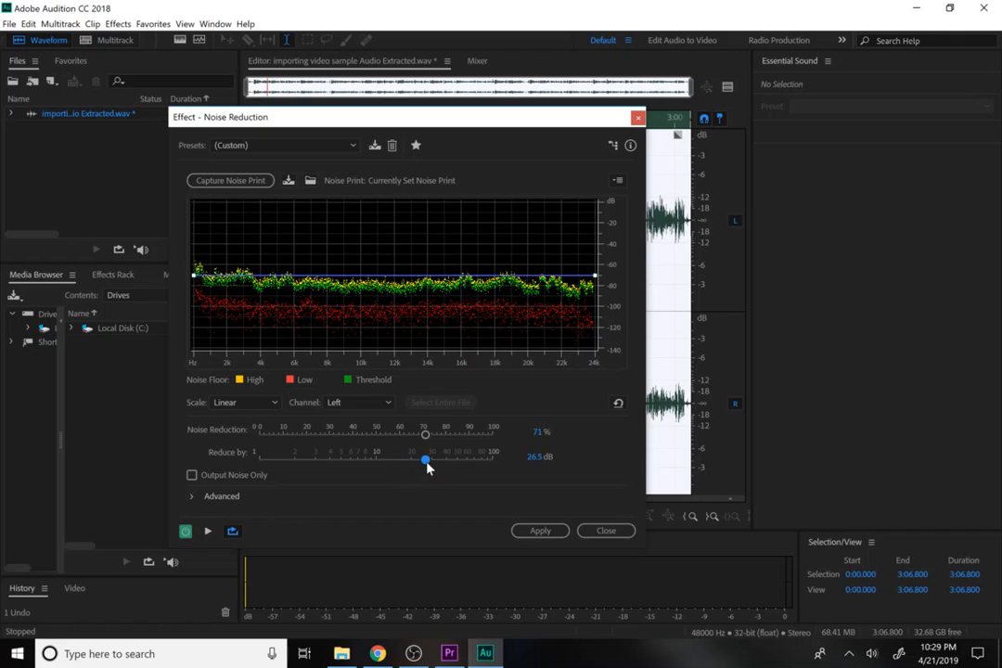
{"action": "left_click", "coordinate": [207, 533]}
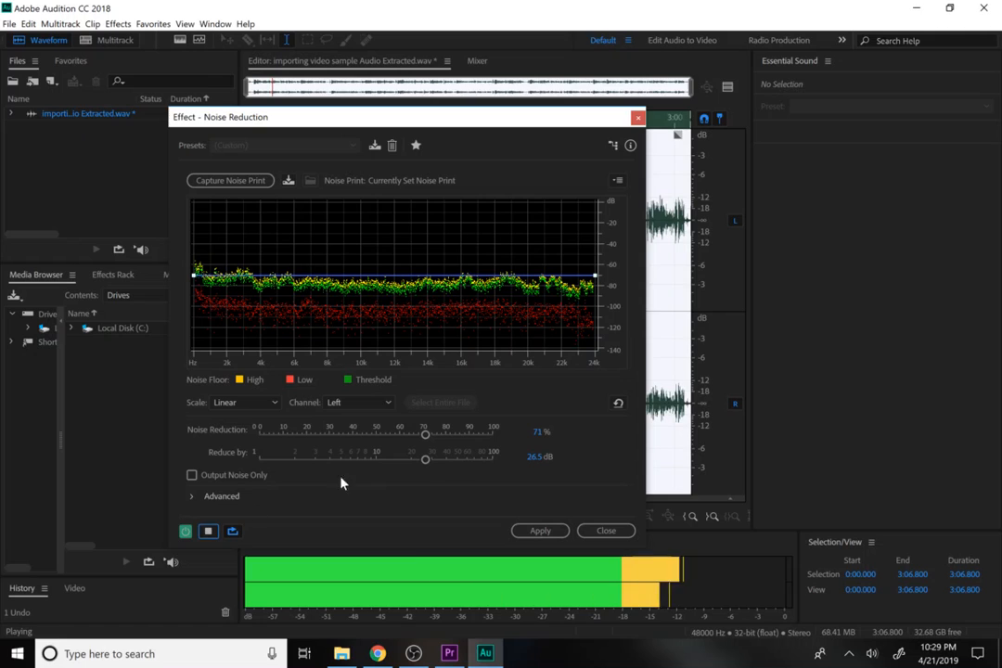
{"action": "left_click_drag", "start_coordinate": [425, 460], "coordinate": [486, 464]}
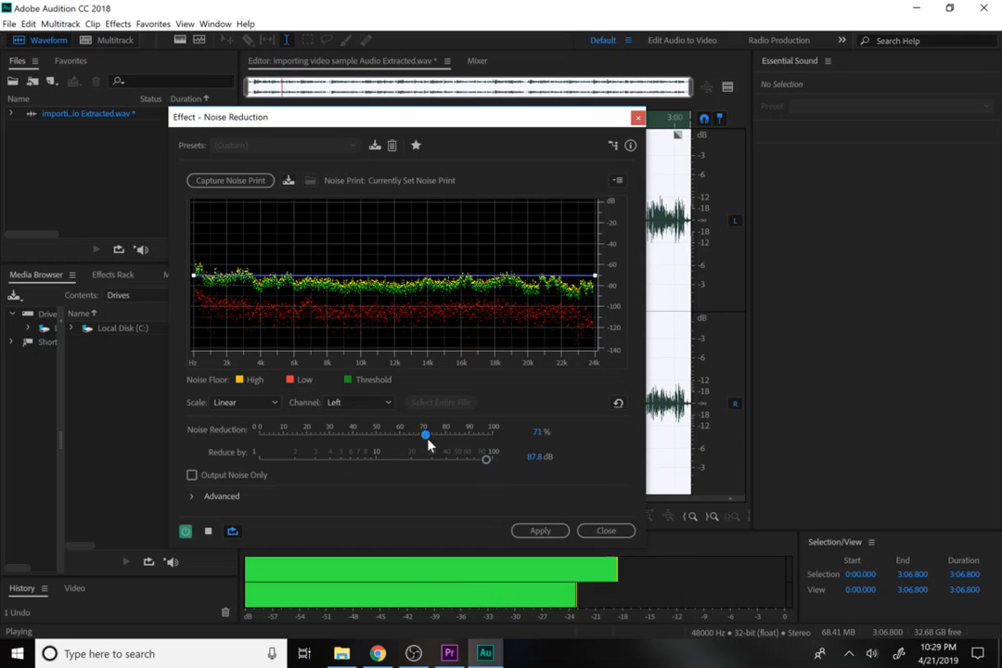
{"action": "left_click_drag", "start_coordinate": [427, 438], "coordinate": [513, 439]}
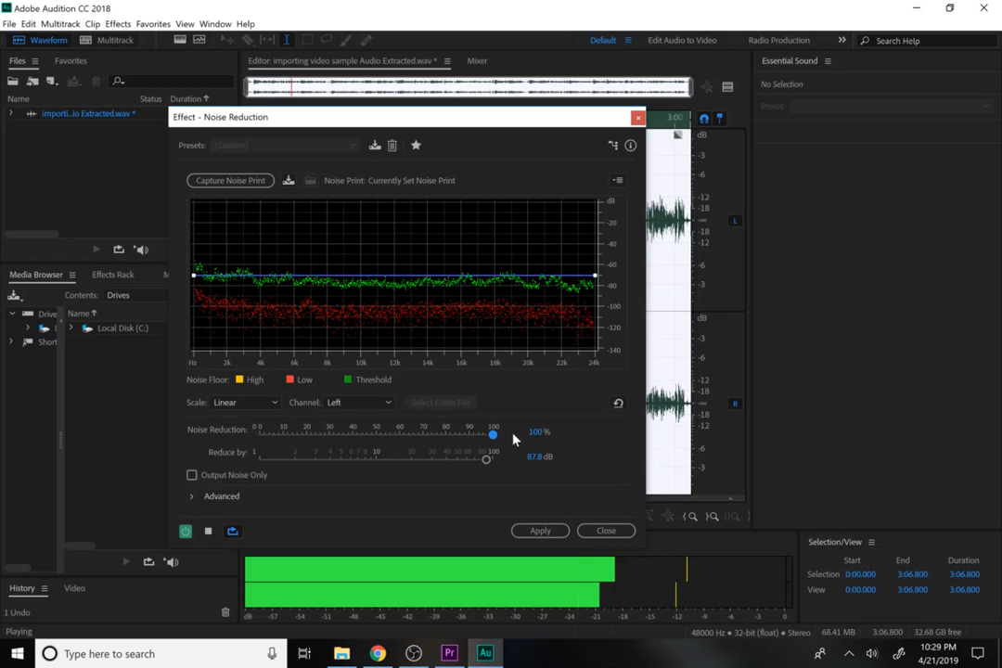
{"action": "left_click", "coordinate": [186, 531]}
{"action": "left_click", "coordinate": [207, 535]}
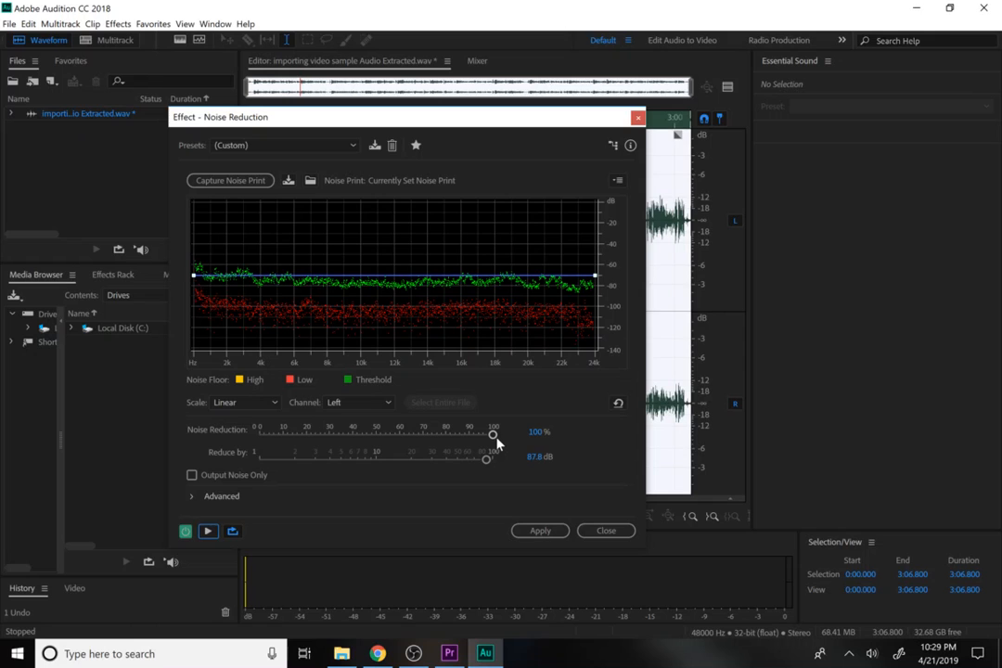
- Try the Reduce by amount at 100 dB and preview the audio with the effect bypassed and enabled
{"action": "left_click_drag", "start_coordinate": [493, 435], "coordinate": [514, 444]}
{"action": "left_click_drag", "start_coordinate": [455, 464], "coordinate": [528, 463]}
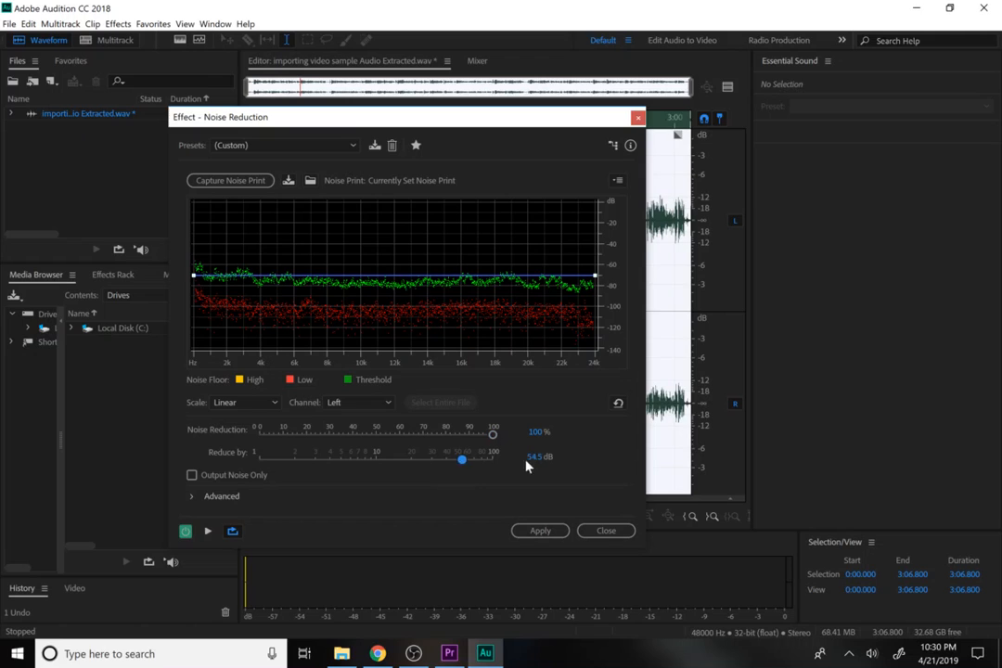
{"action": "left_click", "coordinate": [208, 535]}
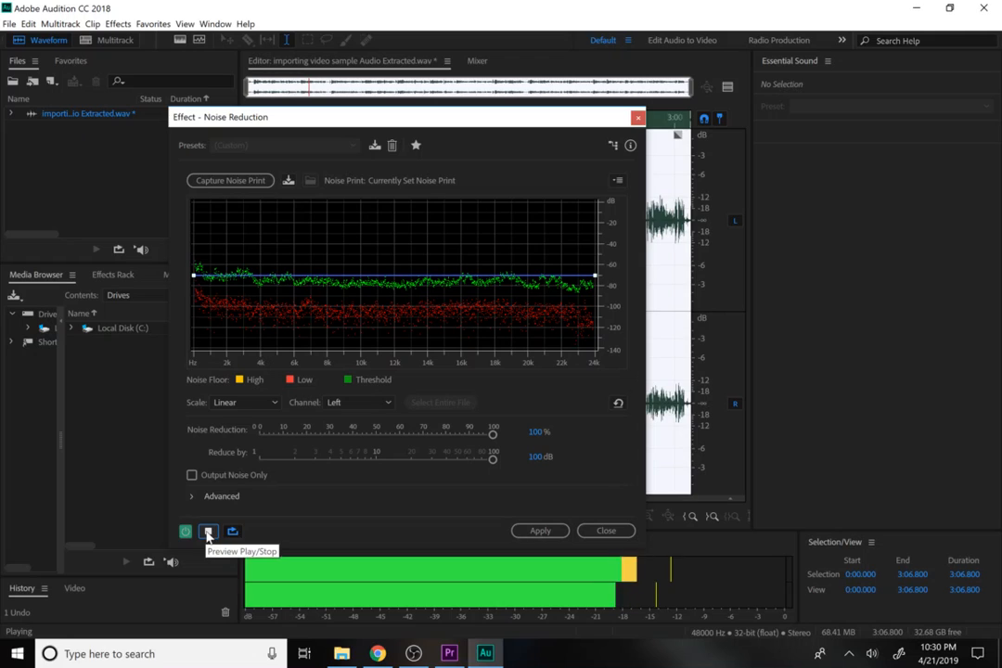
{"action": "left_click", "coordinate": [208, 533]}
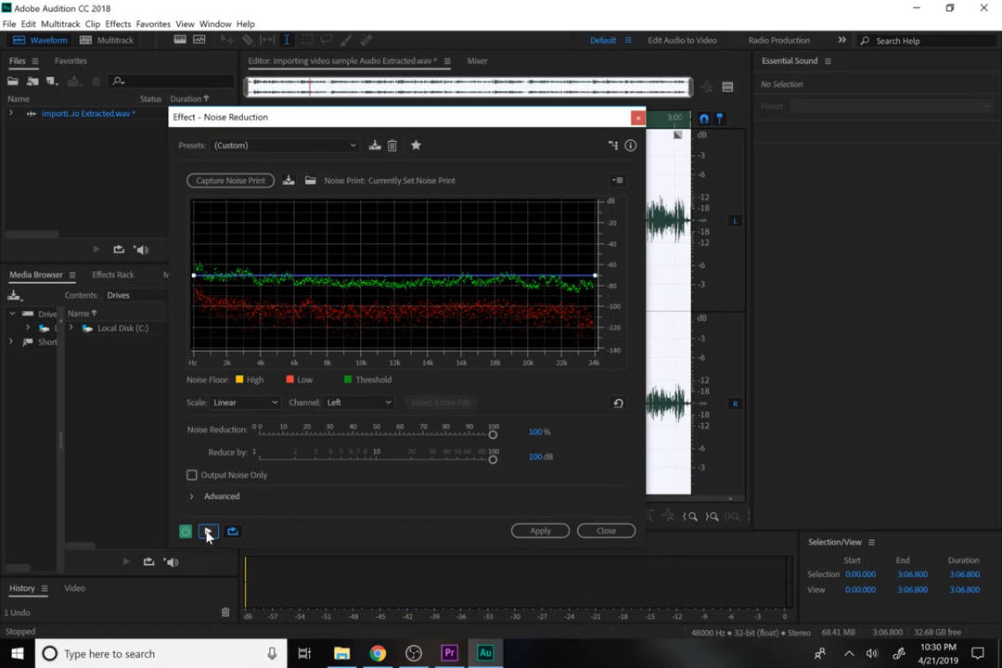
{"action": "left_click", "coordinate": [207, 534]}
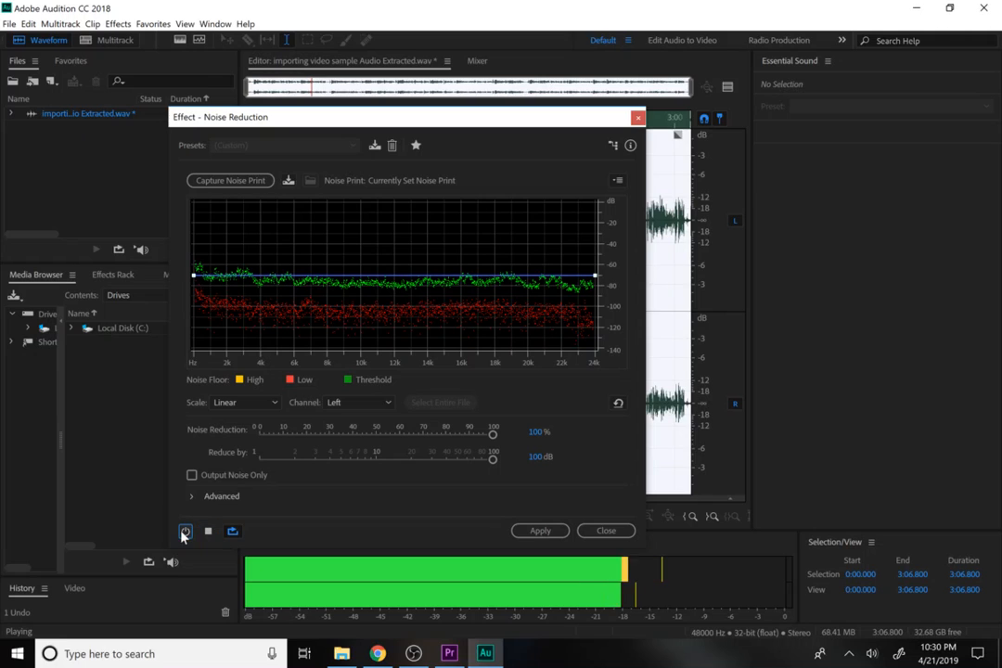
{"action": "left_click", "coordinate": [185, 534]}
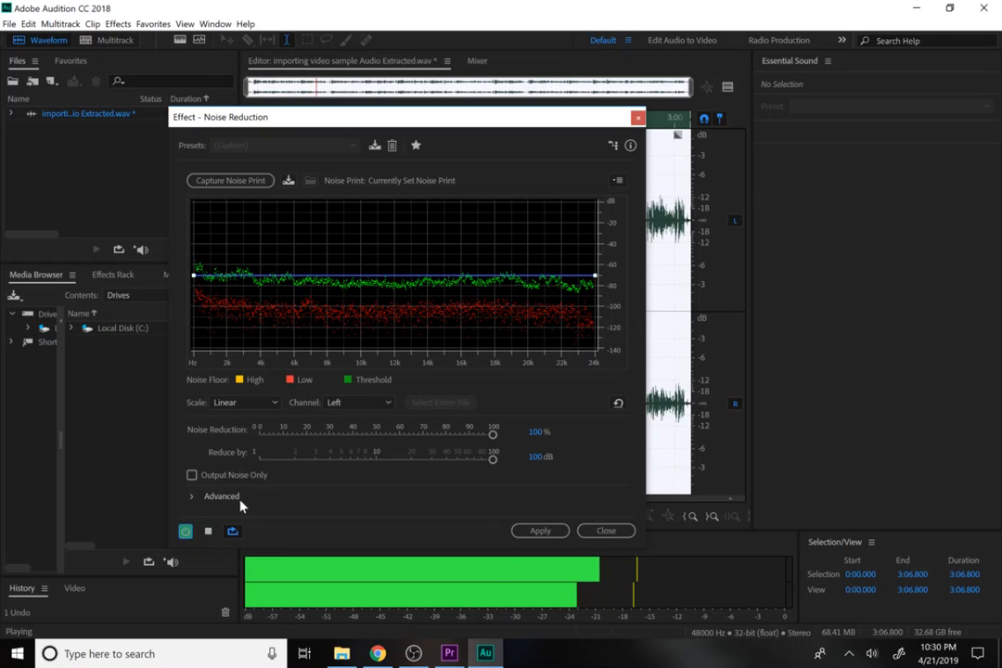
{"action": "left_click", "coordinate": [210, 531]}
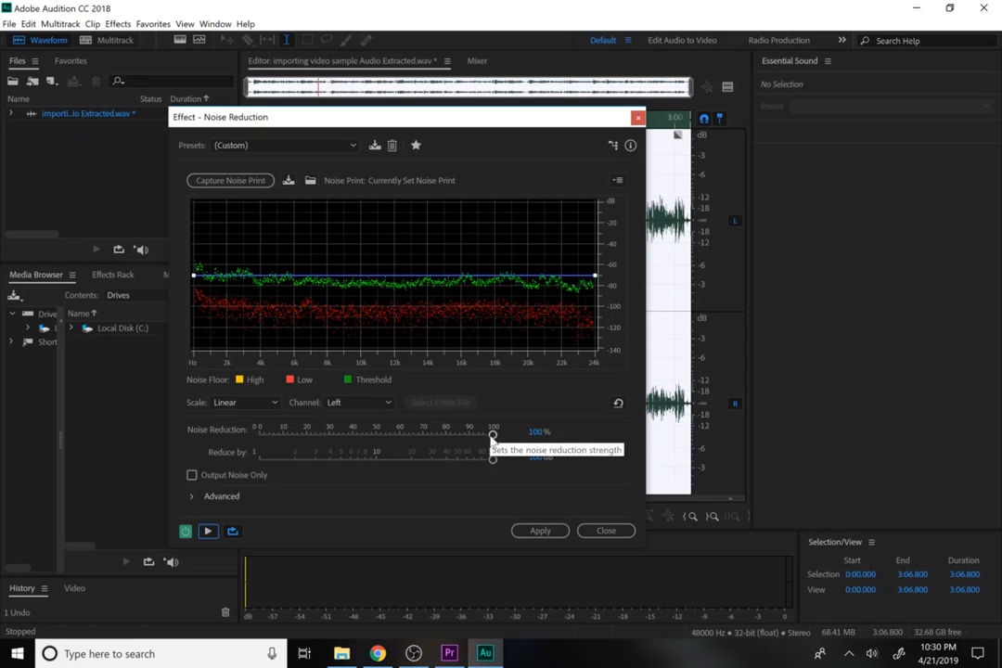
- Lower the Reduce by amount to 35.6 dB while previewing, and apply the noise reduction to the whole file
{"action": "left_click_drag", "start_coordinate": [491, 436], "coordinate": [454, 470]}
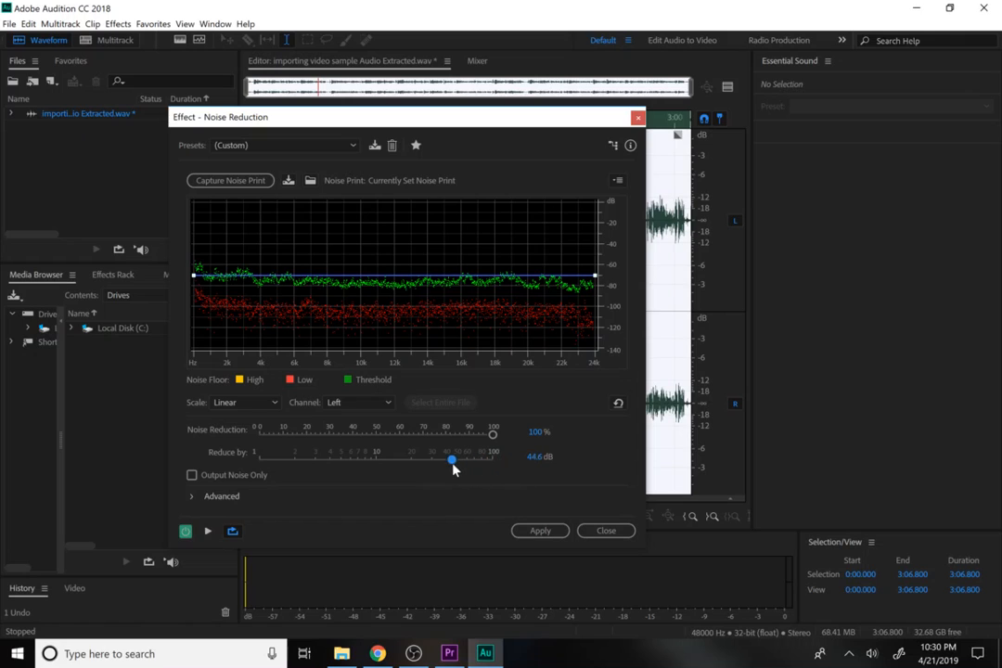
{"action": "left_click", "coordinate": [208, 531]}
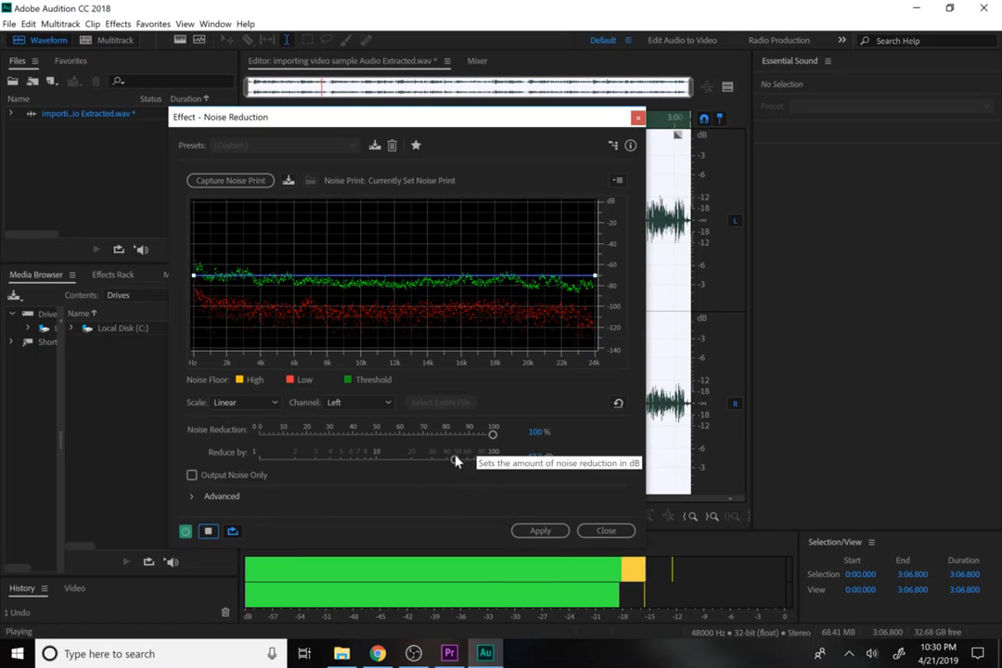
{"action": "mouse_move", "coordinate": [455, 461]}
{"action": "left_mouse_down"}
{"action": "mouse_move", "coordinate": [383, 465]}
{"action": "mouse_move", "coordinate": [440, 463]}
{"action": "left_mouse_up"}
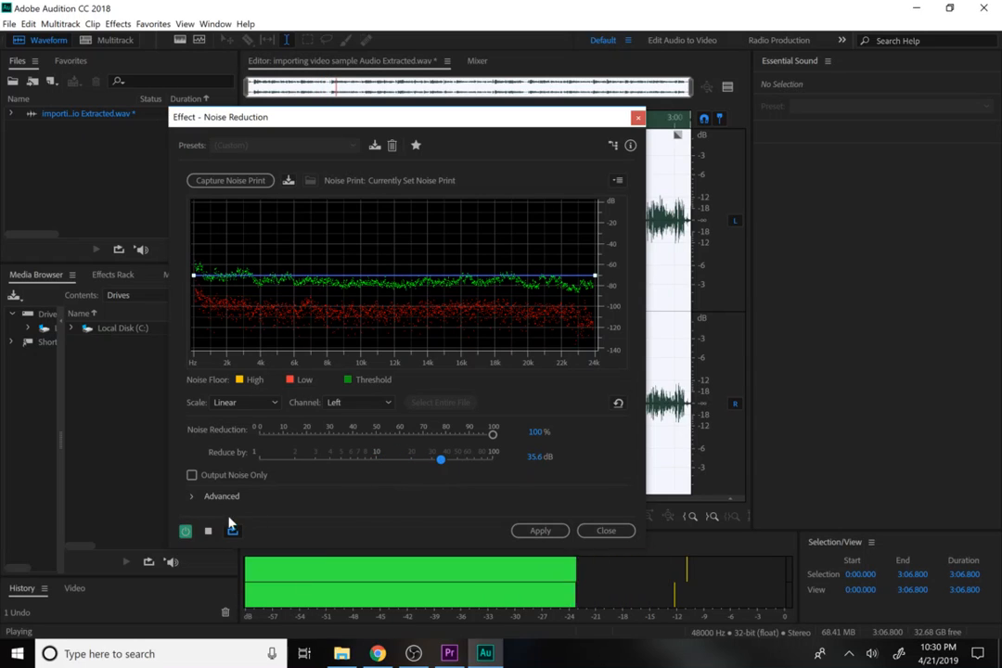
{"action": "left_click", "coordinate": [210, 530]}
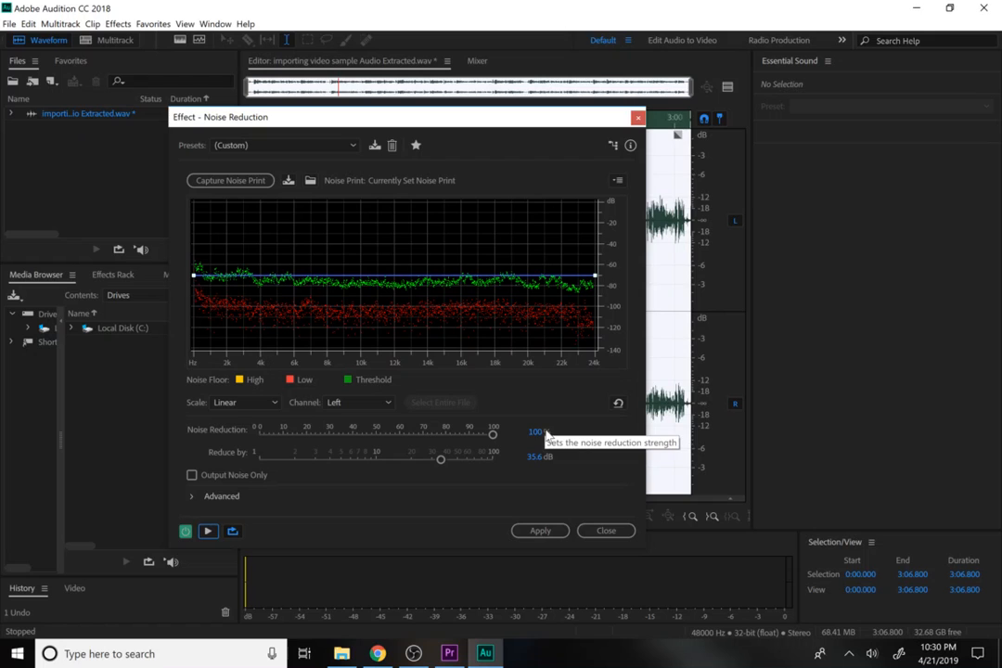
{"action": "left_click", "coordinate": [540, 531]}
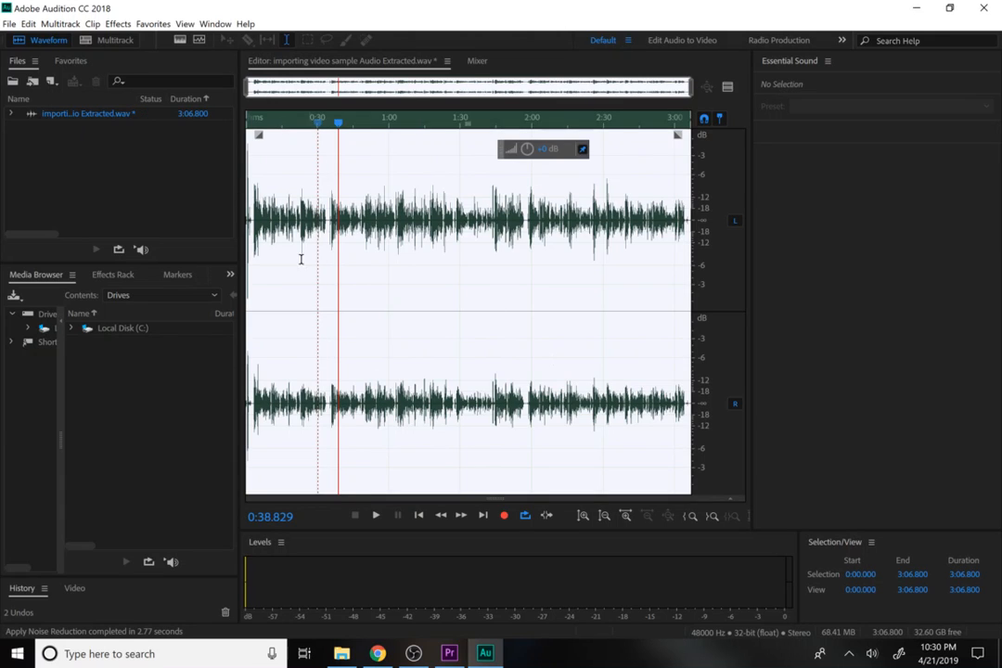
- Play the processed audio from the start of the file to about 0:02.5 to check the remaining noise
{"action": "left_click", "coordinate": [252, 225]}
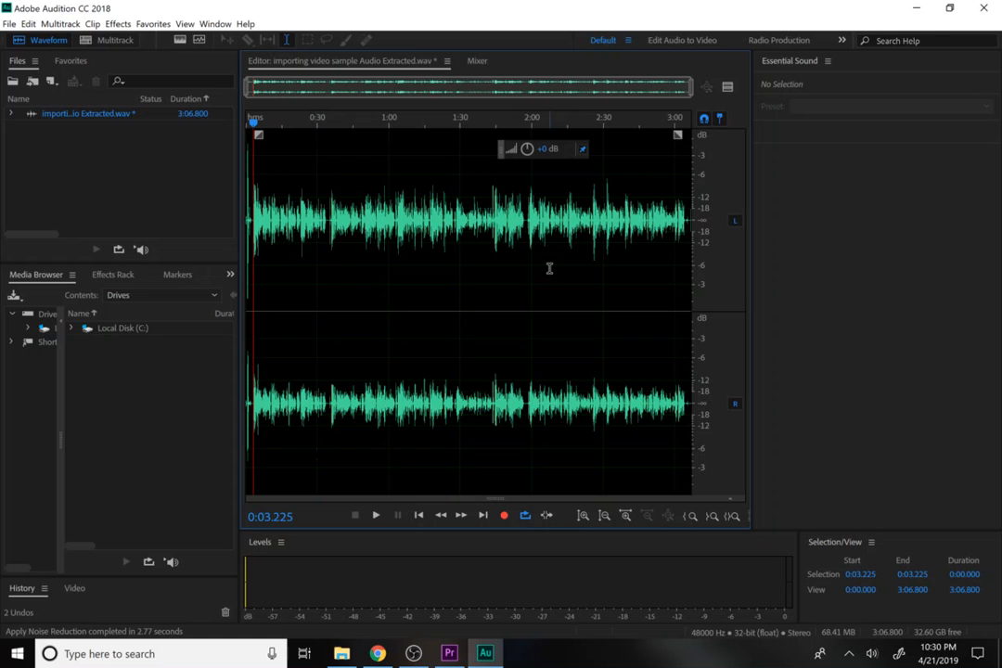
{"action": "left_click_drag", "start_coordinate": [689, 86], "coordinate": [496, 89]}
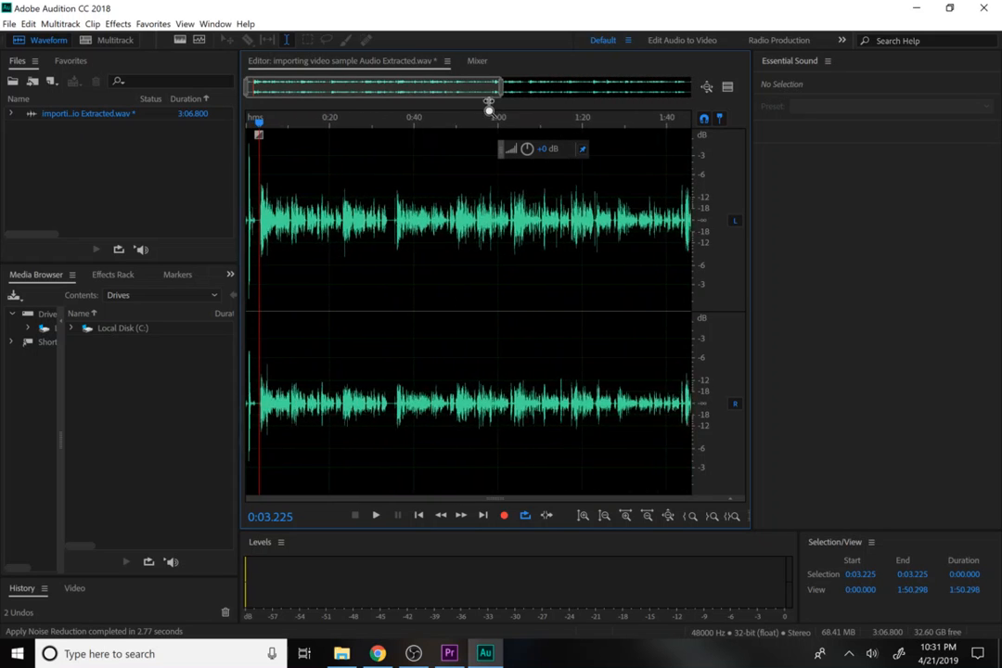
{"action": "left_click", "coordinate": [252, 222]}
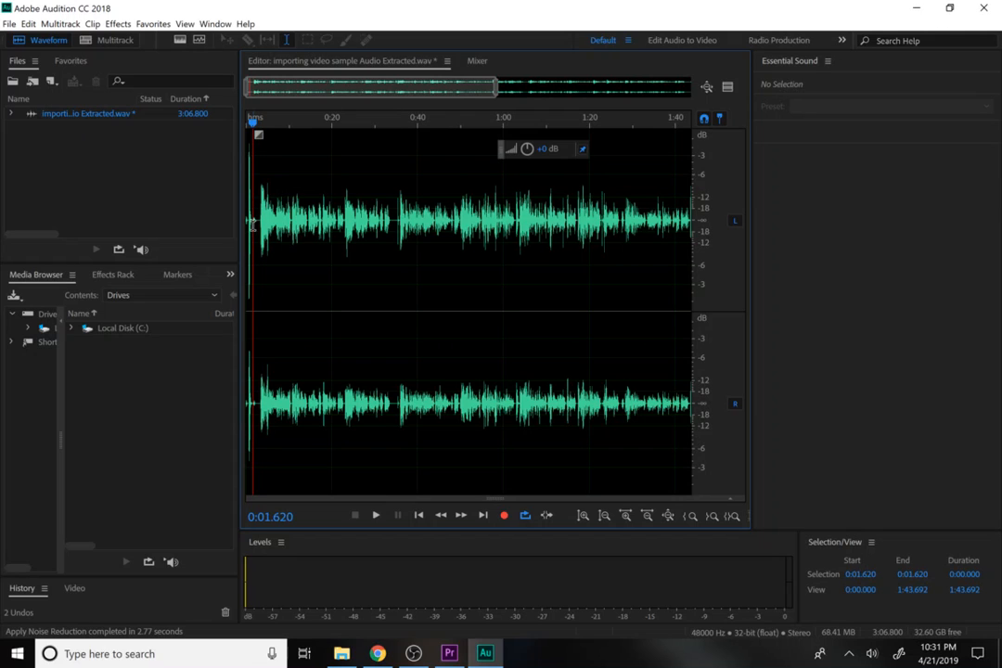
{"action": "left_click", "coordinate": [251, 223]}
{"action": "left_click", "coordinate": [251, 223]}
{"action": "left_click_drag", "start_coordinate": [293, 123], "coordinate": [225, 135]}
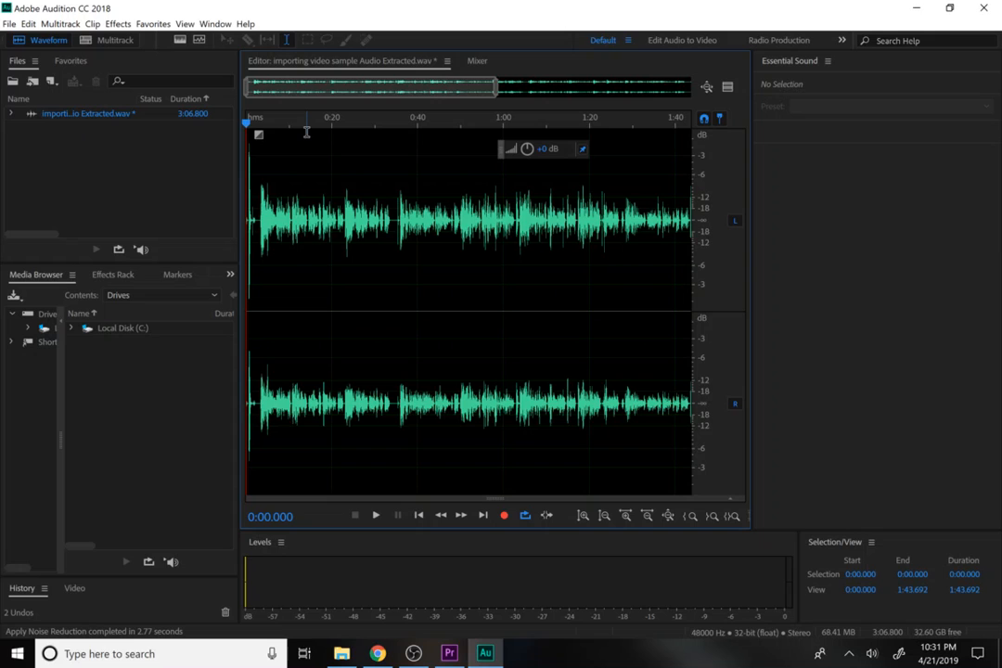
{"action": "key", "text": "space"}
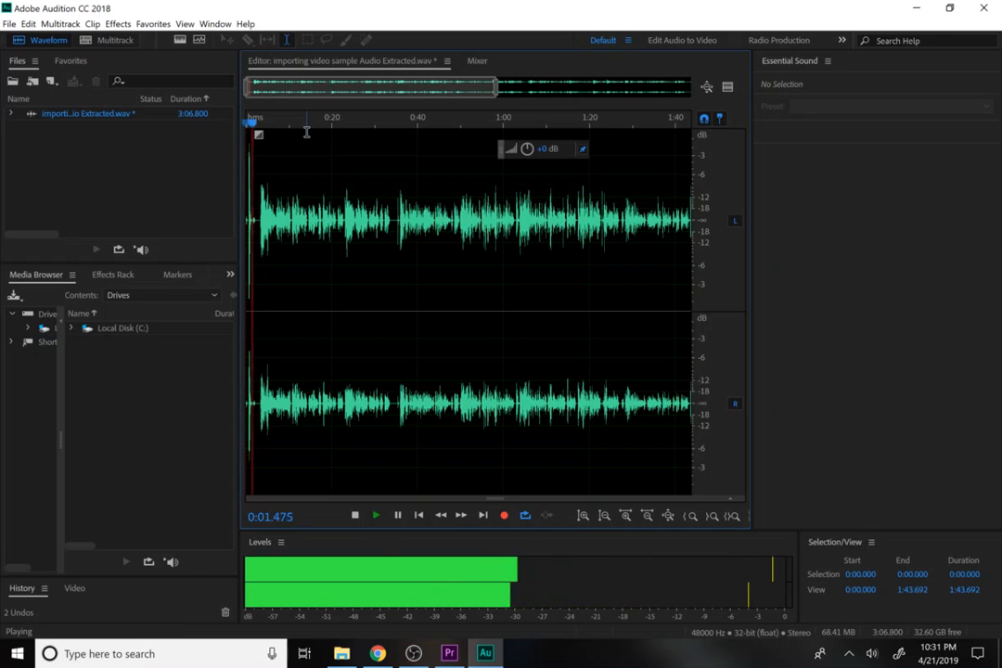
{"action": "key", "text": "space"}
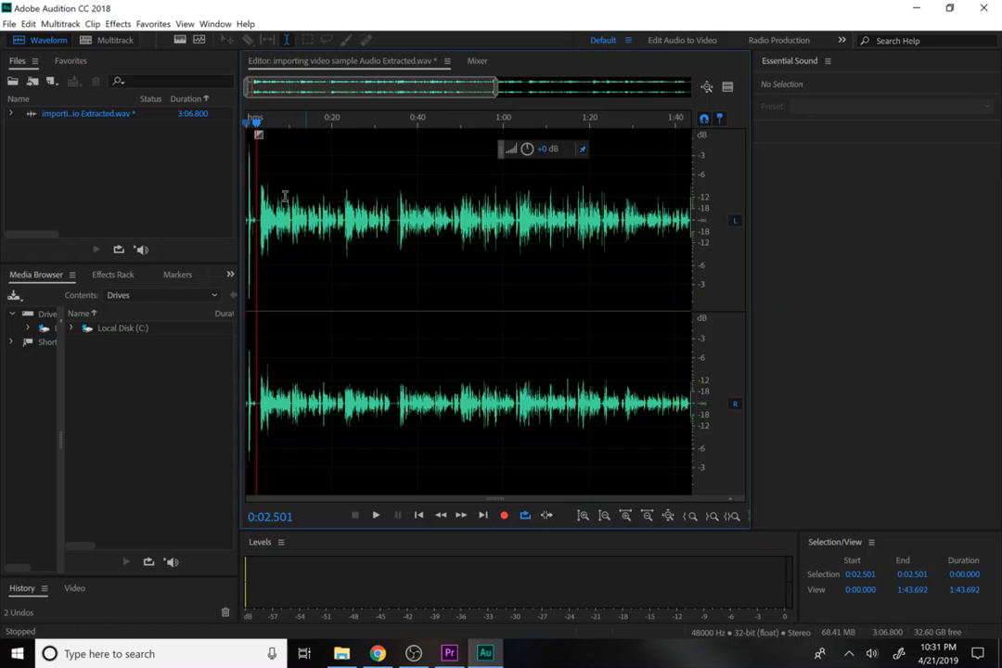
- Silence the noisy opening of the audio from 0:00.000 to 0:02.814 and clear the selection
{"action": "left_click", "coordinate": [259, 221]}
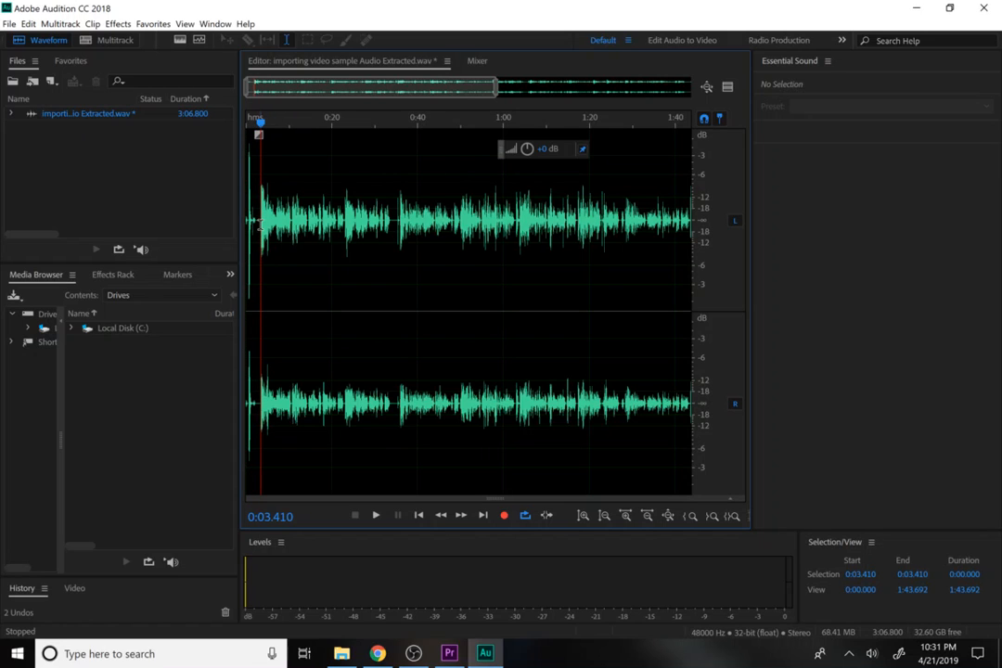
{"action": "left_click", "coordinate": [257, 227]}
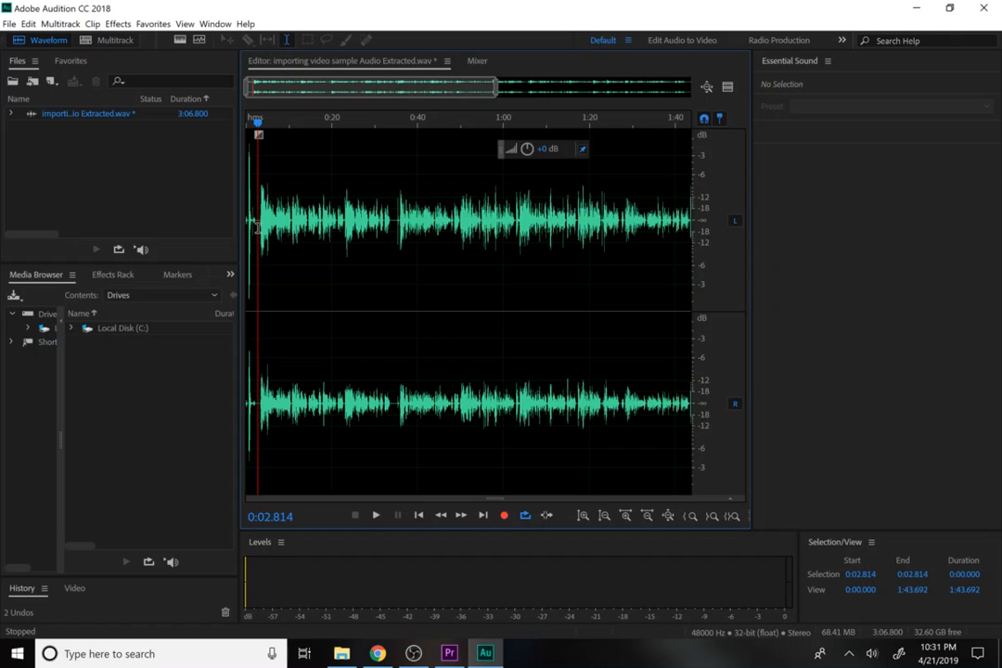
{"action": "left_click_drag", "start_coordinate": [258, 228], "coordinate": [227, 226]}
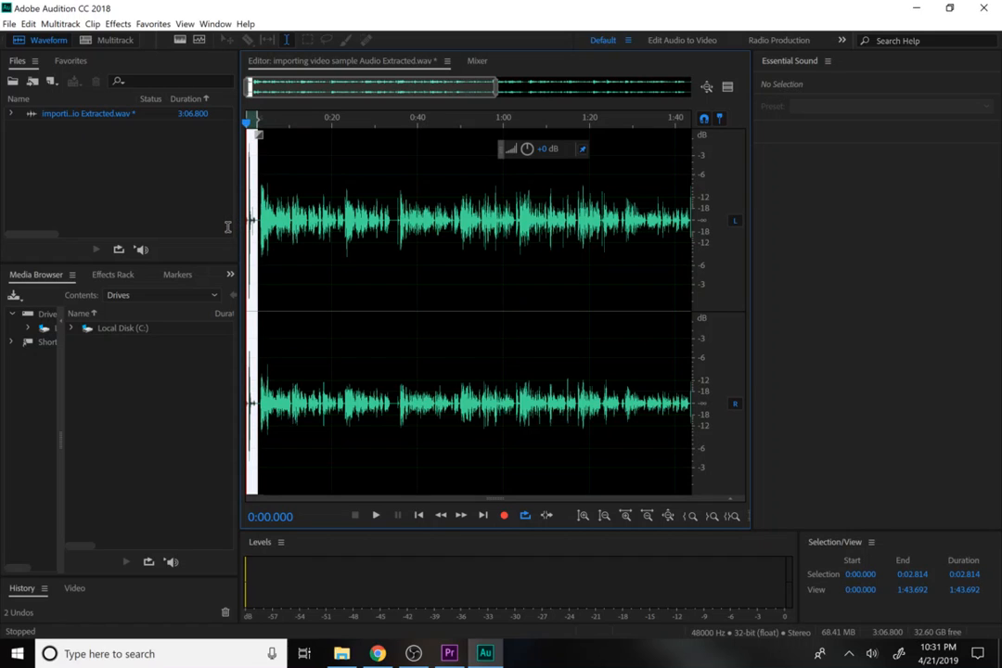
{"action": "left_click", "coordinate": [119, 24]}
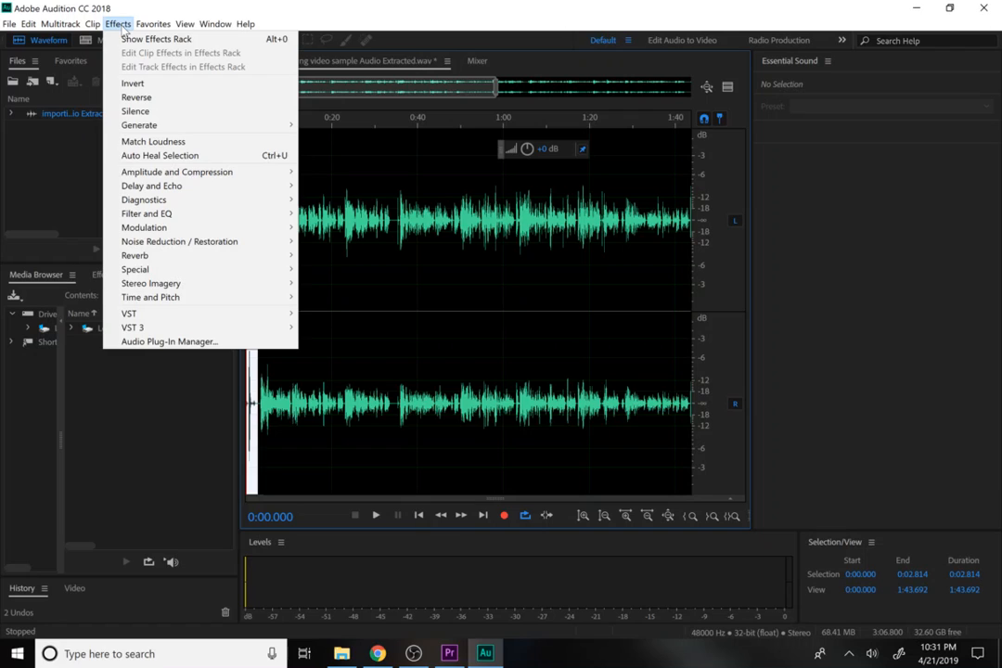
{"action": "left_click", "coordinate": [139, 110]}
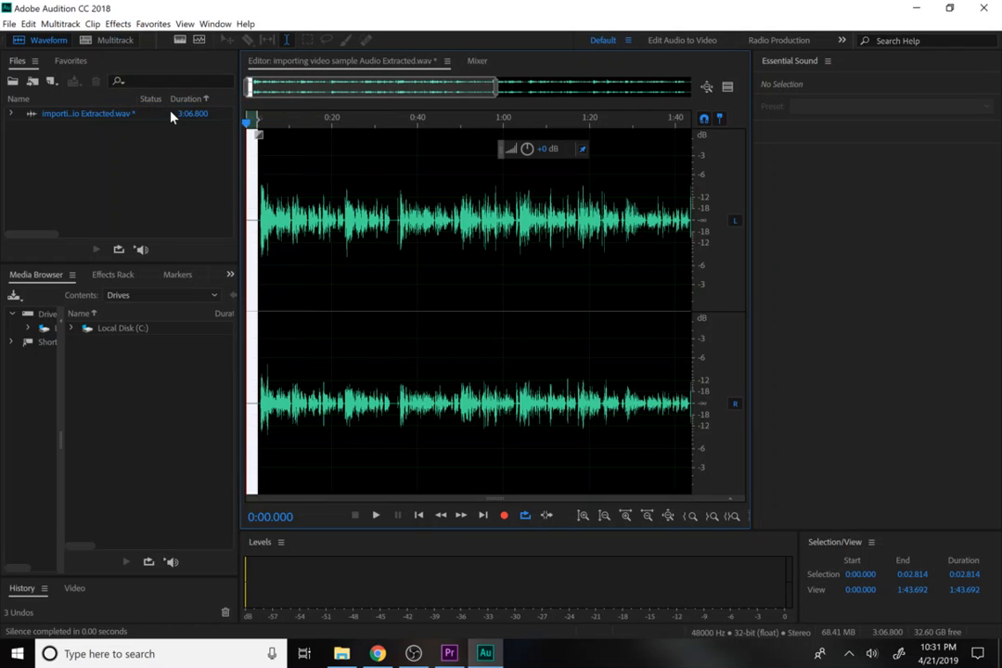
{"action": "key", "text": "ctrl+shift+a"}
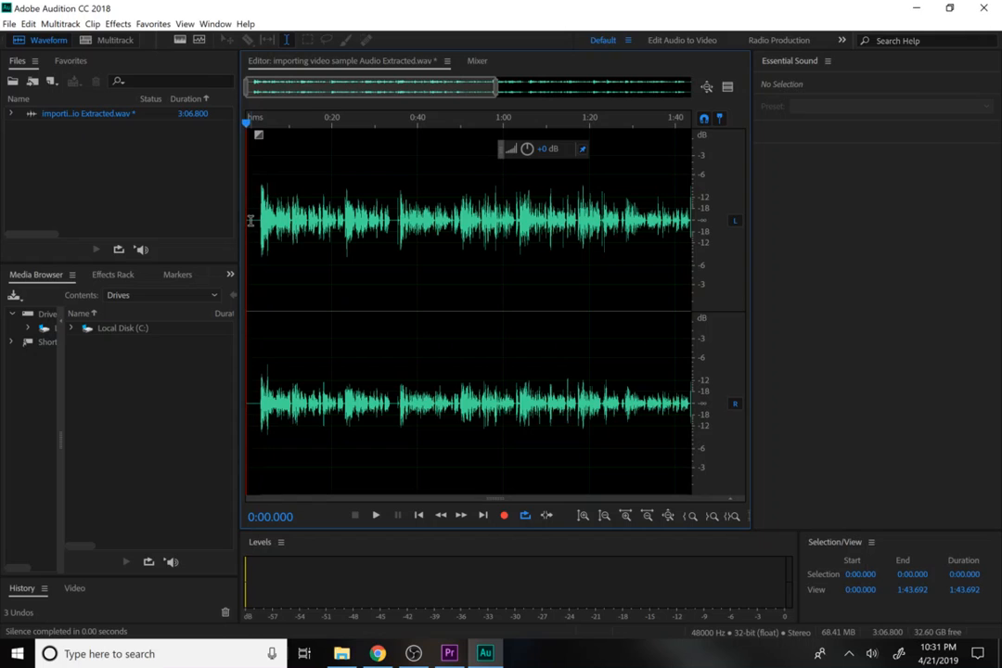
- Undo the silencing of the opening and apply the Silence effect again to the same section
{"action": "key", "text": "ctrl+z"}
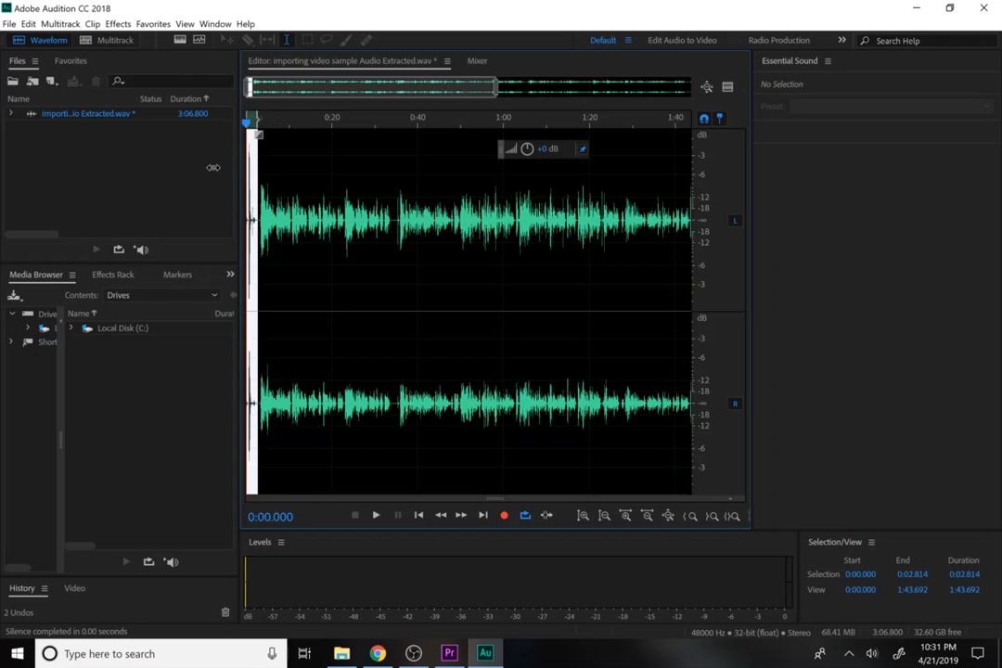
{"action": "left_click", "coordinate": [118, 23]}
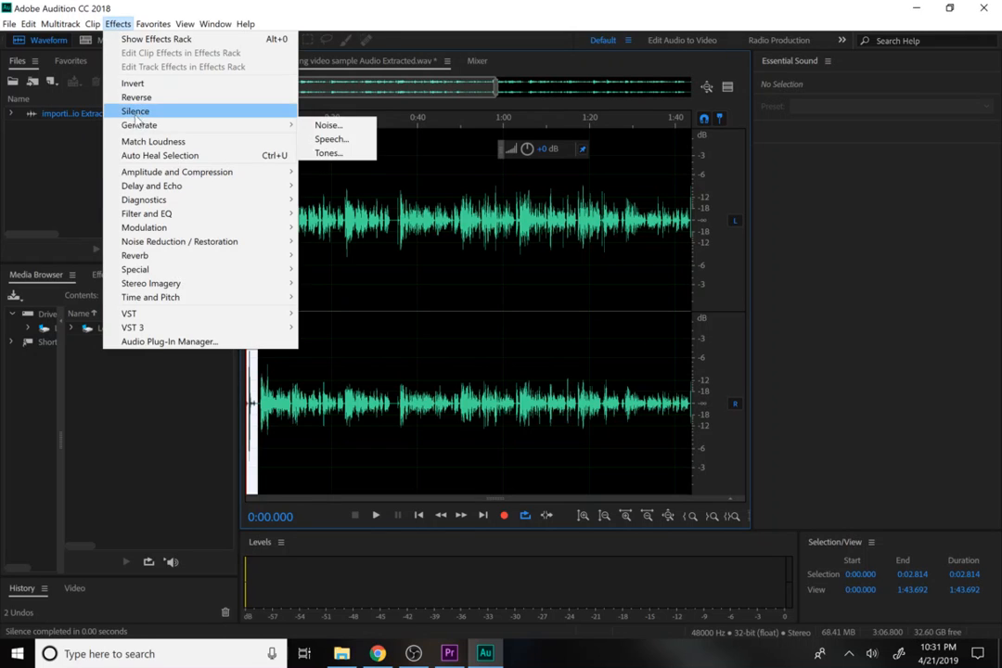
{"action": "left_click", "coordinate": [135, 110]}
{"action": "left_click", "coordinate": [252, 218]}
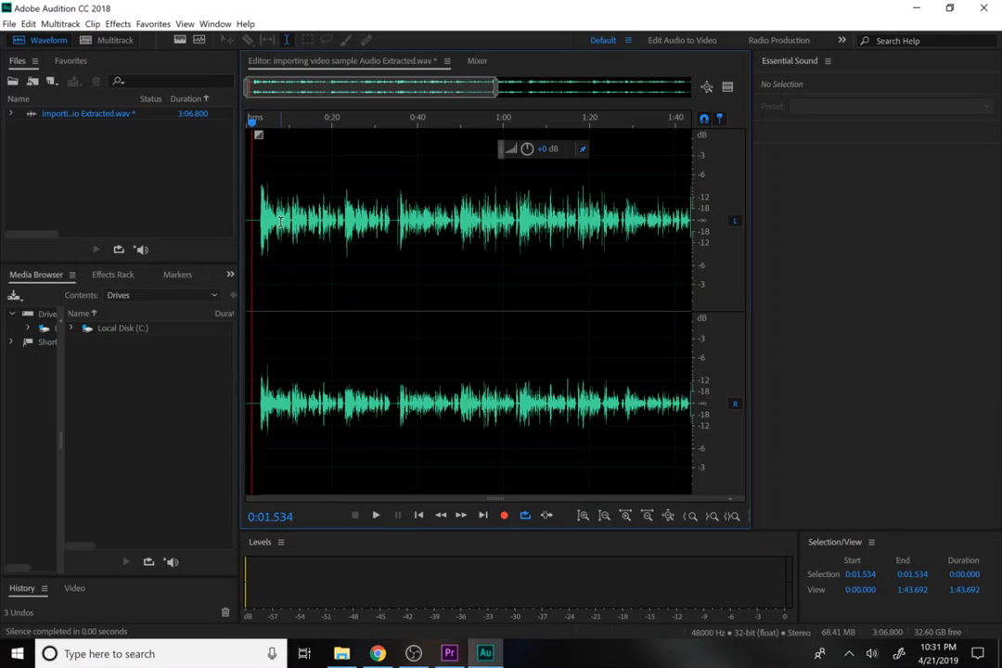
- Try silencing the section of speech from 0:08.100 to 0:13.984
{"action": "left_click_drag", "start_coordinate": [284, 221], "coordinate": [307, 221]}
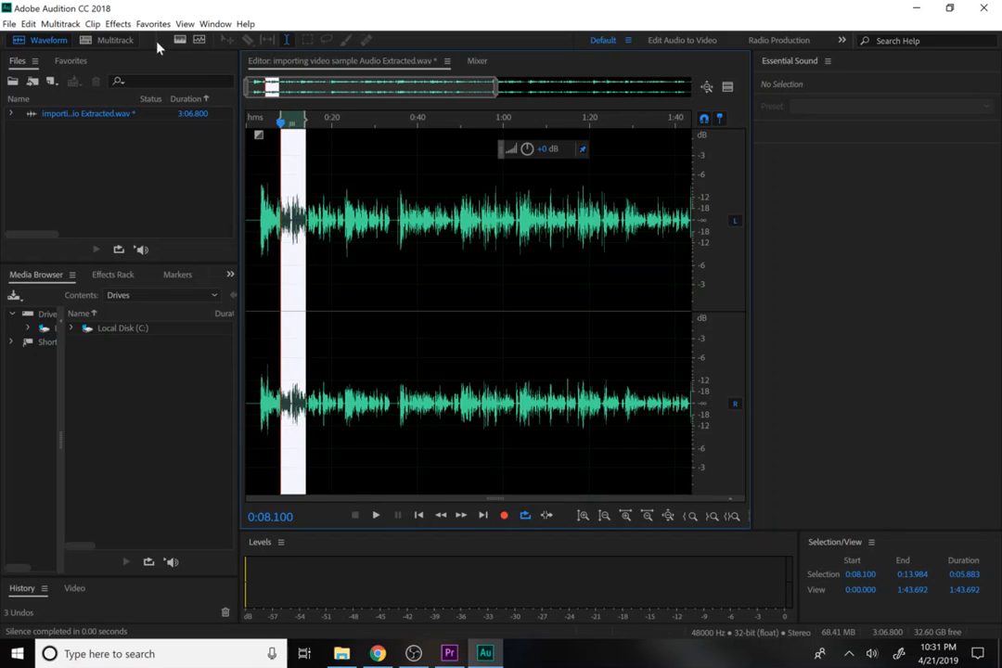
{"action": "left_click", "coordinate": [118, 23]}
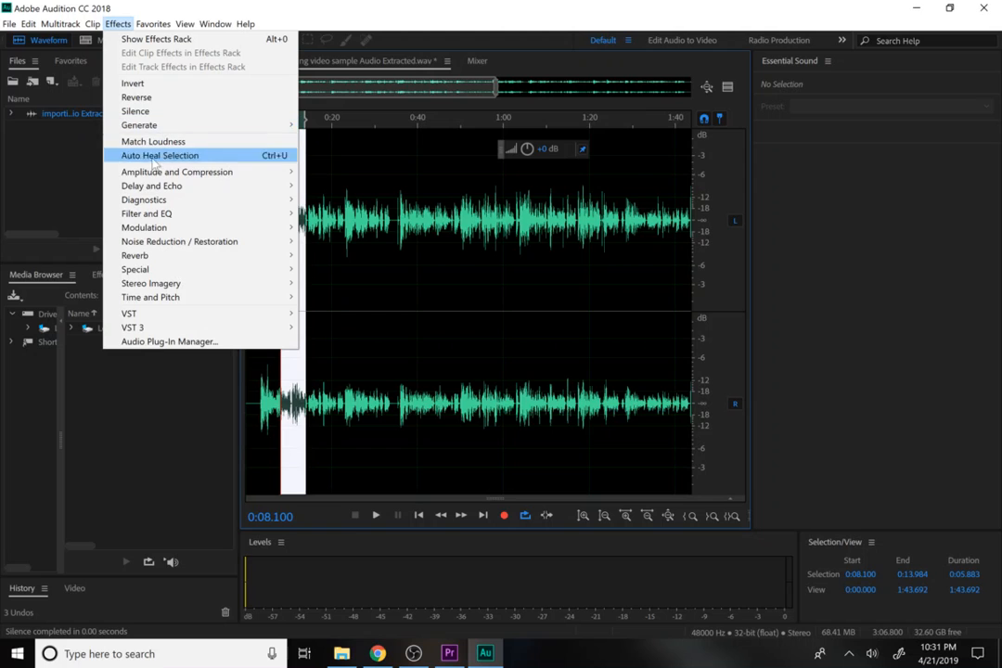
{"action": "left_click", "coordinate": [135, 110]}
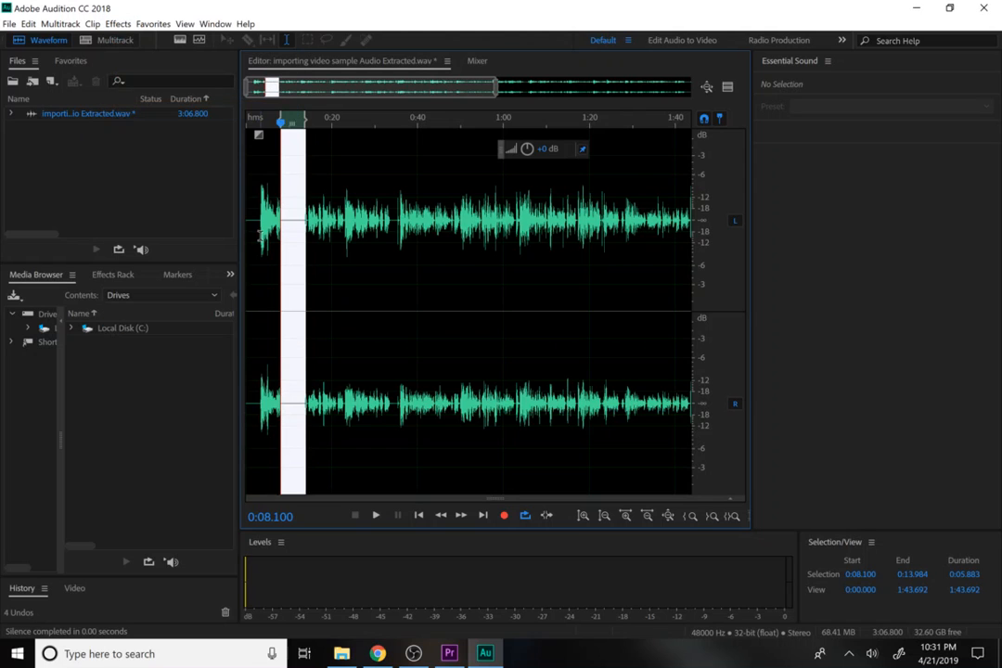
- Play the audio from 0:02.643 into the silenced gap, and undo the last silence
{"action": "left_click", "coordinate": [260, 230]}
{"action": "key", "text": "space"}
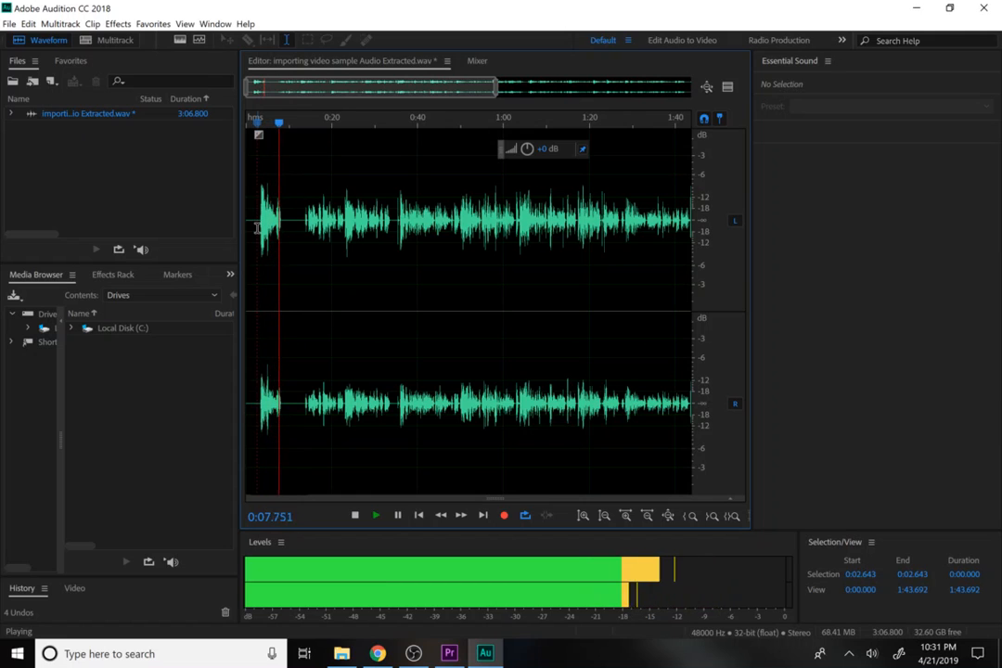
{"action": "key", "text": "space"}
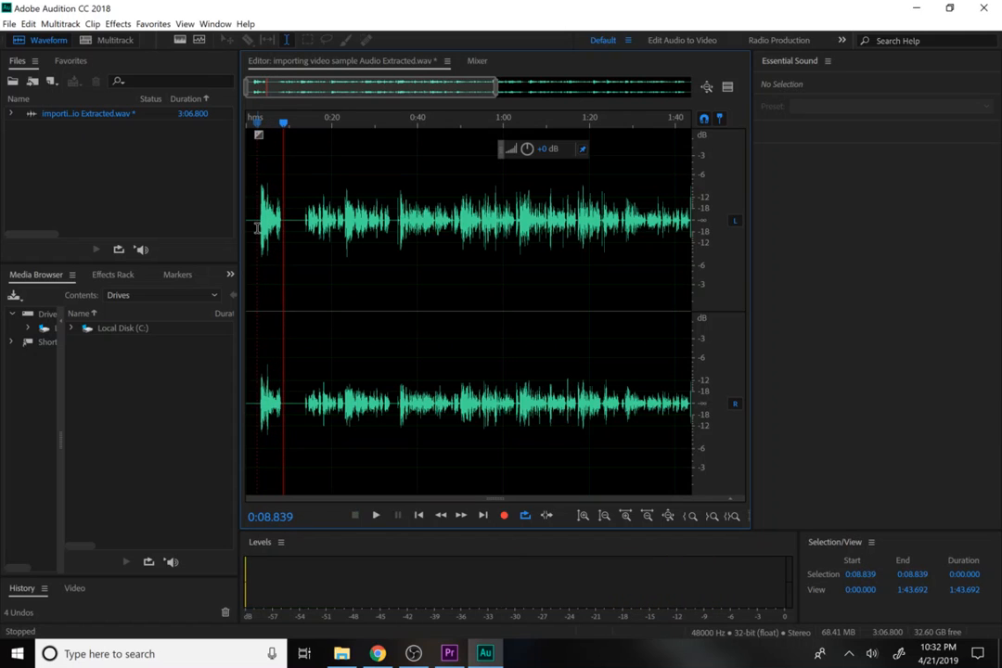
{"action": "key", "text": "ctrl+z"}
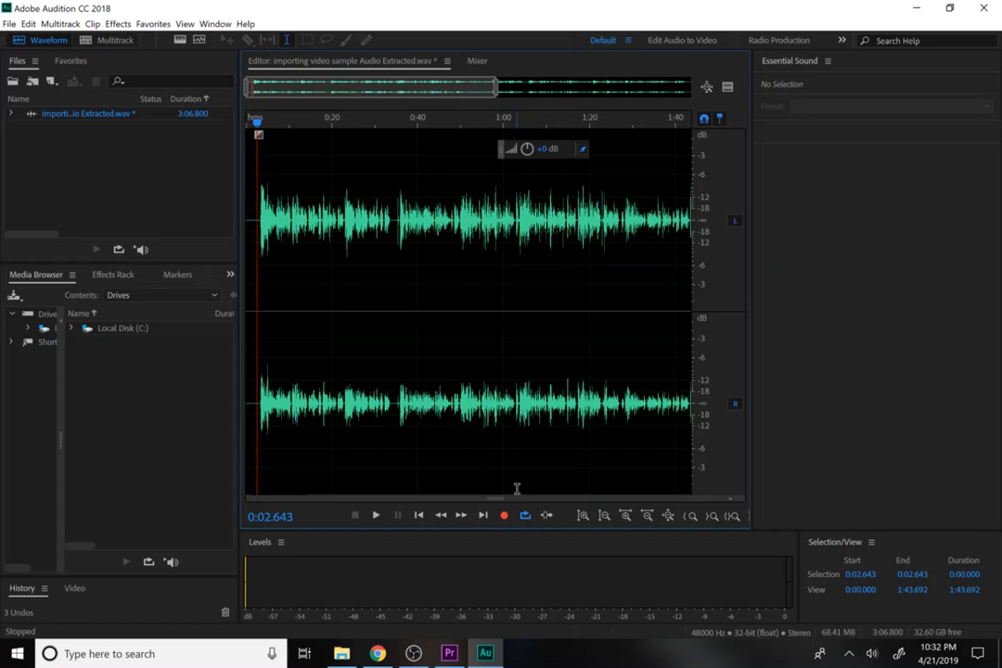
- Show the first two minutes of the waveform and play the audio from about 0:02.6 to 0:06.5
{"action": "left_click_drag", "start_coordinate": [495, 86], "coordinate": [533, 92]}
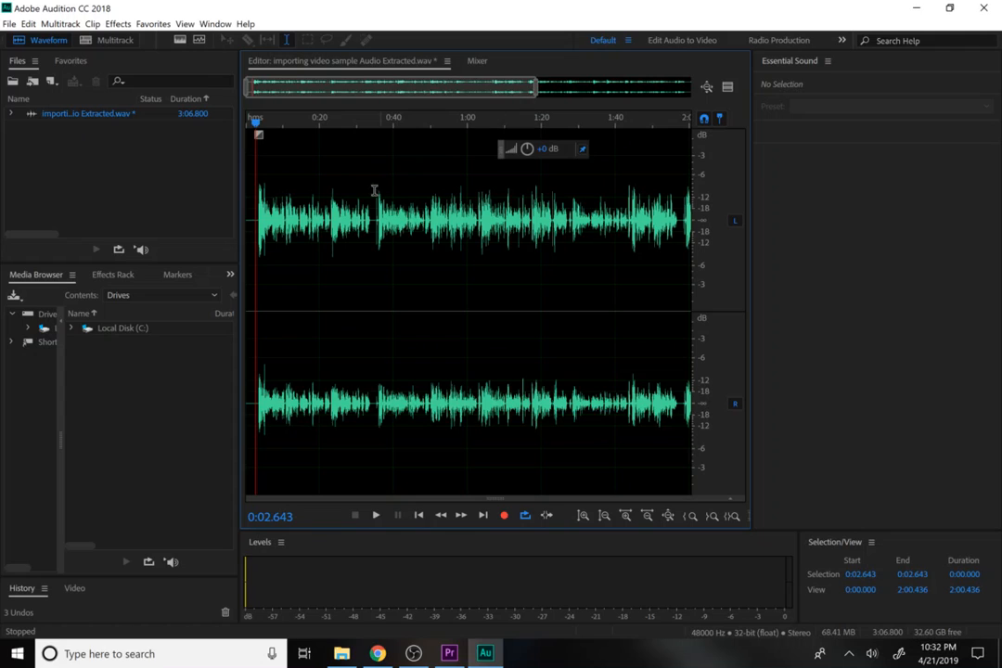
{"action": "left_click", "coordinate": [350, 221]}
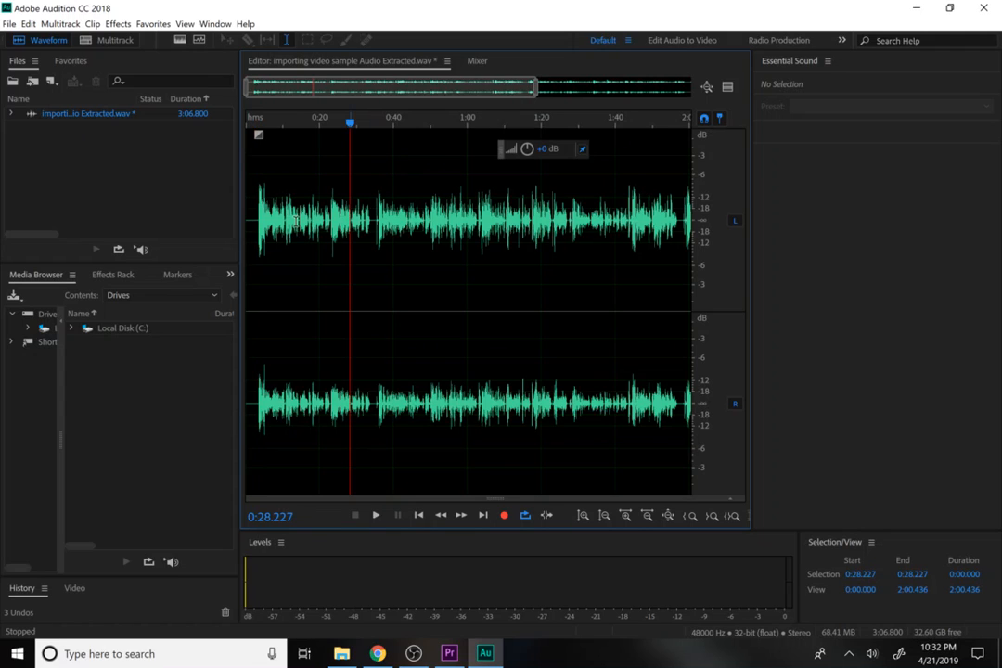
{"action": "left_click", "coordinate": [266, 218]}
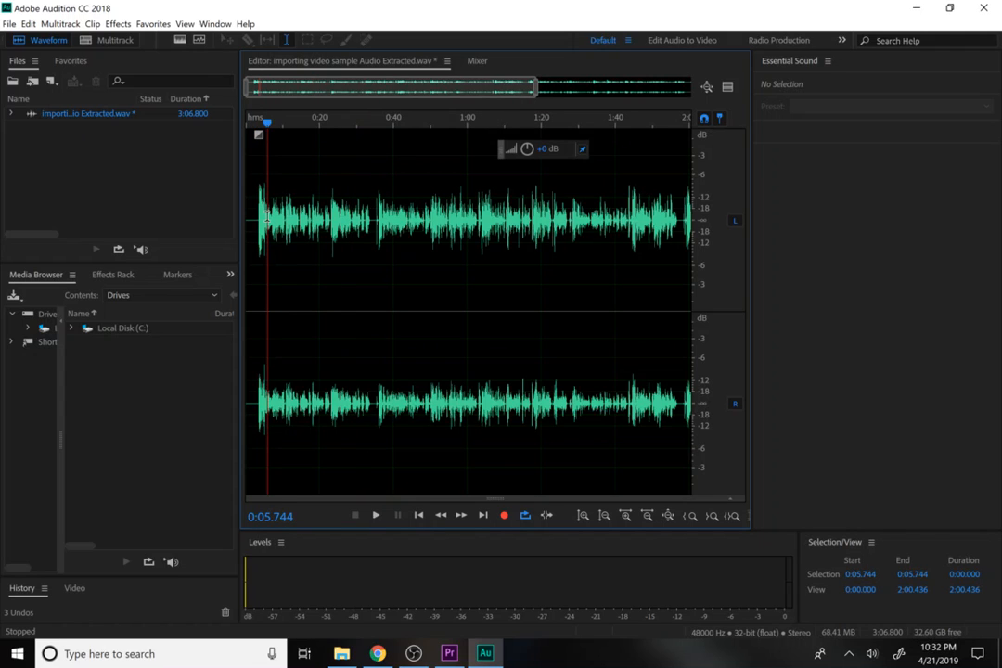
{"action": "left_click", "coordinate": [256, 222]}
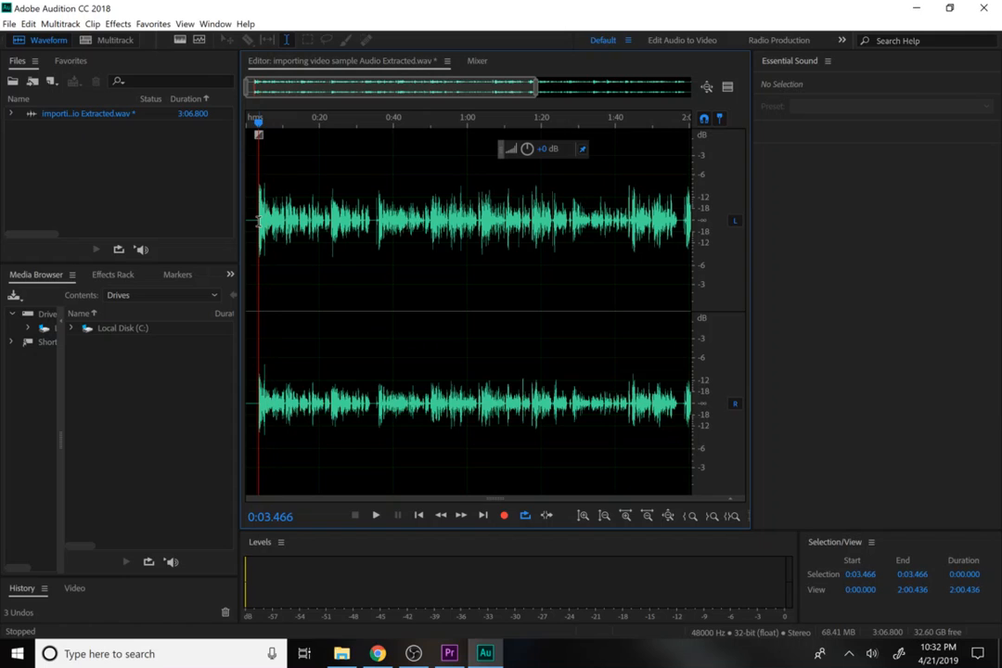
{"action": "left_click", "coordinate": [254, 223]}
{"action": "key", "text": "space"}
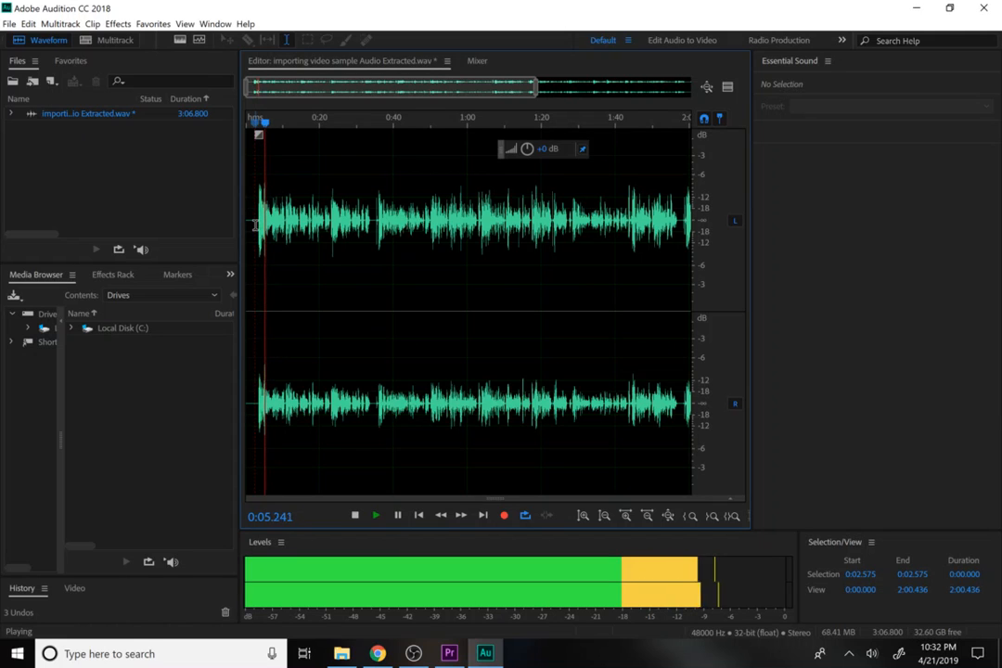
{"action": "key", "text": "space"}
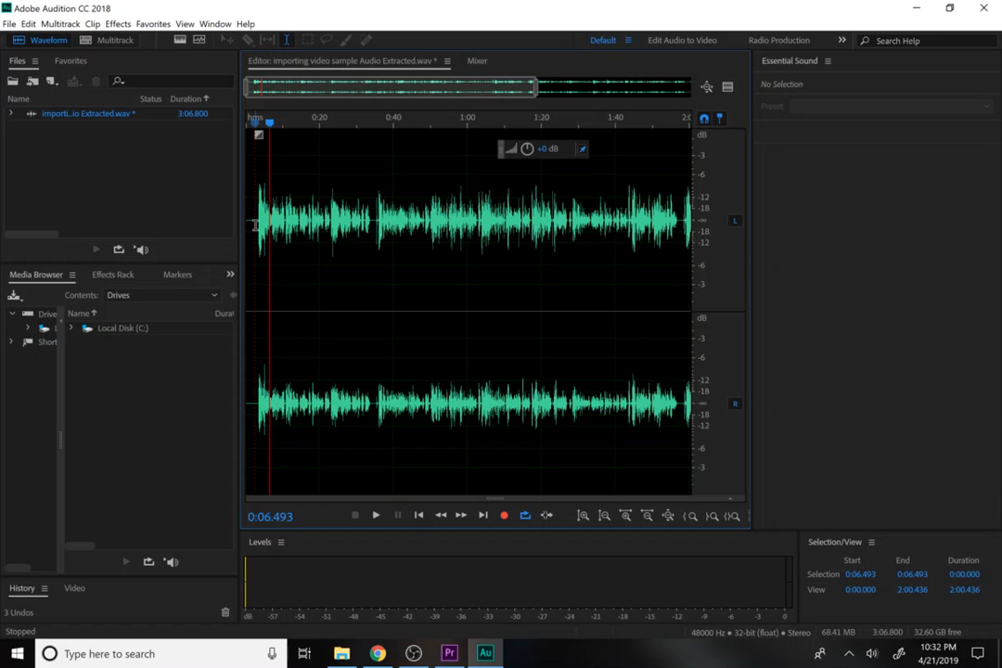
- Select the visible audio and open the Parametric Equalizer for it with the Default preset
{"action": "double_click", "coordinate": [308, 220]}
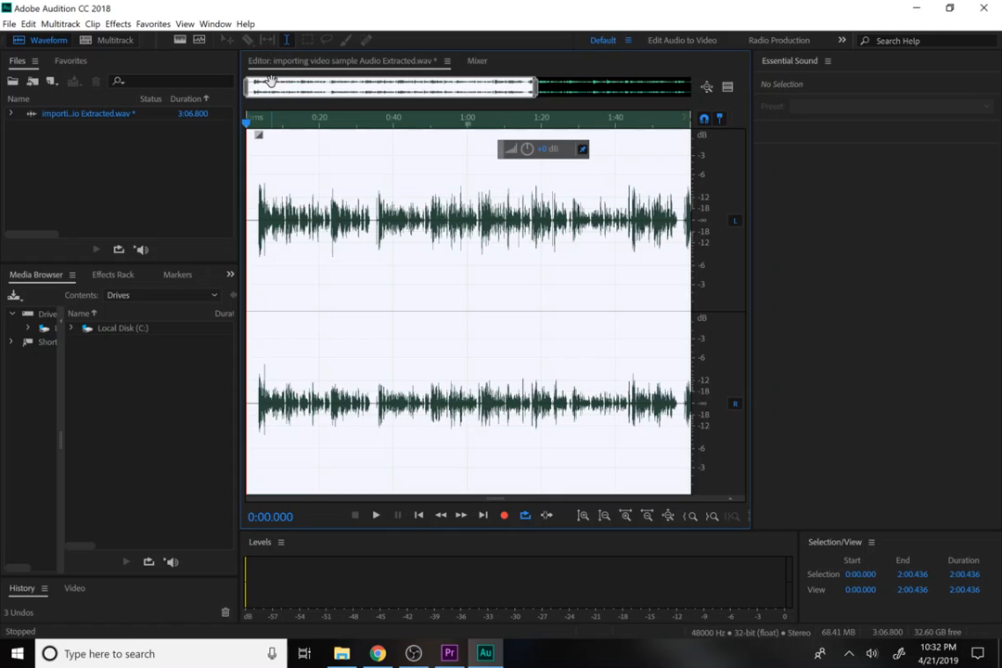
{"action": "left_click", "coordinate": [113, 24]}
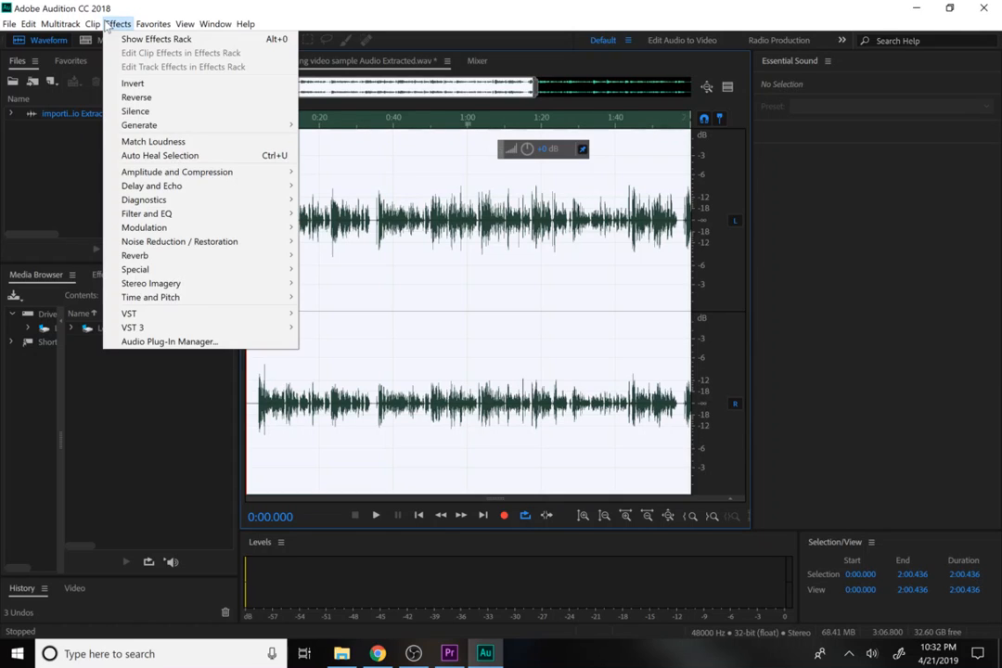
{"action": "mouse_move", "coordinate": [199, 218]}
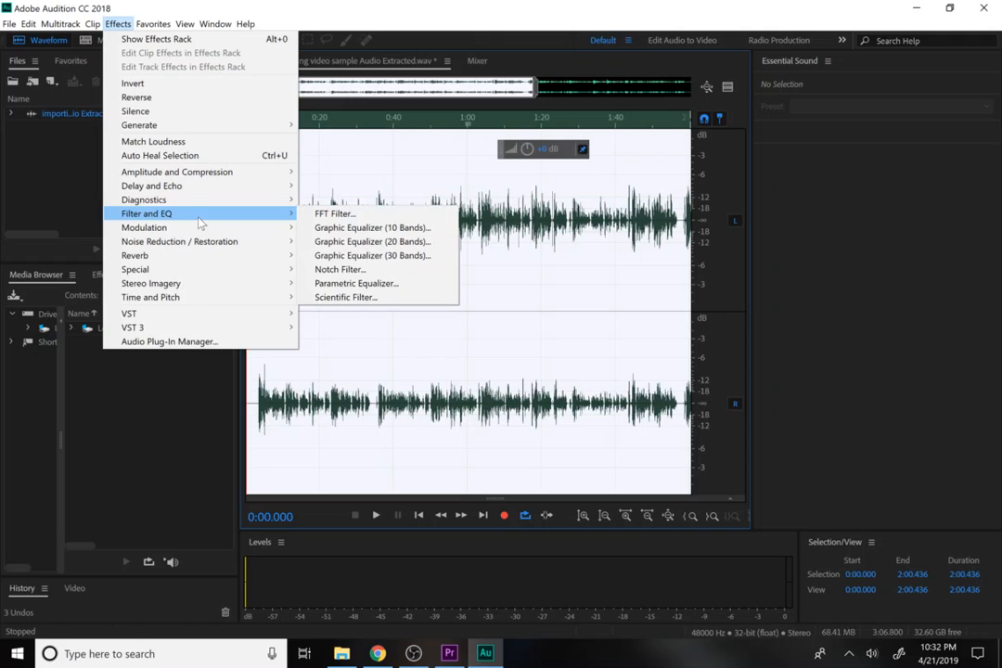
{"action": "left_click", "coordinate": [355, 283]}
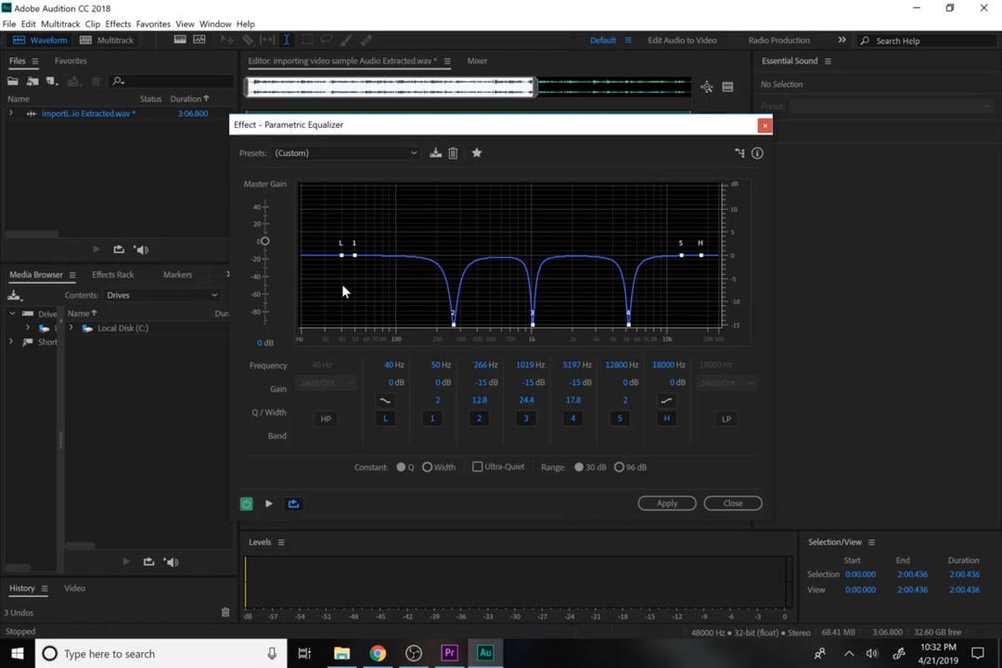
{"action": "left_click", "coordinate": [357, 156]}
{"action": "left_click", "coordinate": [351, 171]}
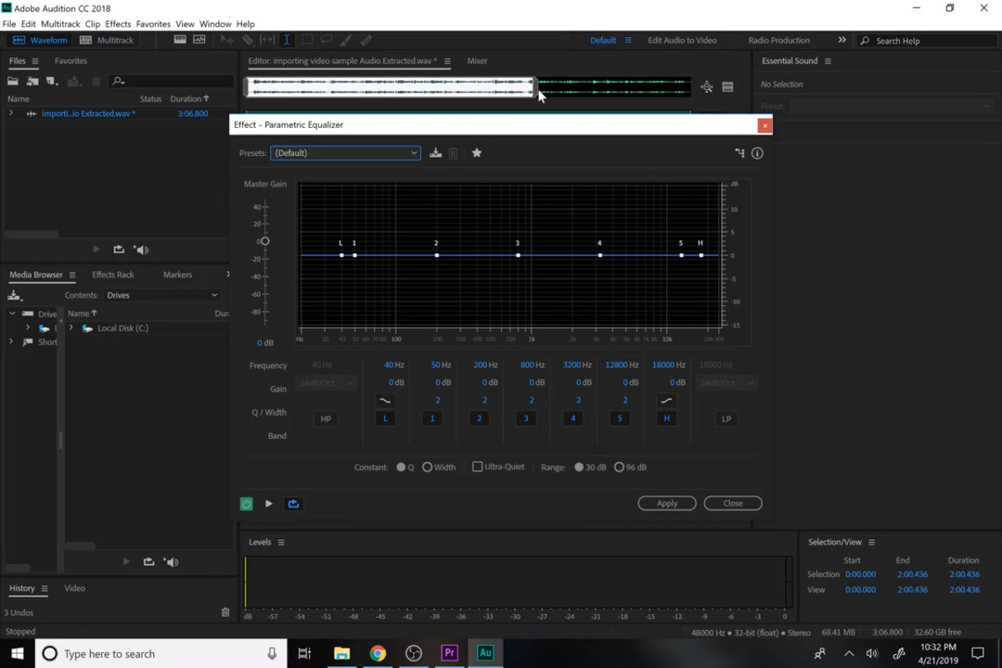
- Extend the view and selection to the whole 3:06.800 file, and move the equalizer window off the waveform
{"action": "left_click_drag", "start_coordinate": [533, 92], "coordinate": [691, 86]}
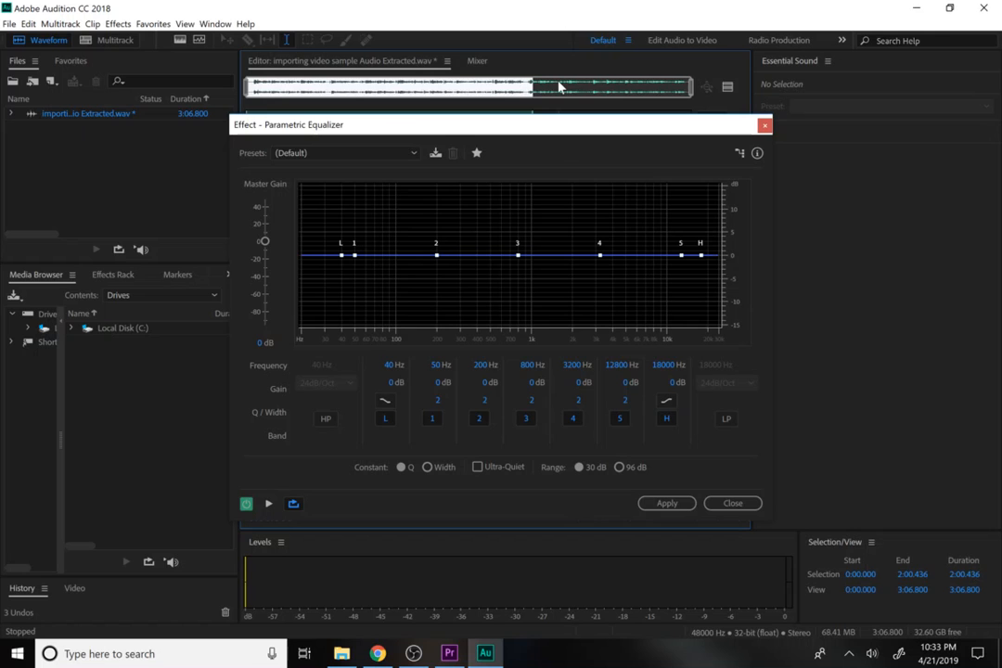
{"action": "left_click", "coordinate": [568, 167]}
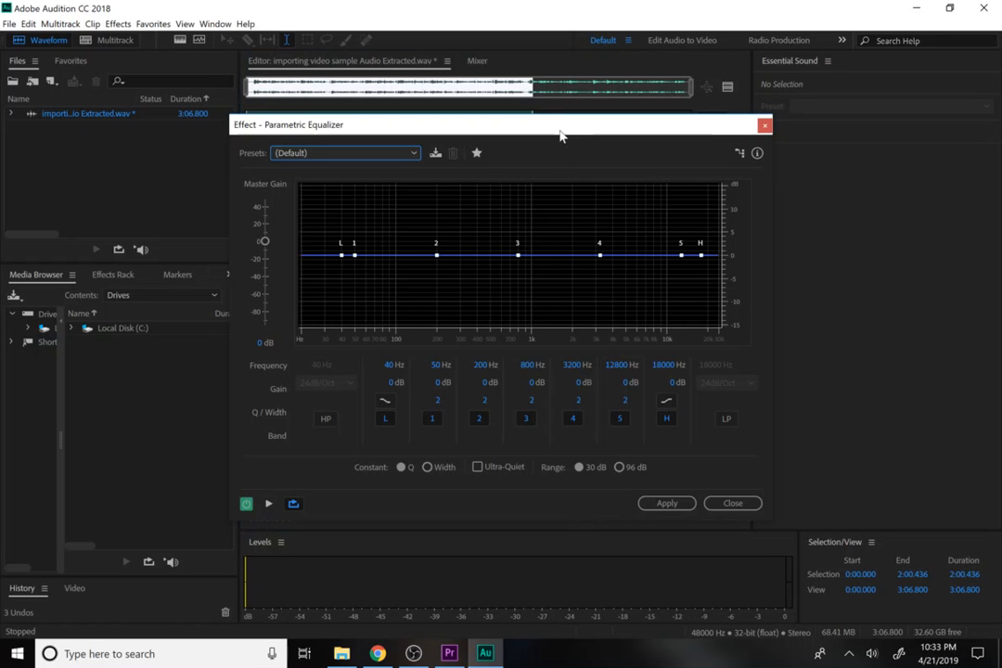
{"action": "left_click_drag", "start_coordinate": [560, 135], "coordinate": [502, 80]}
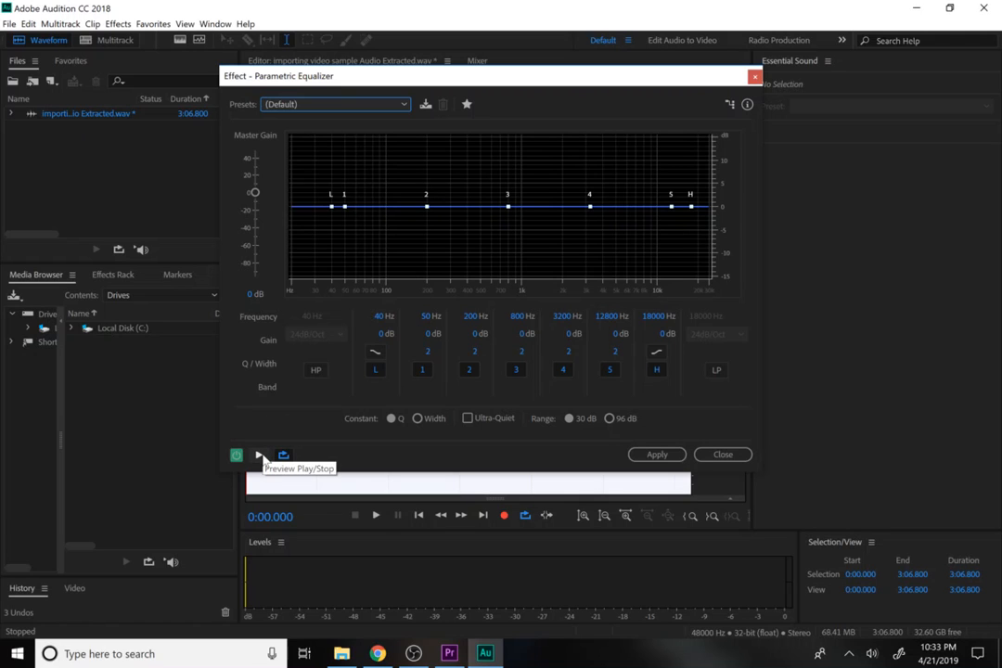
- Lower equalizer band 1 to -0.2 dB at 50 Hz and boost band 2 to 15 dB at 215 Hz
{"action": "left_click", "coordinate": [428, 208]}
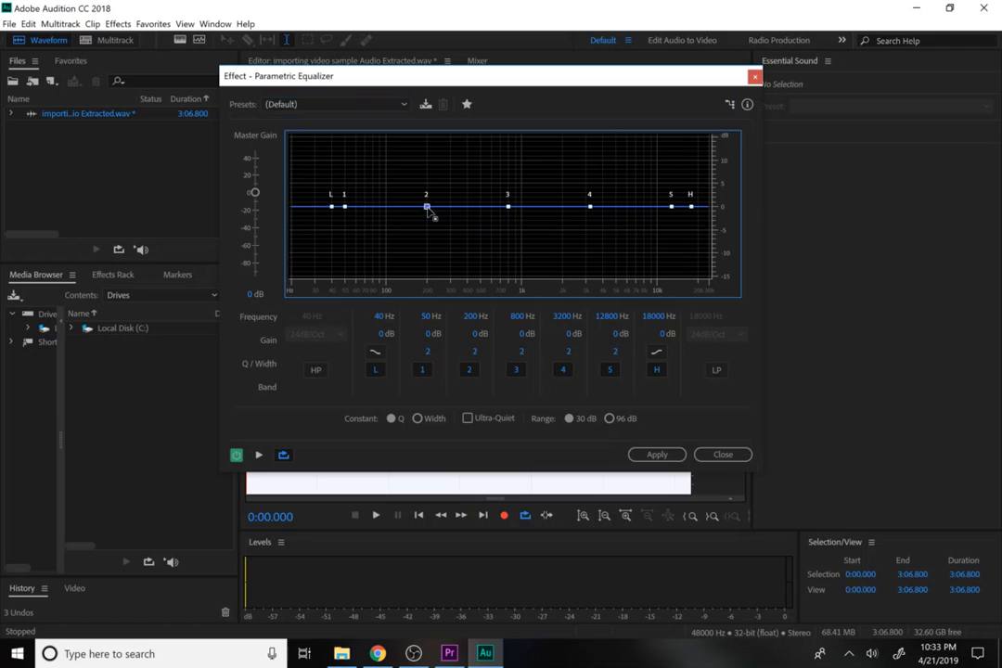
{"action": "left_click_drag", "start_coordinate": [428, 208], "coordinate": [428, 210]}
{"action": "left_click_drag", "start_coordinate": [345, 206], "coordinate": [345, 207]}
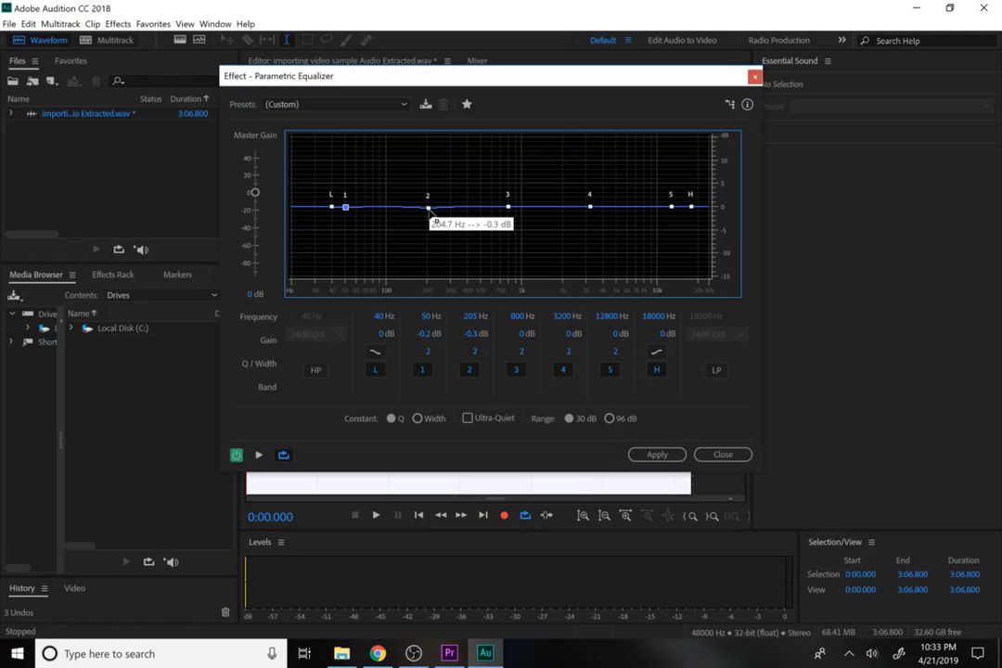
{"action": "left_click_drag", "start_coordinate": [429, 208], "coordinate": [431, 127]}
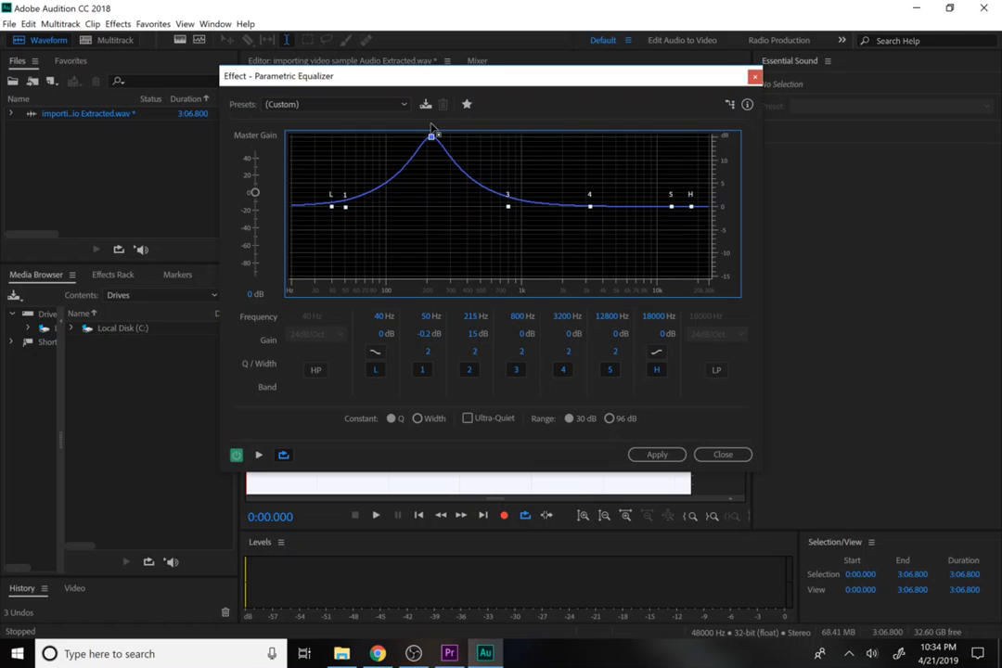
- Switch equalizer band 2 off and on again, and narrow its peak to a Q of 14.1
{"action": "left_click", "coordinate": [470, 370]}
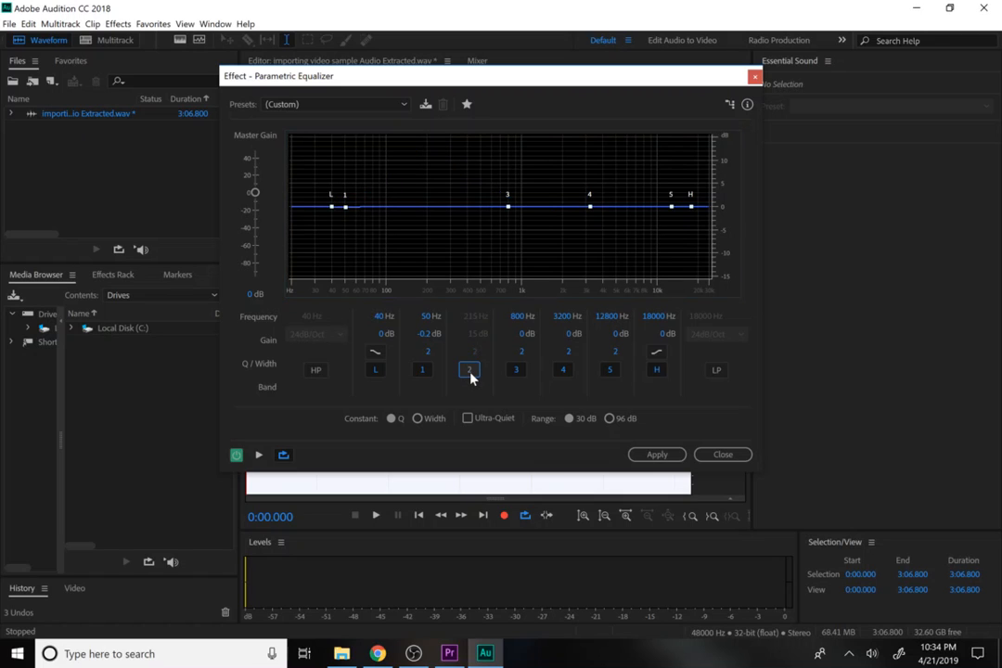
{"action": "left_click", "coordinate": [469, 370]}
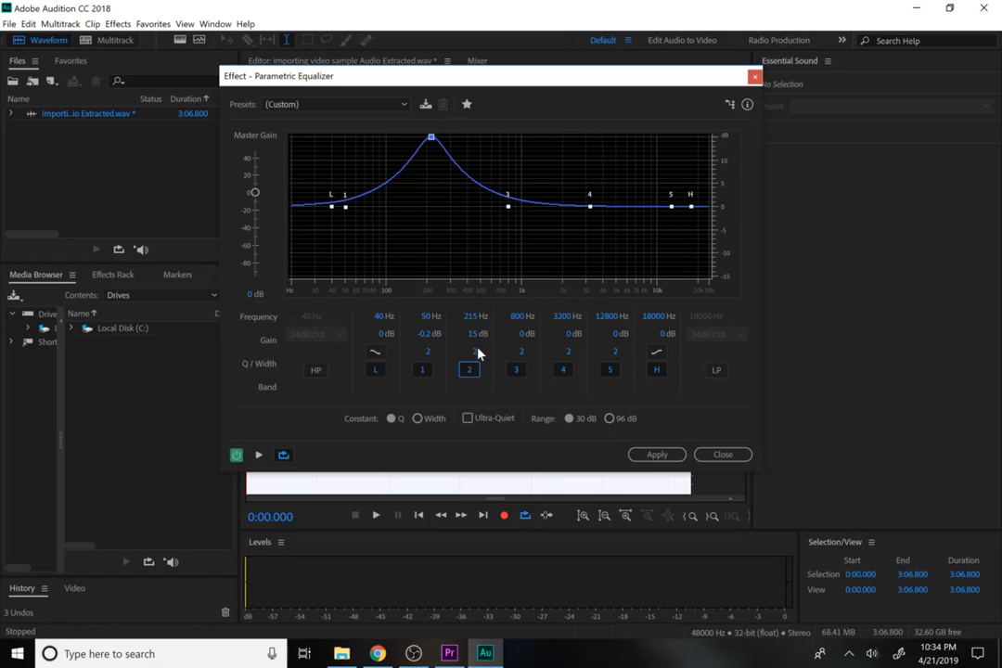
{"action": "left_click_drag", "start_coordinate": [471, 351], "coordinate": [592, 379]}
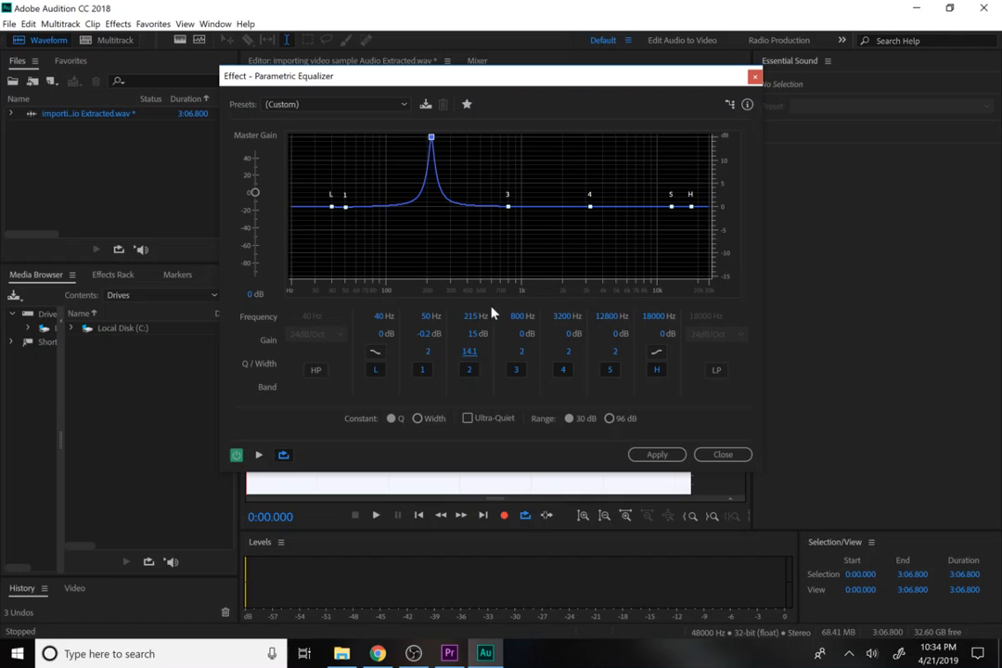
- Preview the audio through the equalizer while sweeping the 15 dB boost of band 2 up to 922 Hz, and stop playback
{"action": "left_click", "coordinate": [259, 455]}
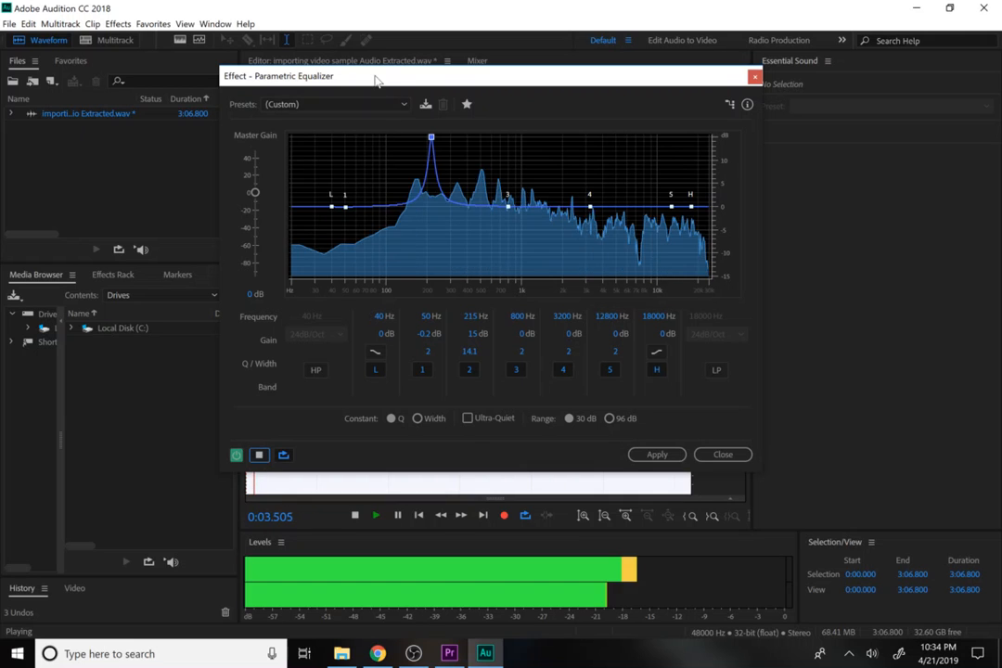
{"action": "left_click_drag", "start_coordinate": [378, 82], "coordinate": [428, 122]}
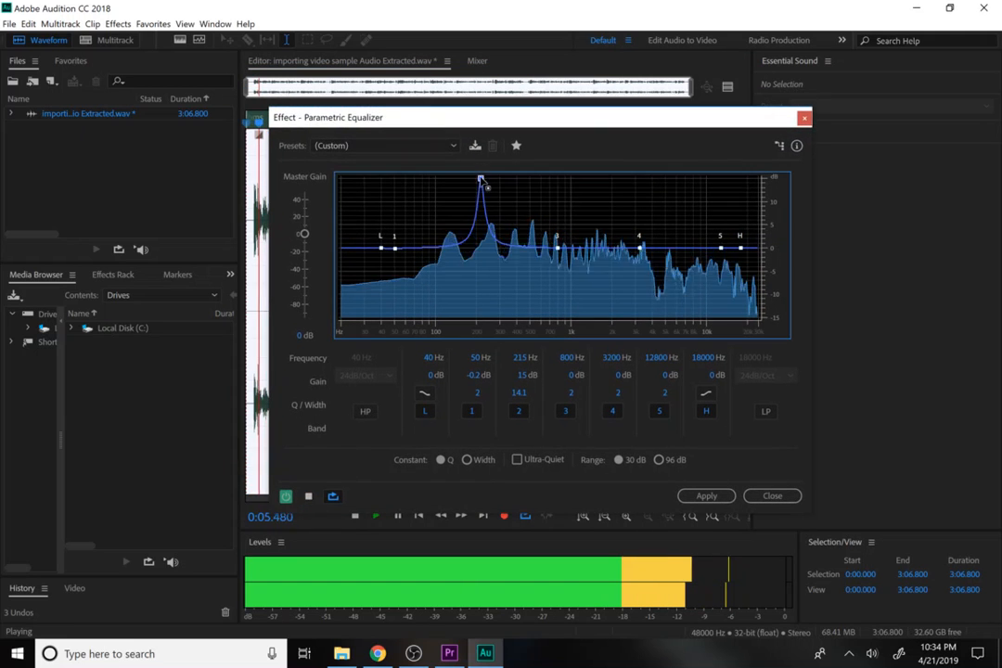
{"action": "left_click_drag", "start_coordinate": [481, 179], "coordinate": [568, 162]}
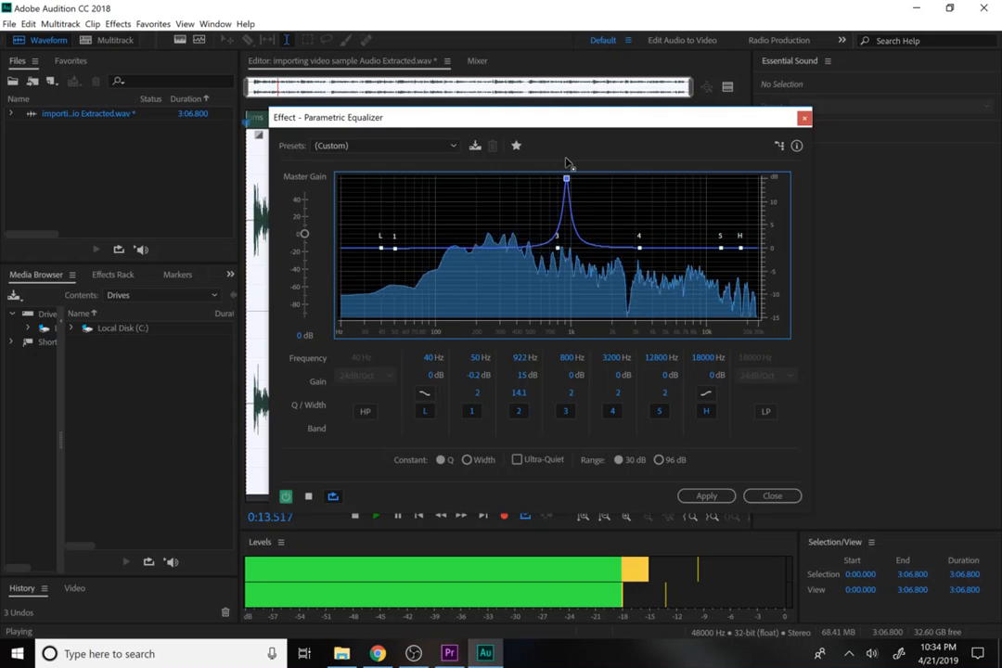
{"action": "left_click", "coordinate": [308, 496]}
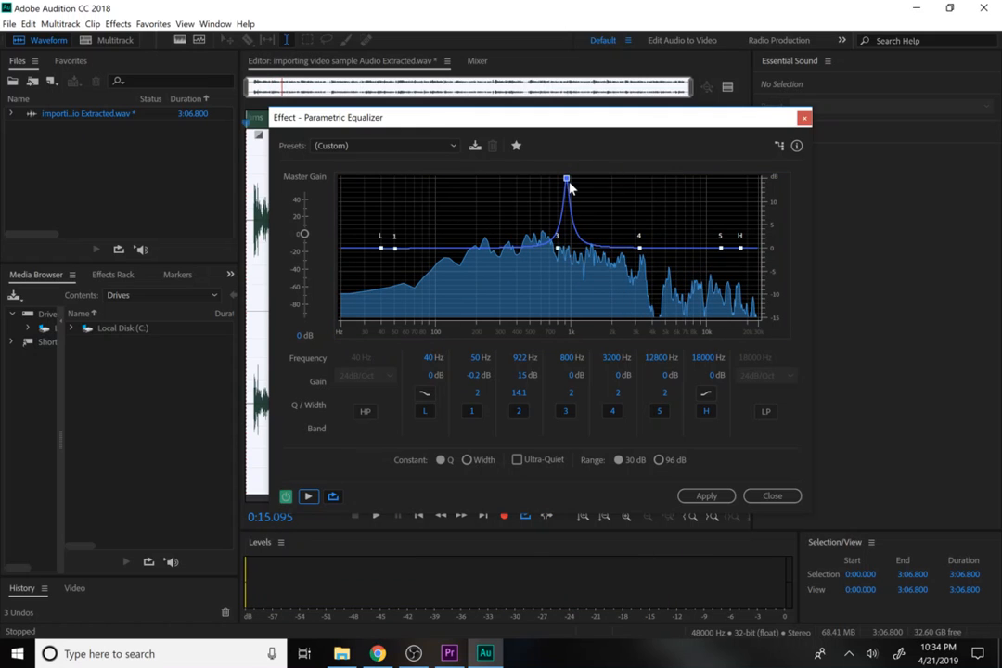
- Preview the audio with the boosted band 2, toggling the equalizer's power state to compare, and stop playback
{"action": "mouse_move", "coordinate": [568, 188]}
{"action": "left_click", "coordinate": [310, 497]}
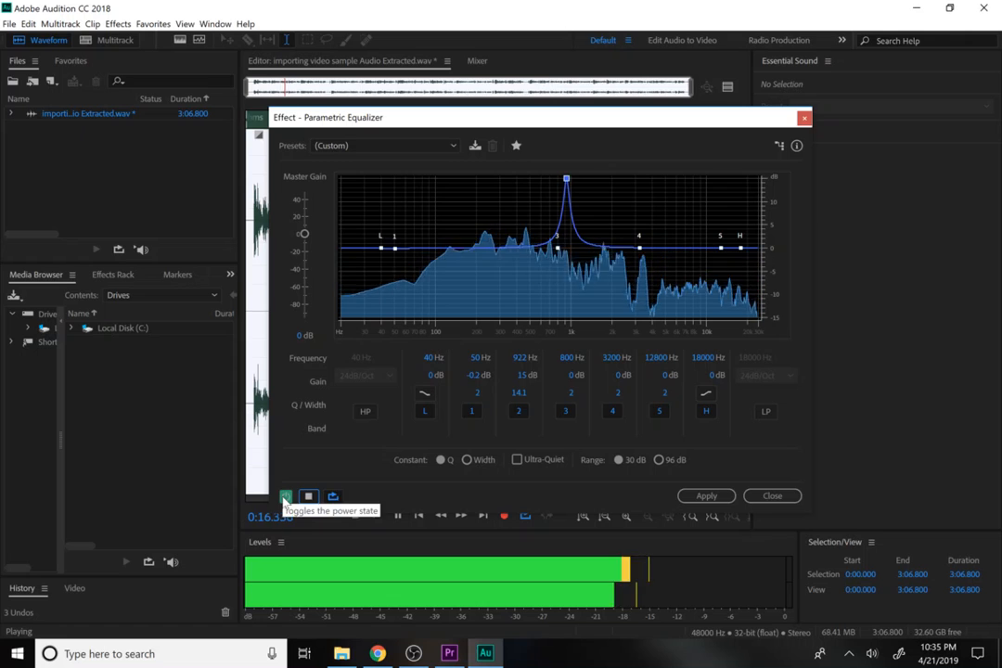
{"action": "left_click", "coordinate": [285, 497]}
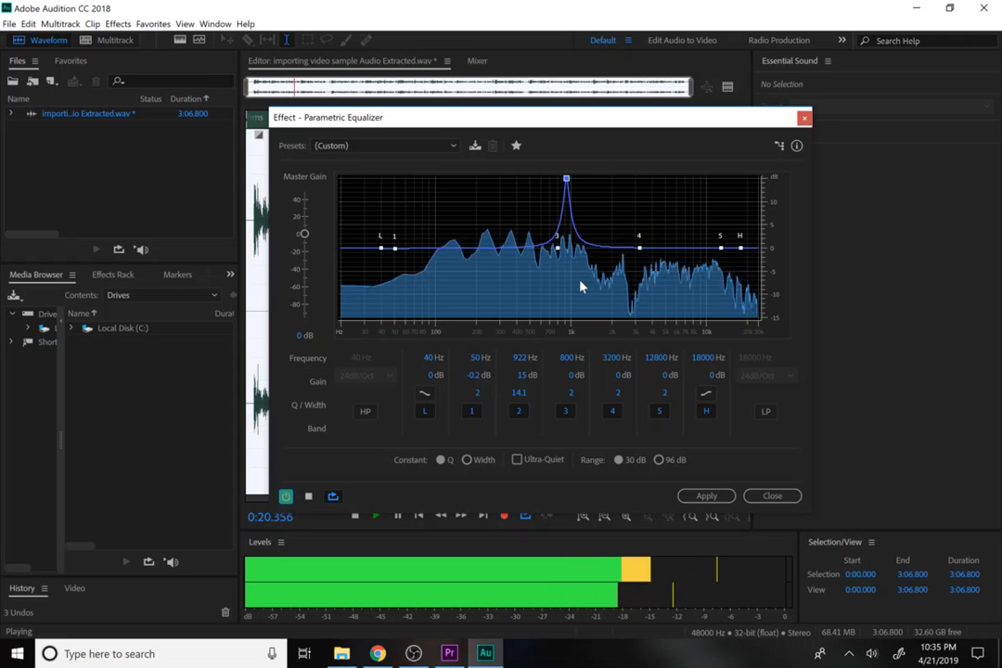
{"action": "left_click", "coordinate": [308, 496]}
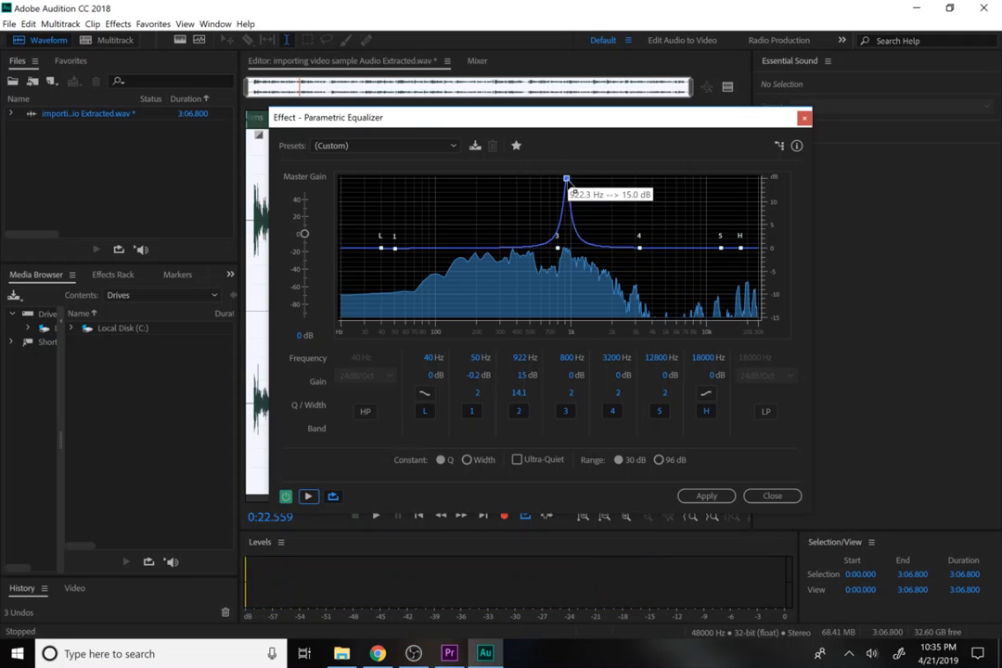
- Fine-tune band 2 around 911 Hz during preview, and cut it to -15 dB at 1019 Hz
{"action": "left_click", "coordinate": [308, 496]}
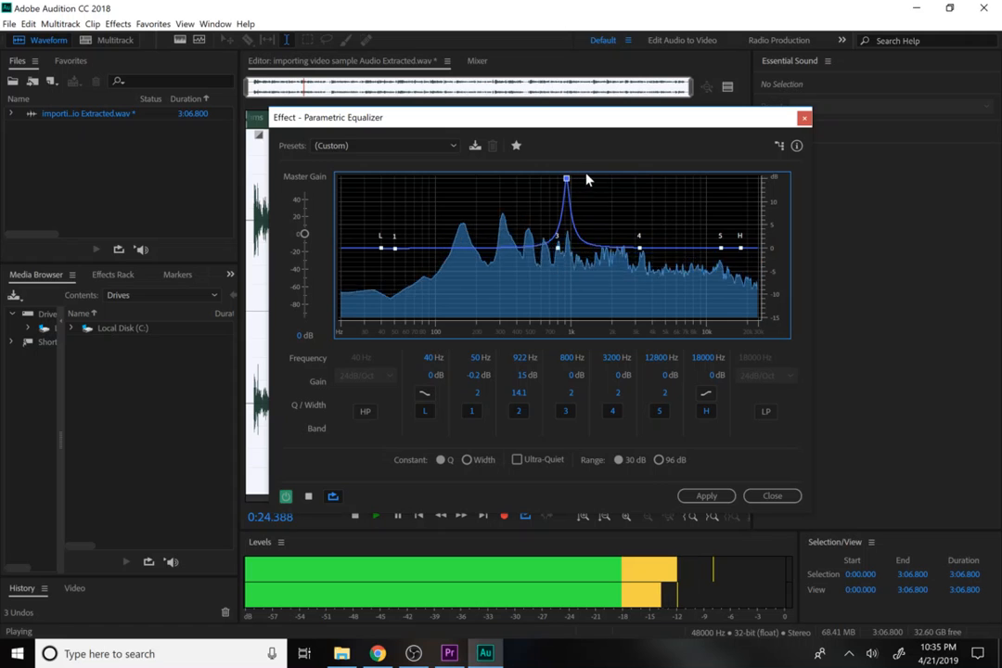
{"action": "mouse_move", "coordinate": [568, 179]}
{"action": "left_mouse_down"}
{"action": "mouse_move", "coordinate": [700, 174]}
{"action": "mouse_move", "coordinate": [566, 162]}
{"action": "mouse_move", "coordinate": [566, 178]}
{"action": "left_mouse_up"}
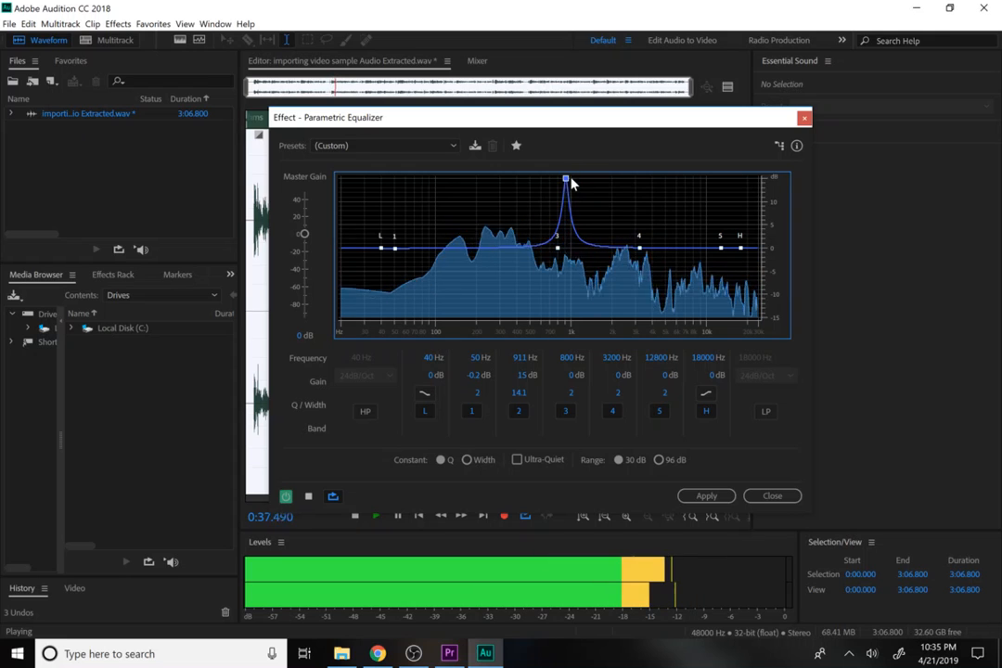
{"action": "left_click", "coordinate": [308, 496]}
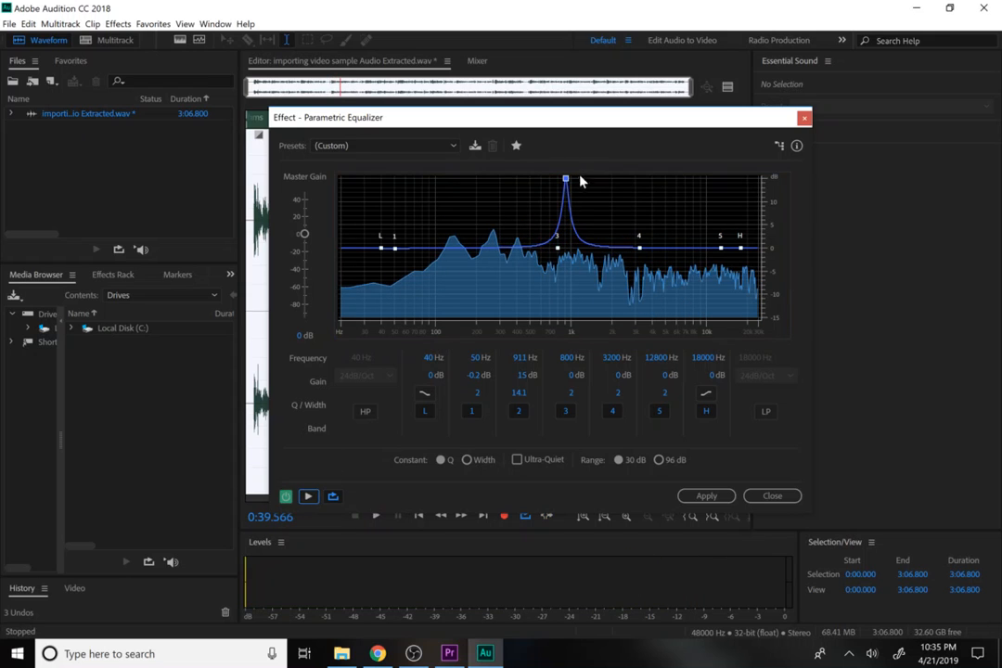
{"action": "left_click_drag", "start_coordinate": [564, 182], "coordinate": [569, 179]}
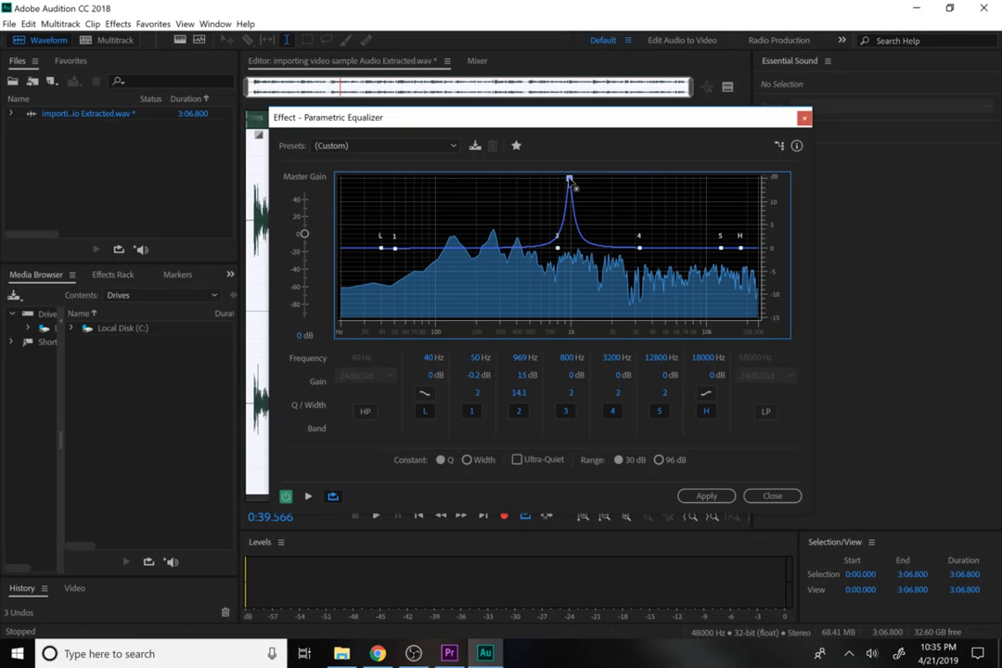
{"action": "left_click_drag", "start_coordinate": [572, 184], "coordinate": [571, 334]}
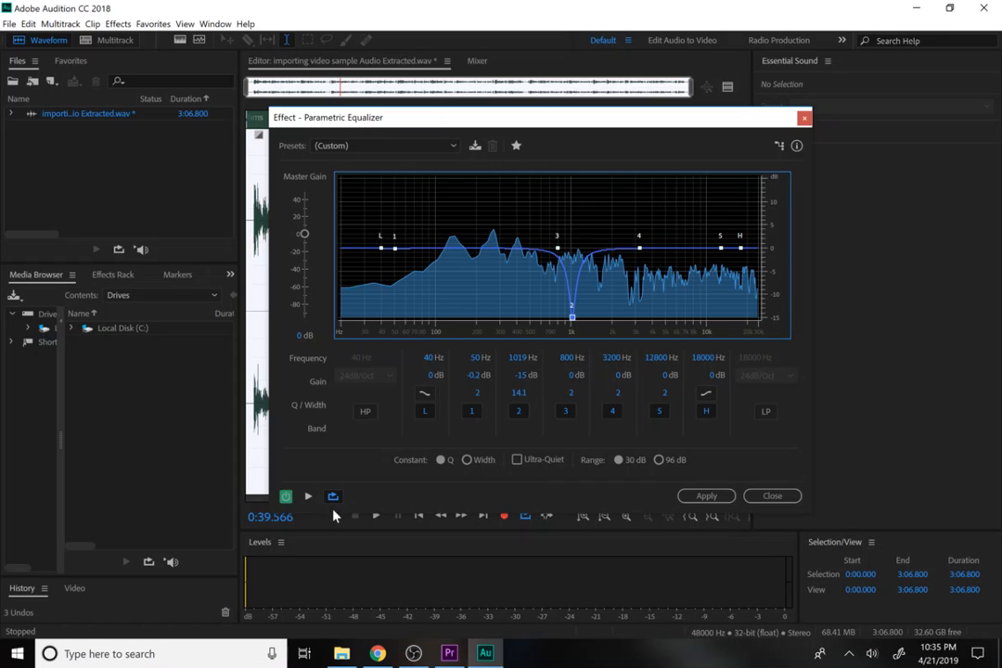
- Compare the preview with the equalizer bypassed and active, and apply the Parametric Equalizer to the whole file
{"action": "left_click", "coordinate": [309, 498]}
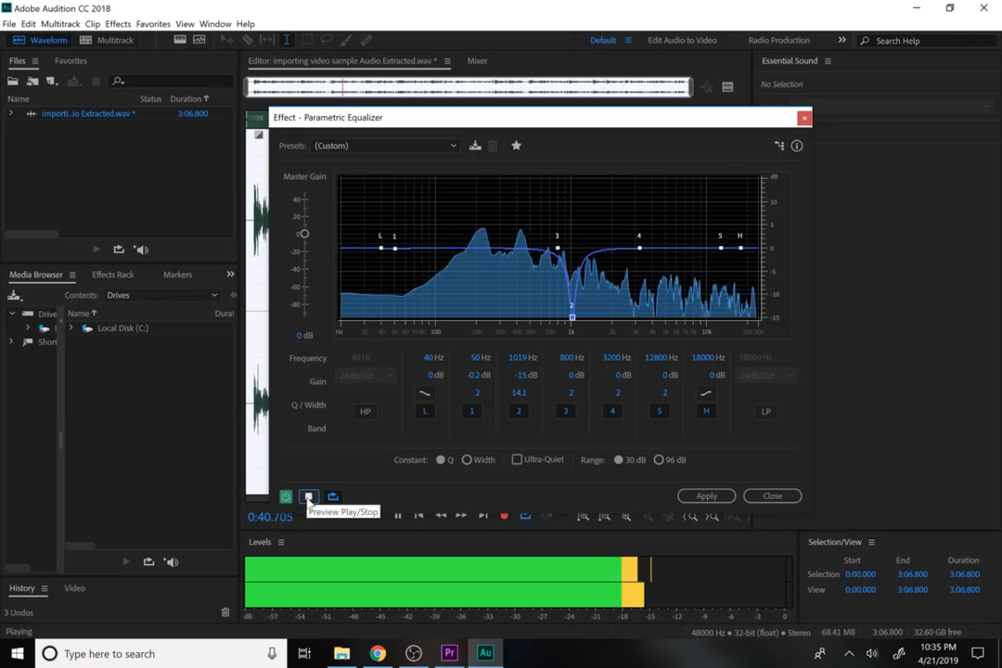
{"action": "left_click", "coordinate": [285, 498]}
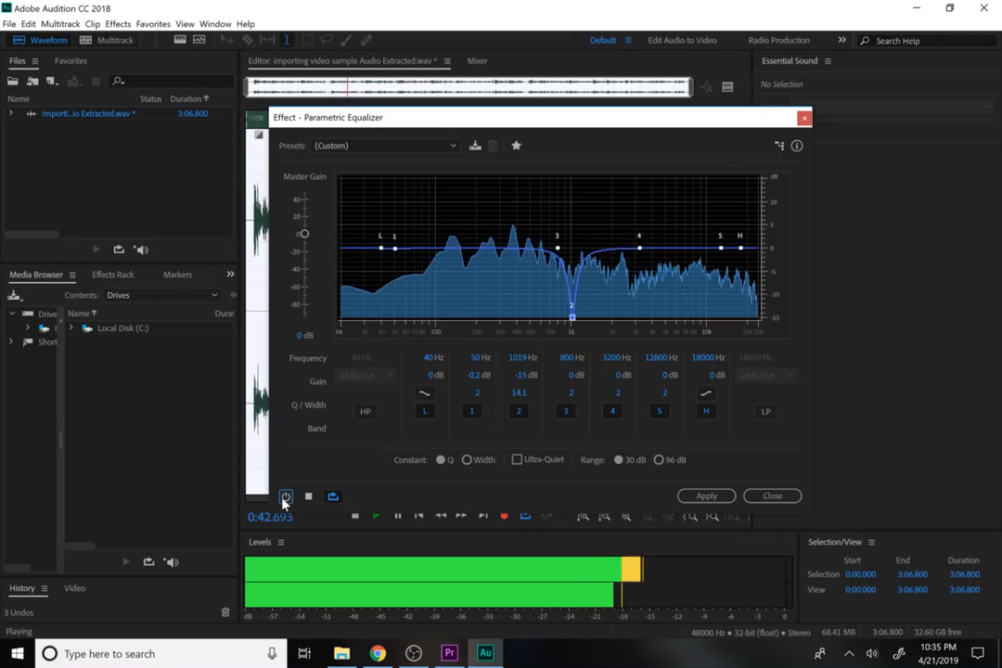
{"action": "left_click", "coordinate": [285, 498]}
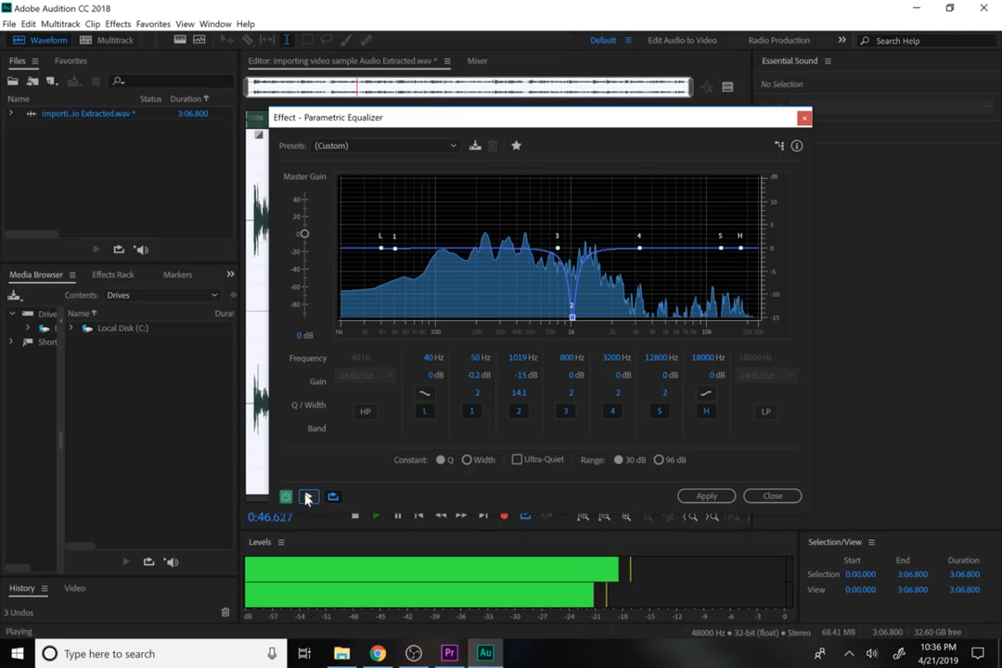
{"action": "left_click", "coordinate": [309, 497]}
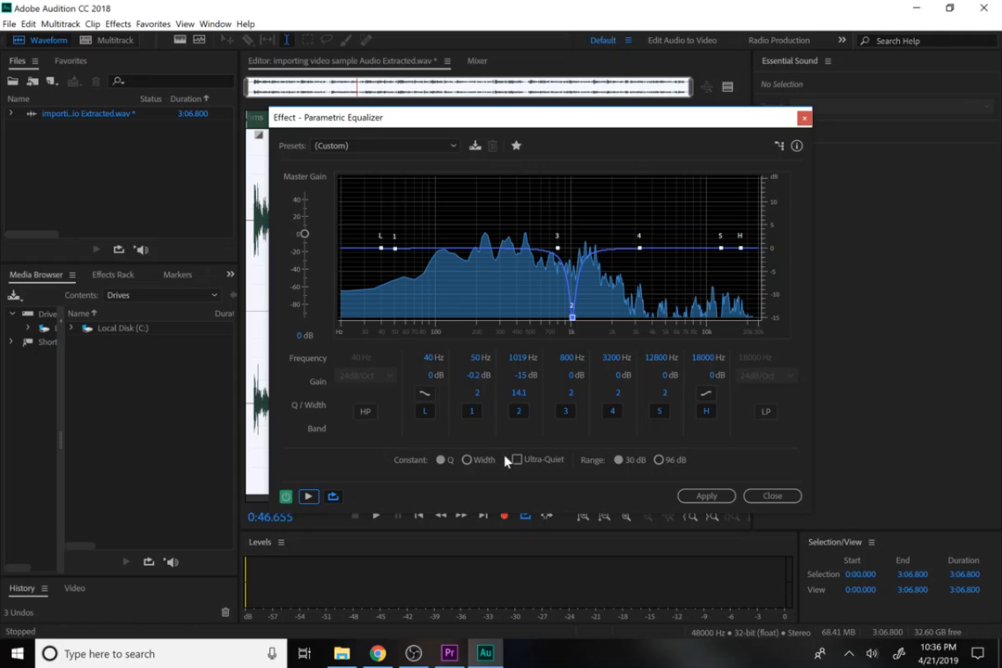
{"action": "left_click", "coordinate": [707, 495]}
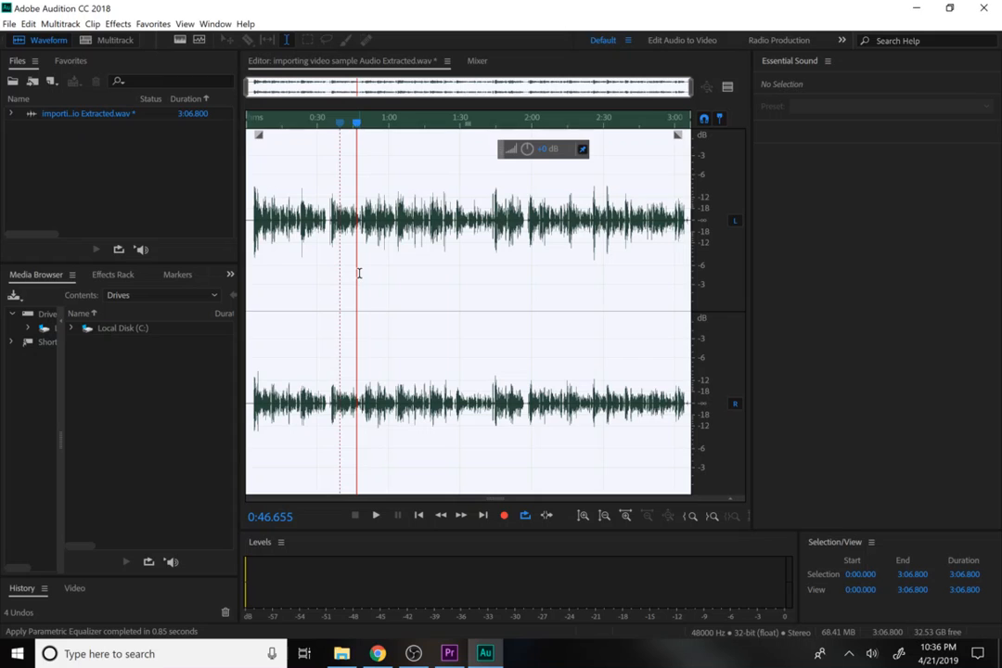
- Select the entire audio file and open the Studio Reverb effect for it, with its window moved mostly off the waveform
{"action": "left_click", "coordinate": [376, 243]}
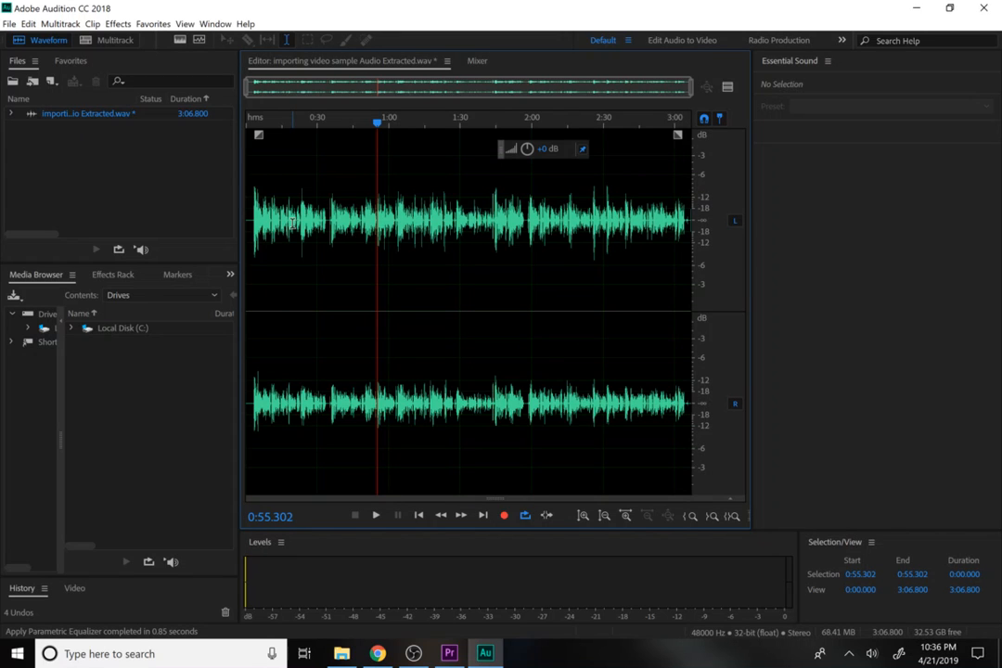
{"action": "left_click", "coordinate": [331, 221]}
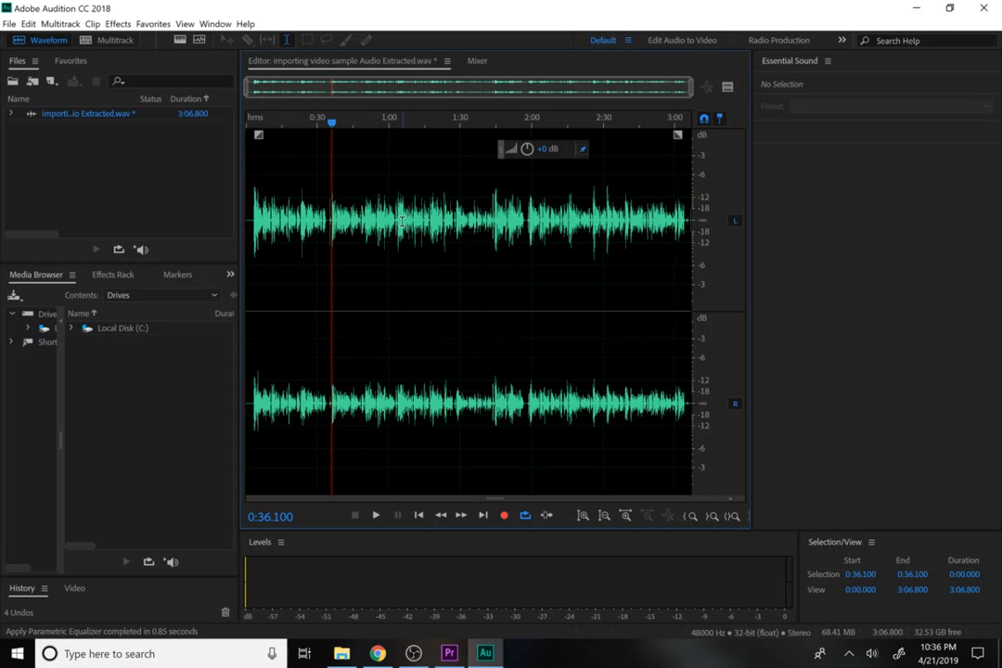
{"action": "key", "text": "ctrl+a"}
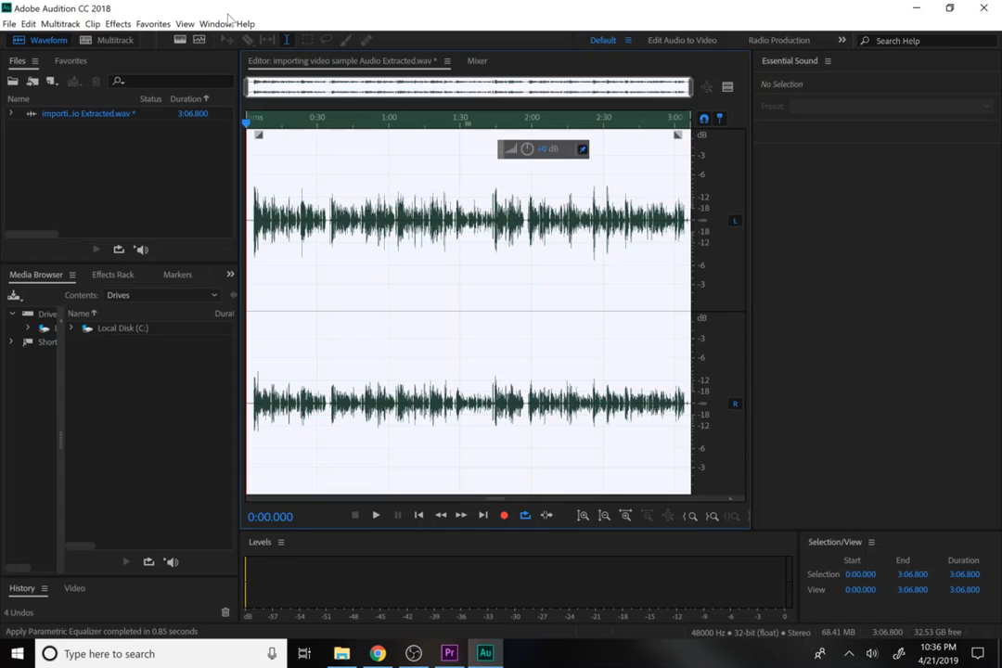
{"action": "left_click", "coordinate": [125, 27]}
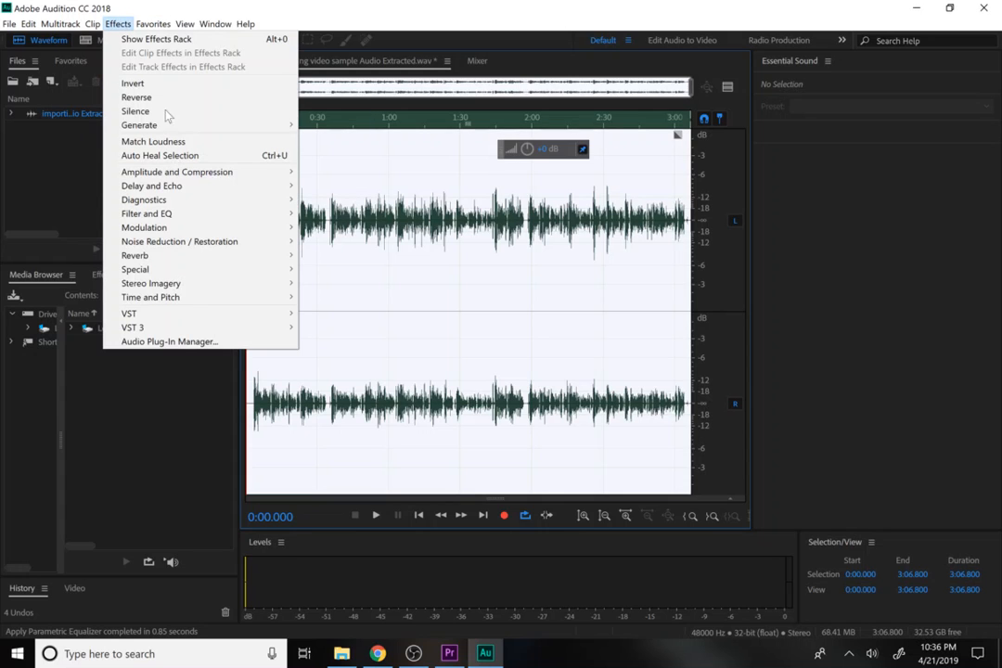
{"action": "mouse_move", "coordinate": [220, 261]}
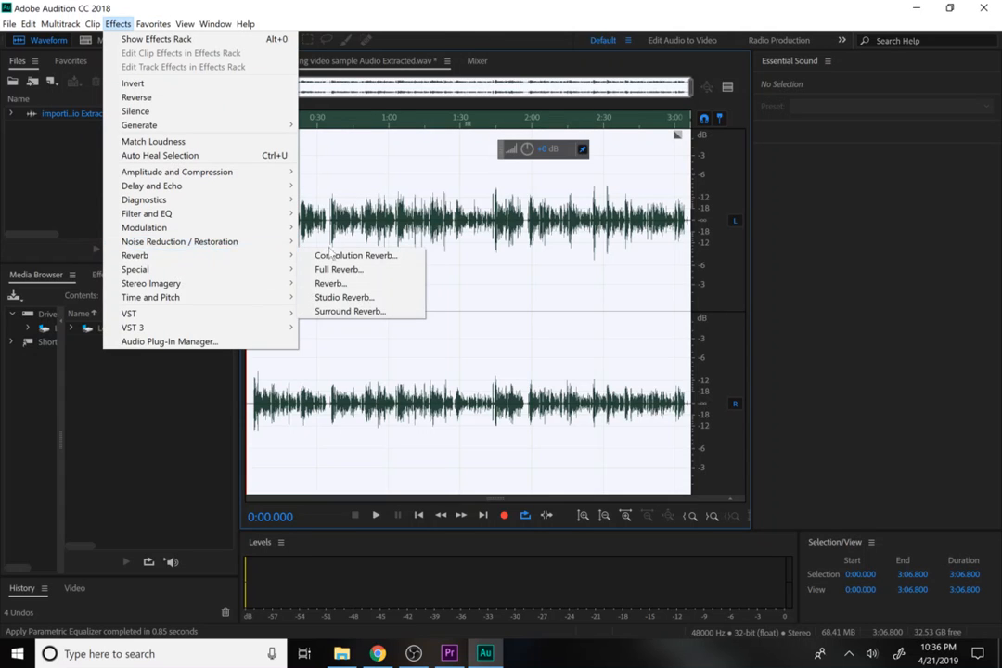
{"action": "left_click", "coordinate": [358, 299]}
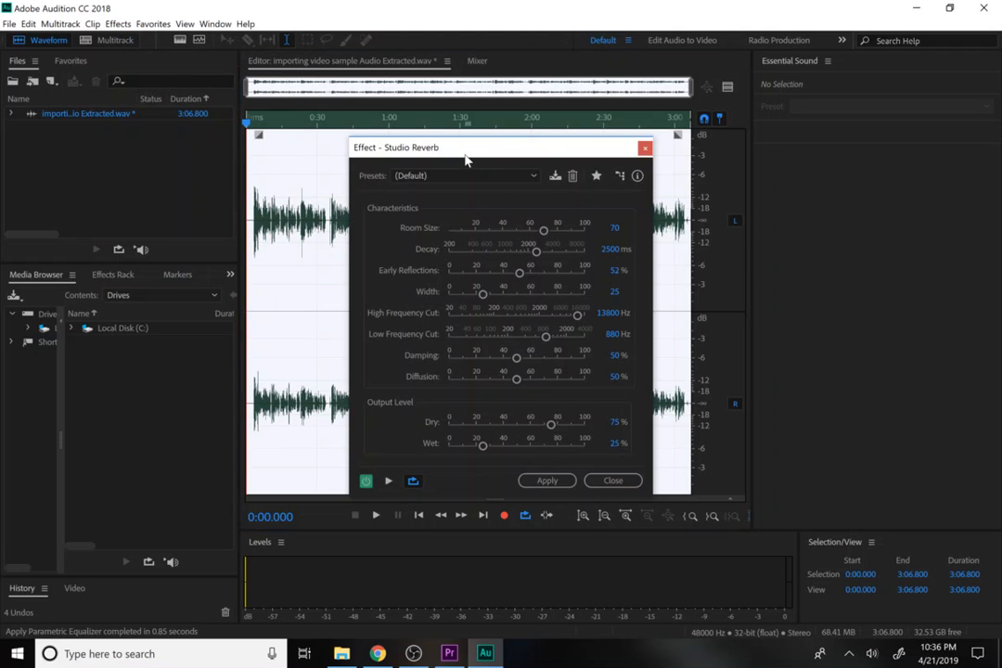
{"action": "left_click_drag", "start_coordinate": [466, 151], "coordinate": [784, 106]}
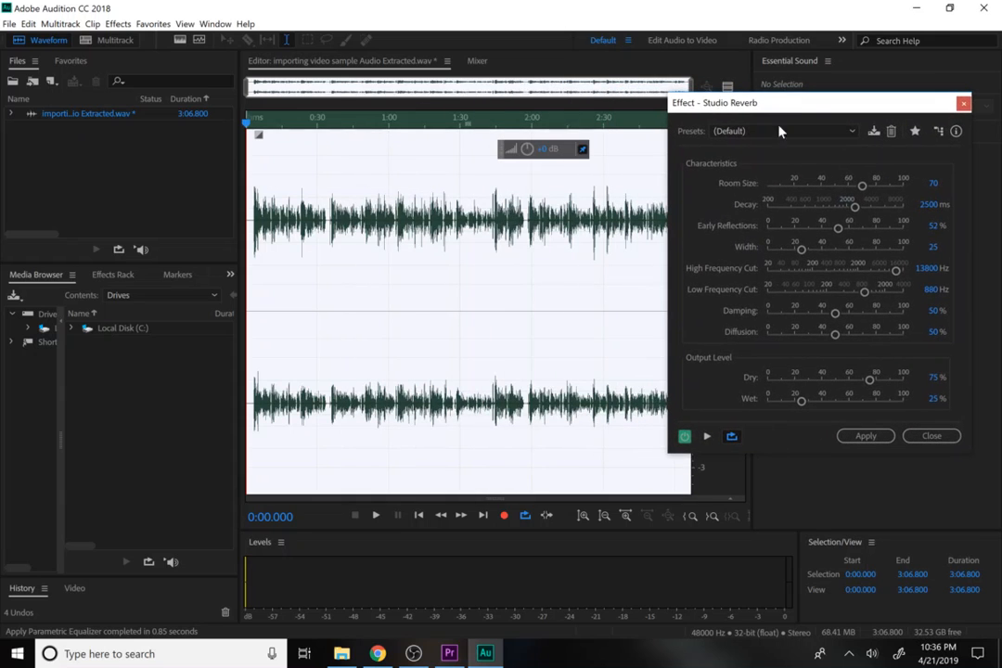
- Preview the default Studio Reverb, look through its presets, and close the effect without applying it
{"action": "left_click", "coordinate": [709, 437]}
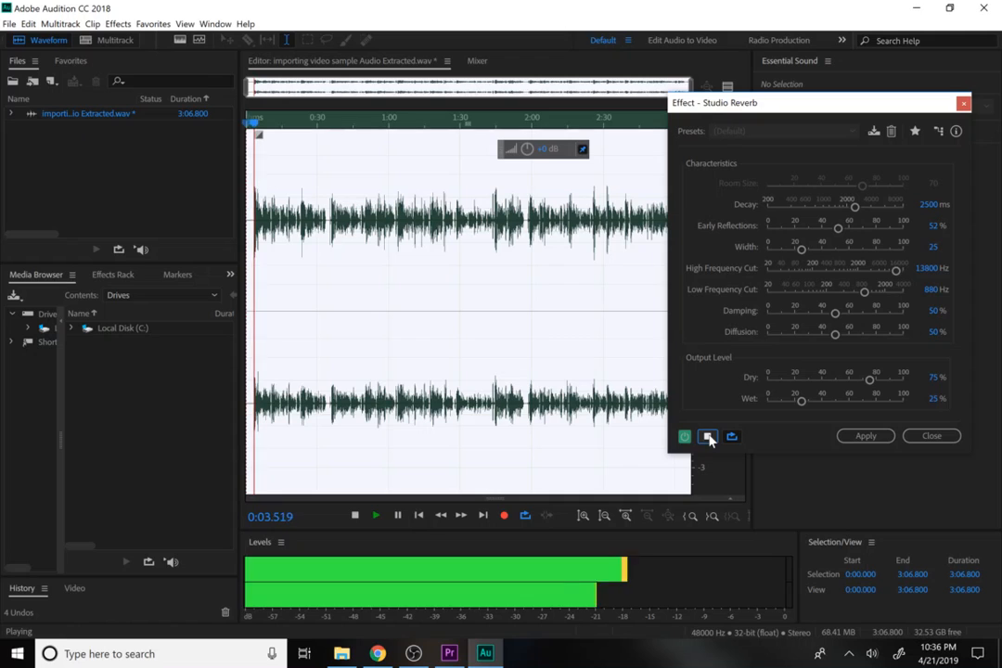
{"action": "left_click", "coordinate": [709, 437]}
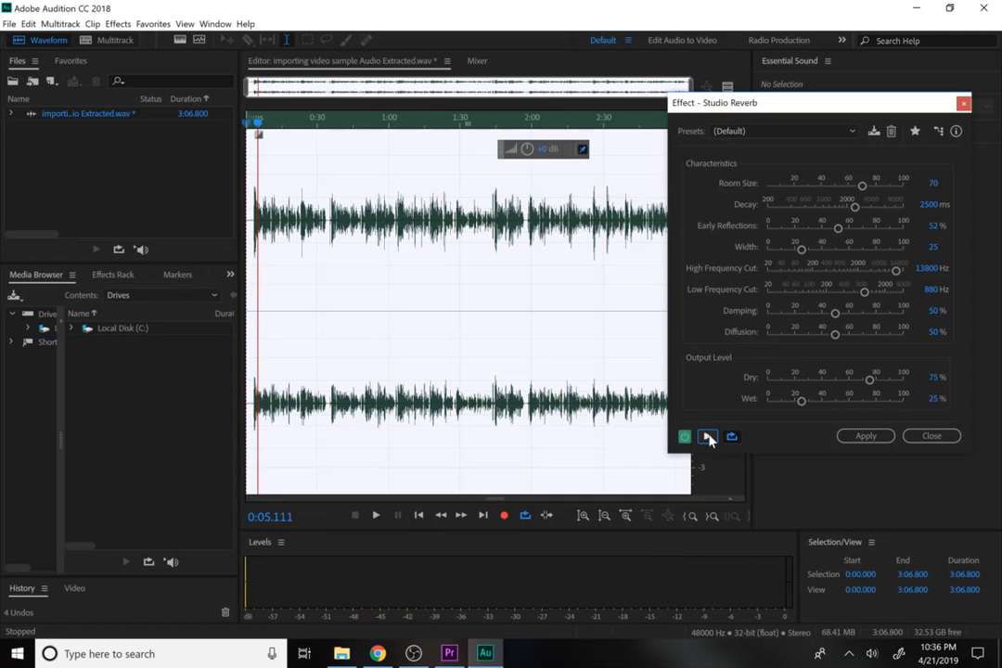
{"action": "left_click", "coordinate": [766, 133]}
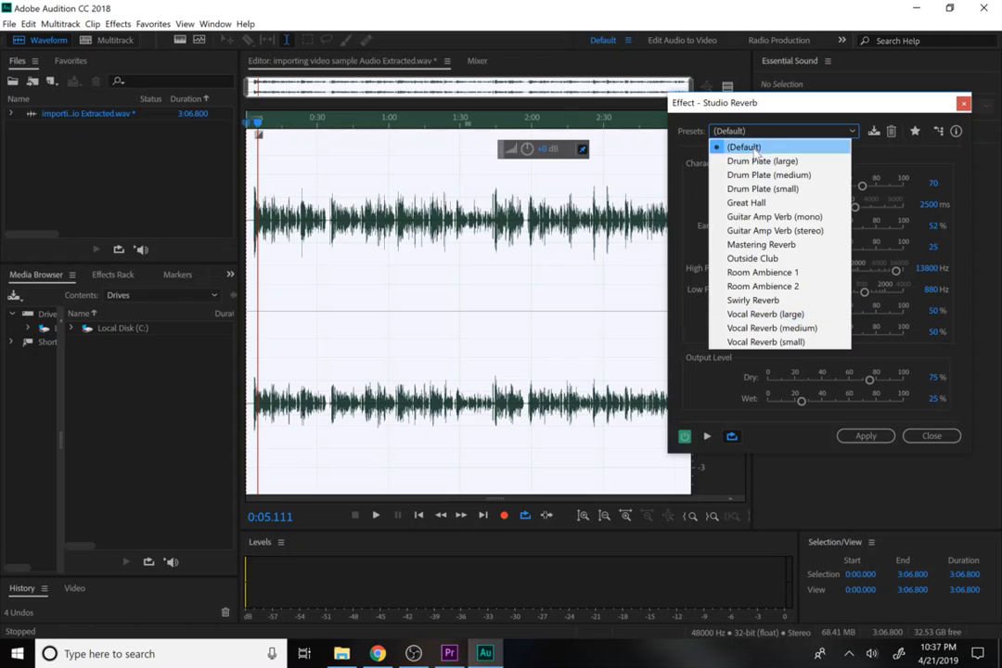
{"action": "left_click", "coordinate": [932, 435]}
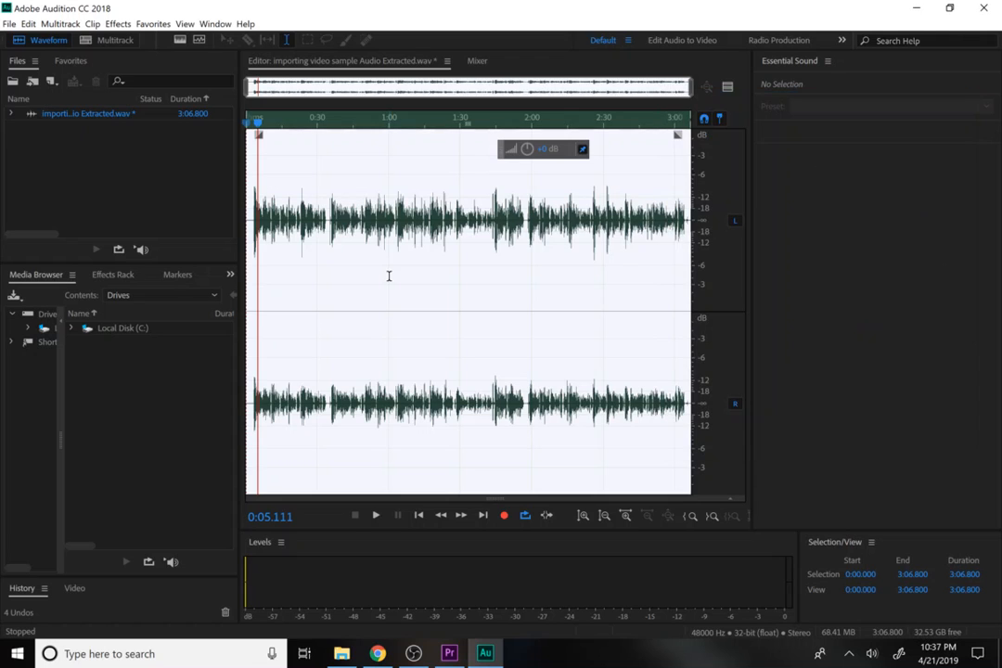
- Open the Surround Reverb effect for the whole file and choose the Auditorium preset
{"action": "left_click", "coordinate": [117, 23]}
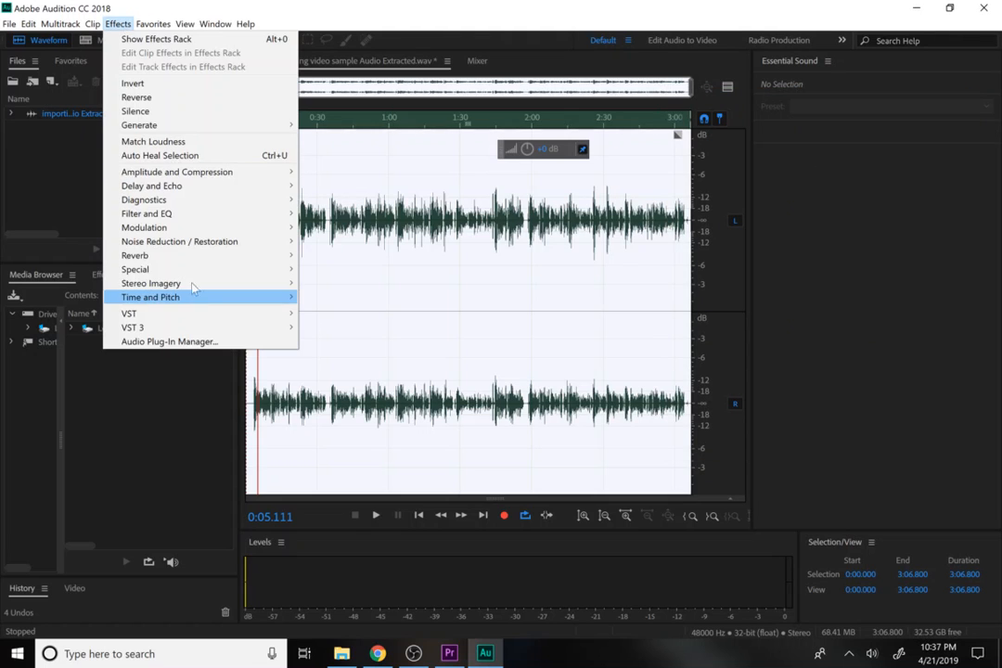
{"action": "mouse_move", "coordinate": [253, 256]}
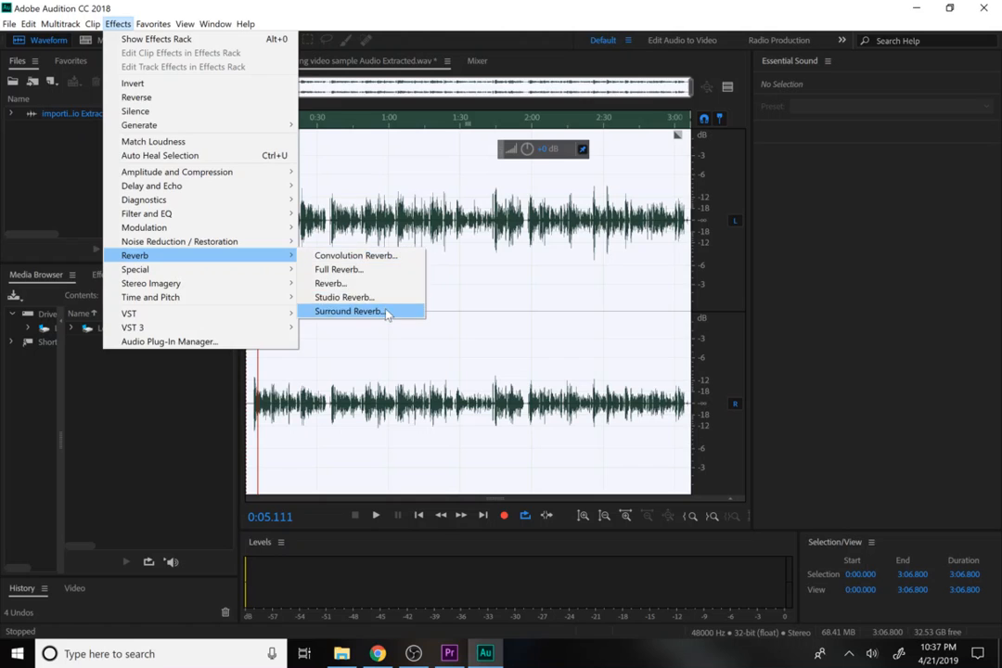
{"action": "left_click", "coordinate": [385, 312]}
{"action": "left_click", "coordinate": [216, 194]}
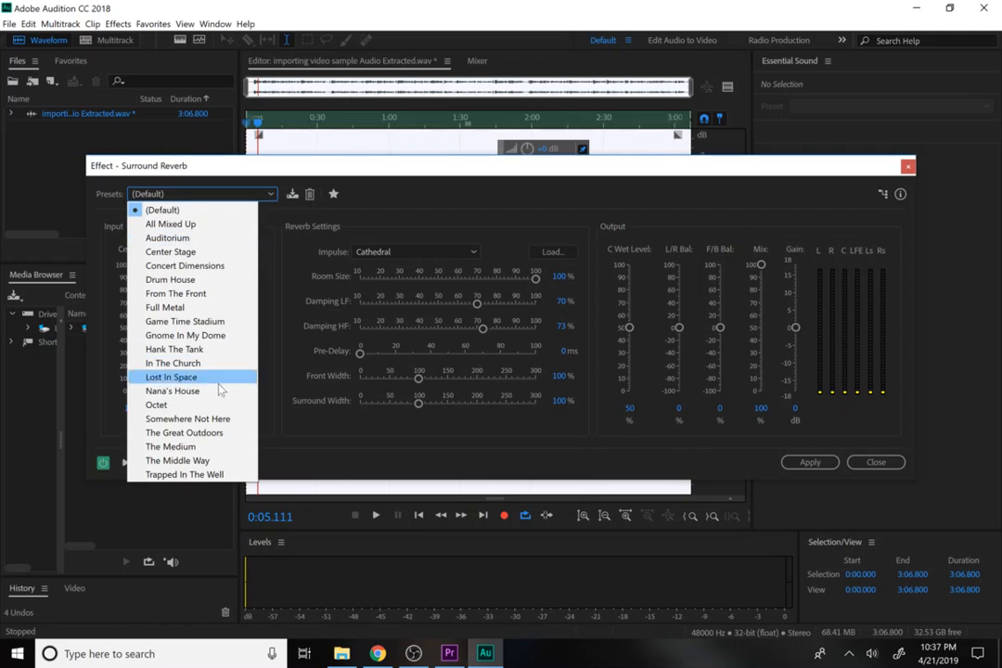
{"action": "left_click", "coordinate": [190, 239]}
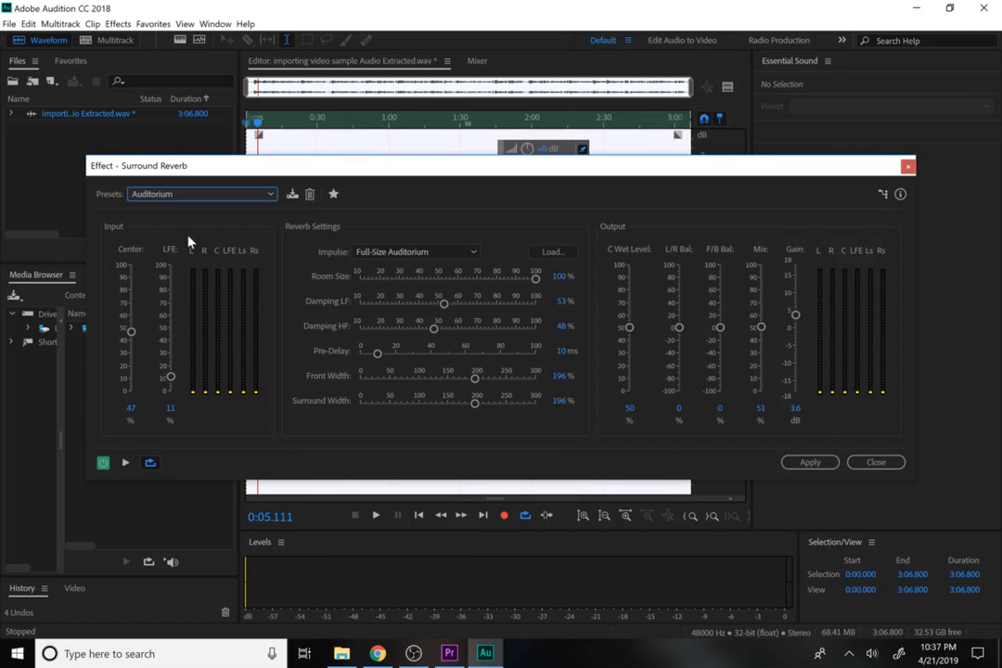
- Look through the available reverb impulses, keep Full-Size Auditorium, and preview the Surround Reverb
{"action": "left_click", "coordinate": [399, 252]}
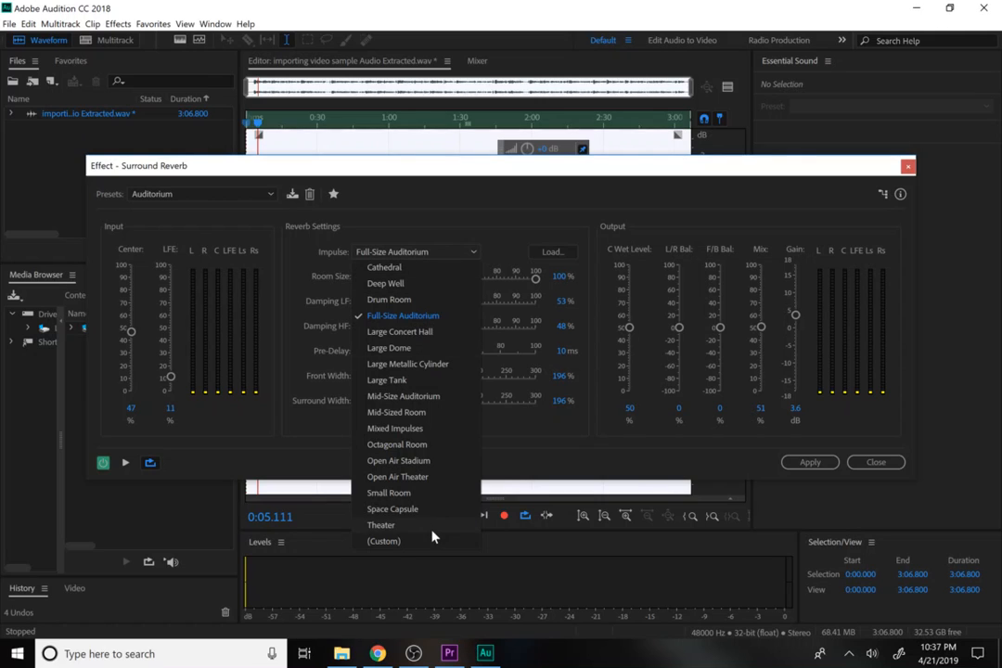
{"action": "left_click", "coordinate": [512, 467]}
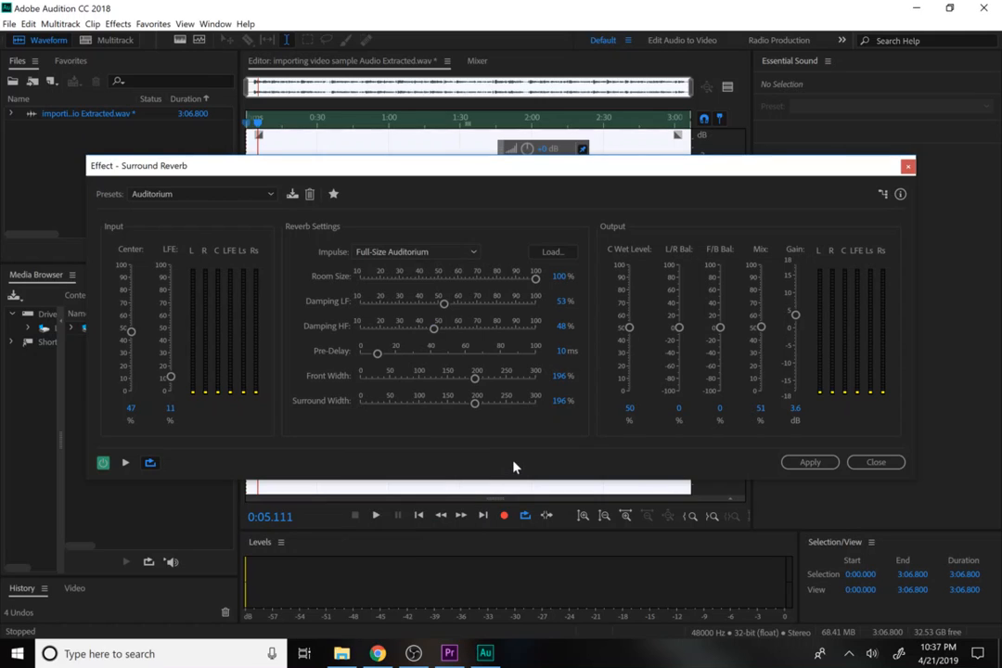
{"action": "left_click", "coordinate": [127, 464]}
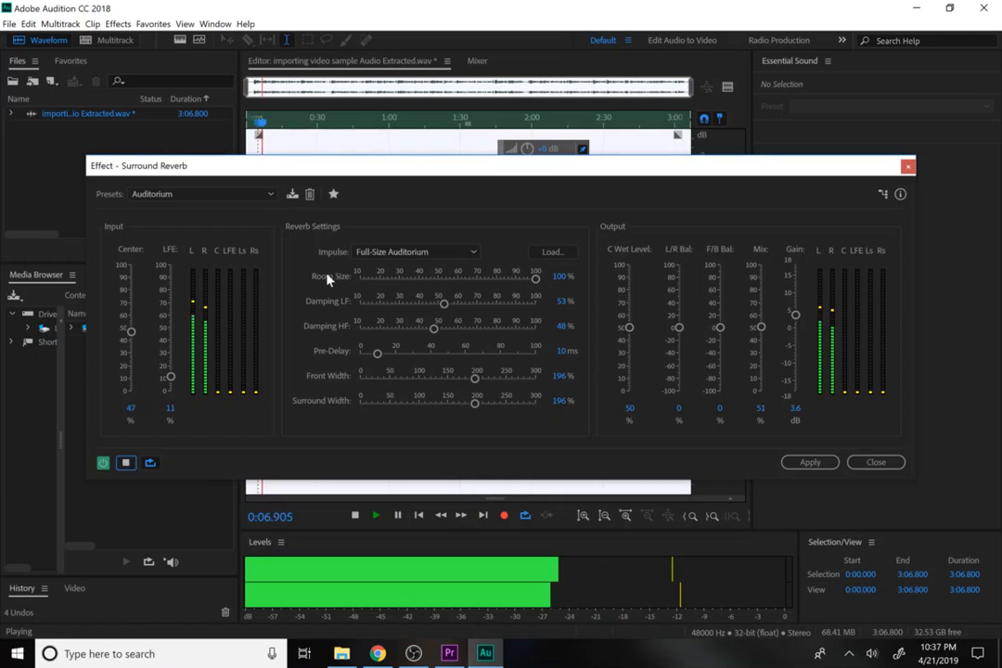
- Bypass and re-enable the Surround Reverb during the preview to compare the sound, and stop the preview
{"action": "left_click", "coordinate": [105, 465]}
{"action": "left_click", "coordinate": [104, 464]}
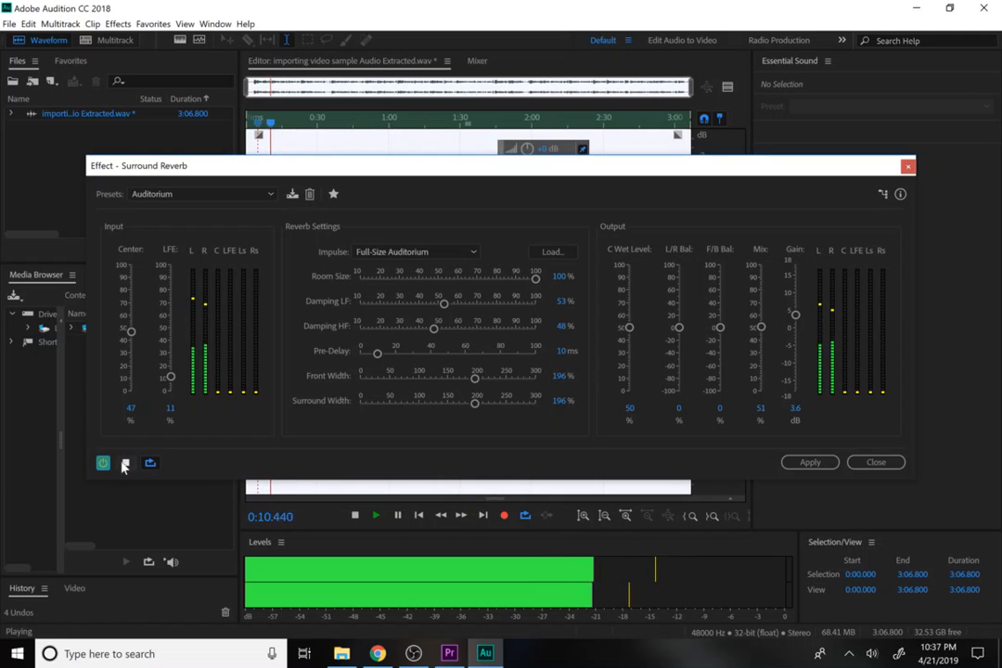
{"action": "left_click", "coordinate": [126, 464]}
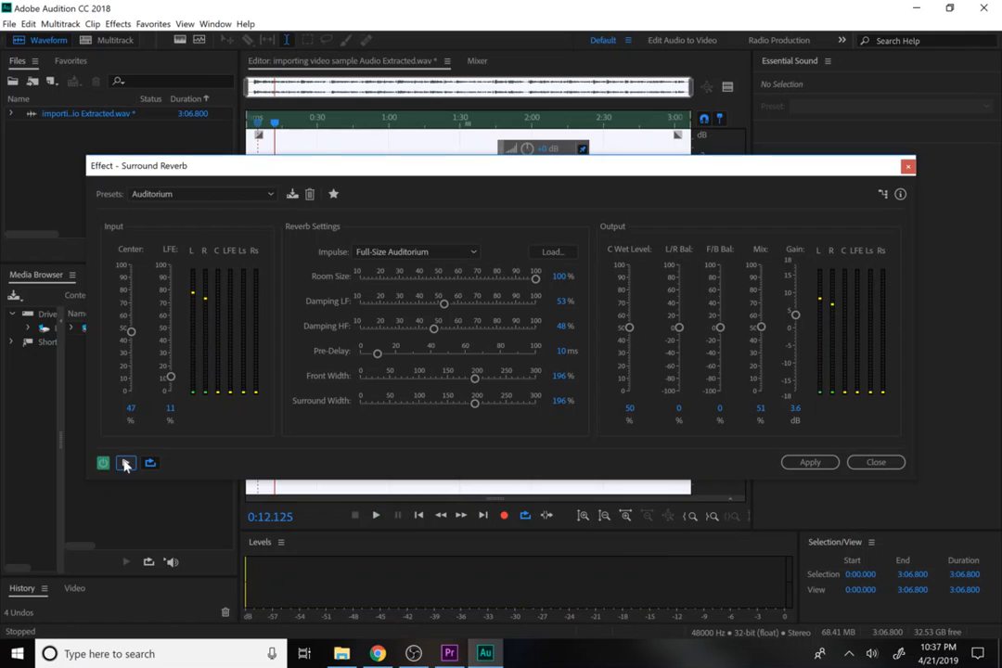
- Try the Large Metallic Cylinder impulse for the Surround Reverb and preview it briefly
{"action": "left_click", "coordinate": [404, 255]}
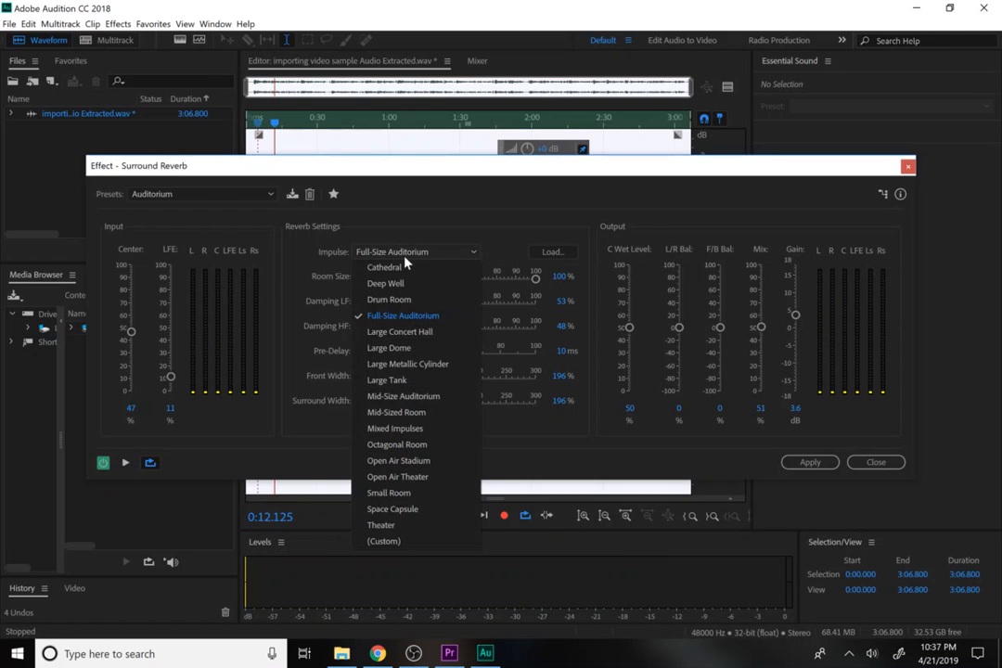
{"action": "left_click", "coordinate": [401, 365]}
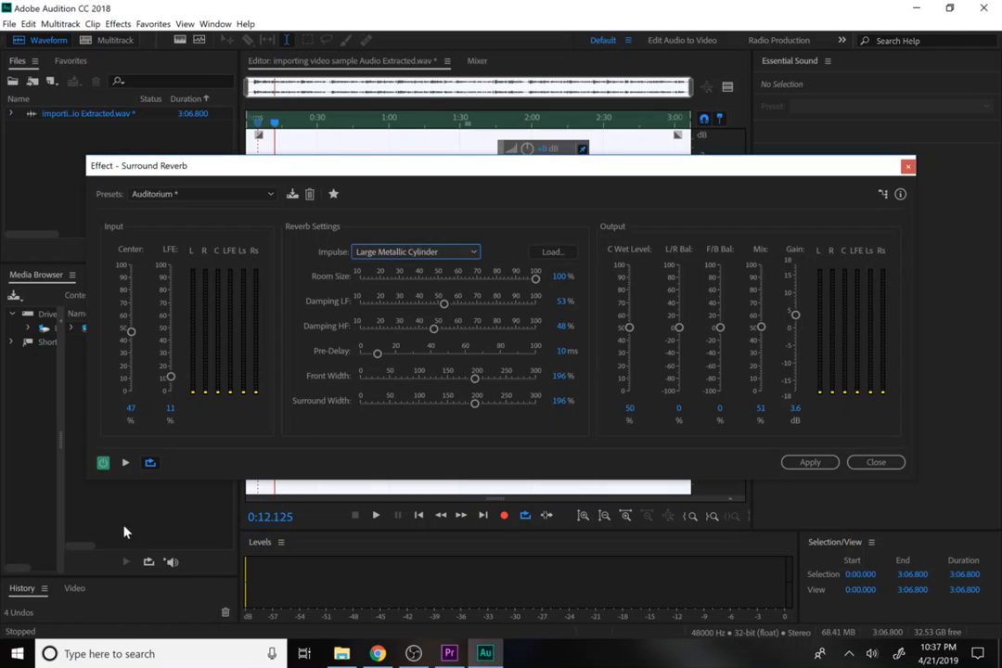
{"action": "left_click", "coordinate": [124, 469]}
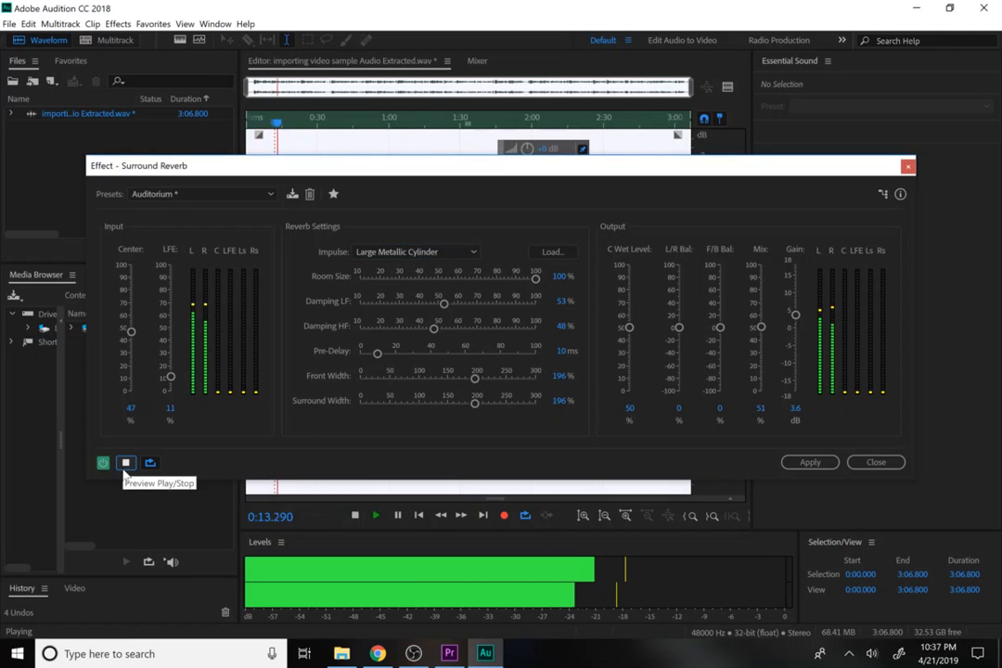
{"action": "left_click", "coordinate": [130, 466]}
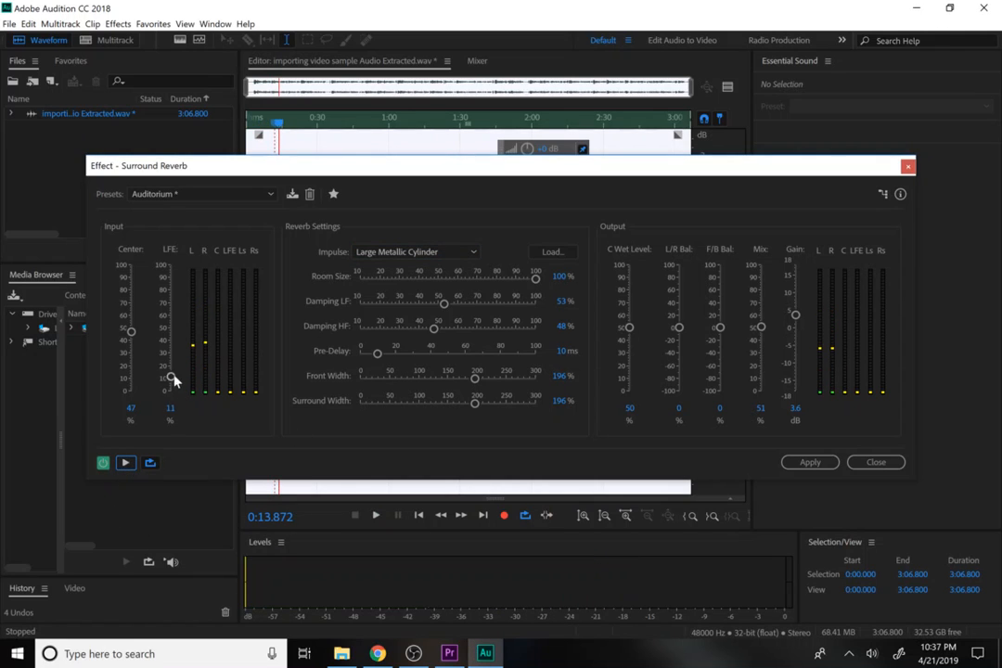
- Try the Drum House preset for the Surround Reverb and look through its impulse choices
{"action": "left_click", "coordinate": [190, 194]}
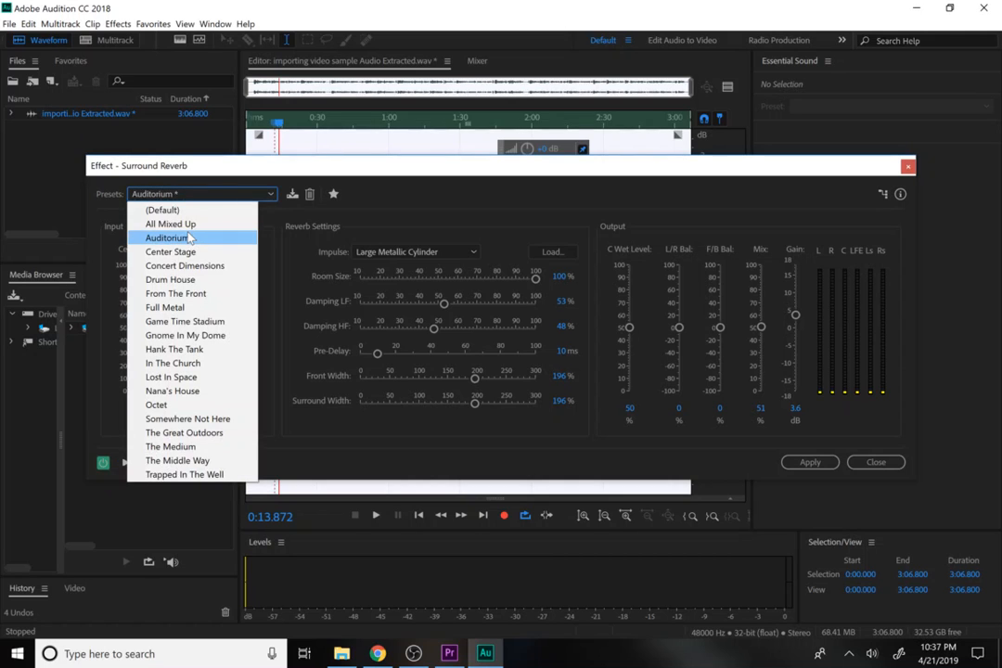
{"action": "left_click", "coordinate": [197, 279]}
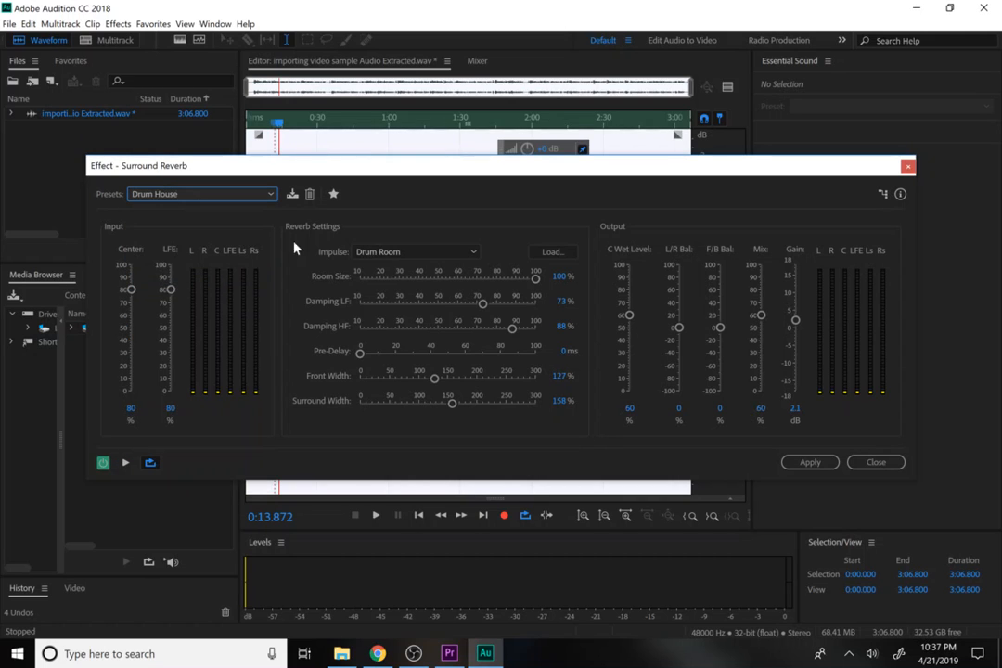
{"action": "left_click", "coordinate": [377, 252]}
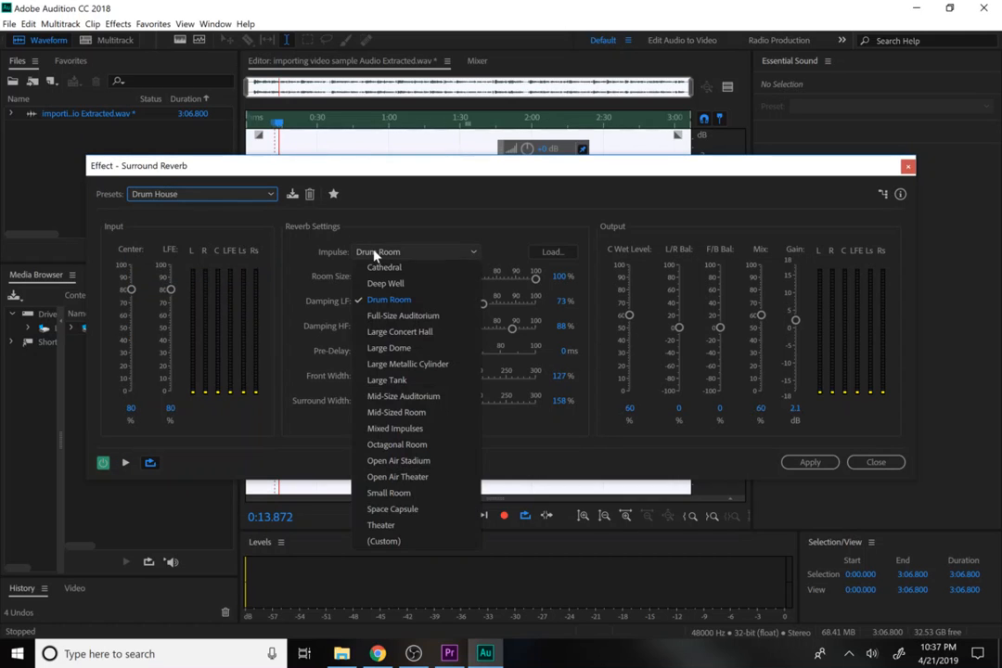
{"action": "left_click", "coordinate": [209, 215]}
- Reset the Surround Reverb to the (Default) preset, try the Full-Size Auditorium impulse, and preview it
{"action": "left_click", "coordinate": [188, 194]}
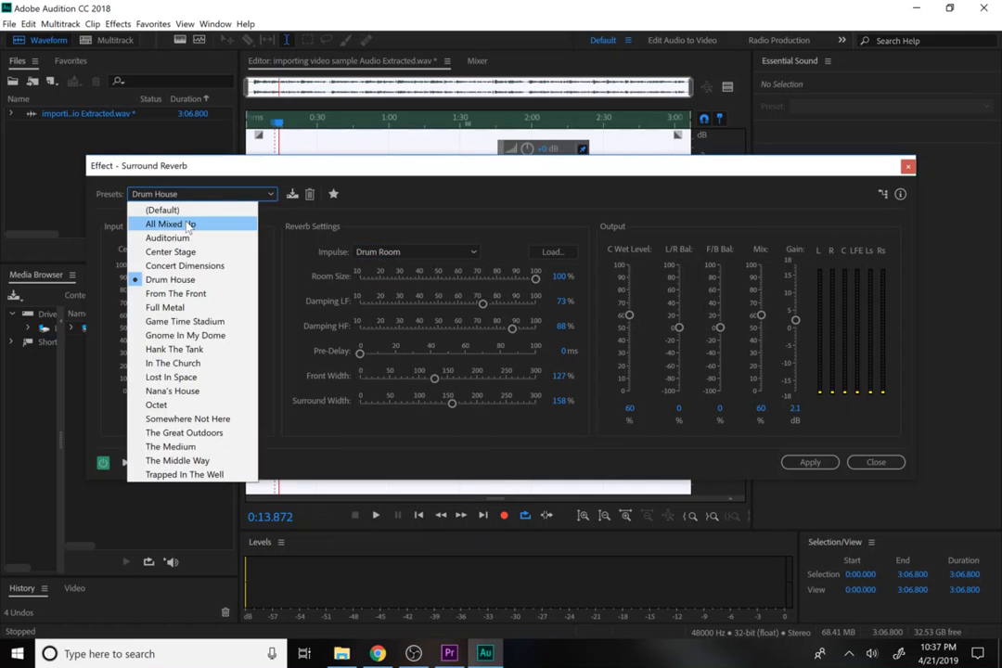
{"action": "left_click", "coordinate": [208, 210]}
{"action": "left_click", "coordinate": [401, 253]}
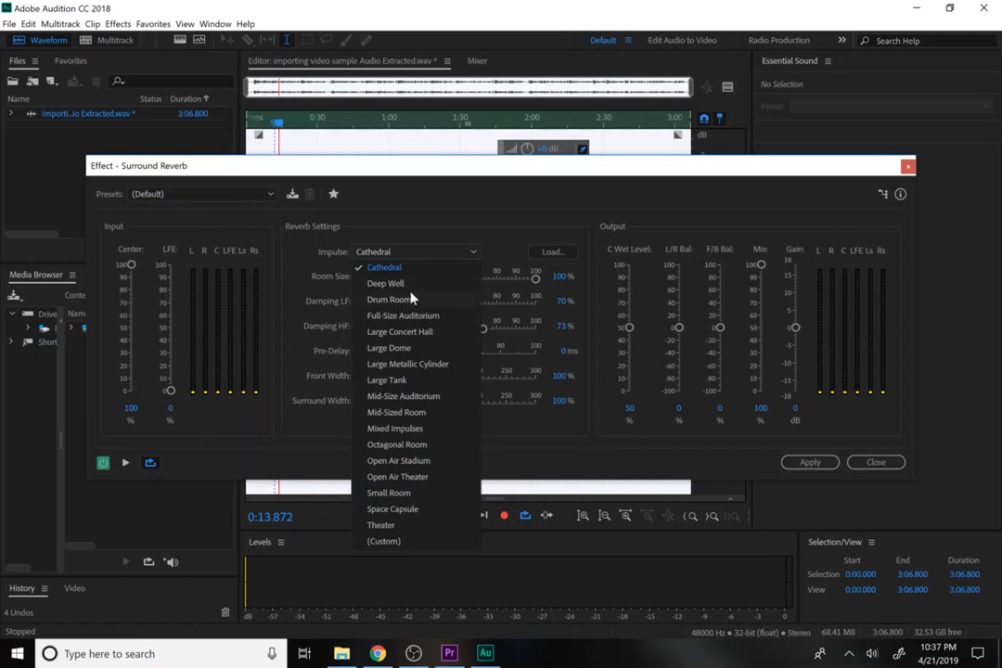
{"action": "left_click", "coordinate": [398, 316]}
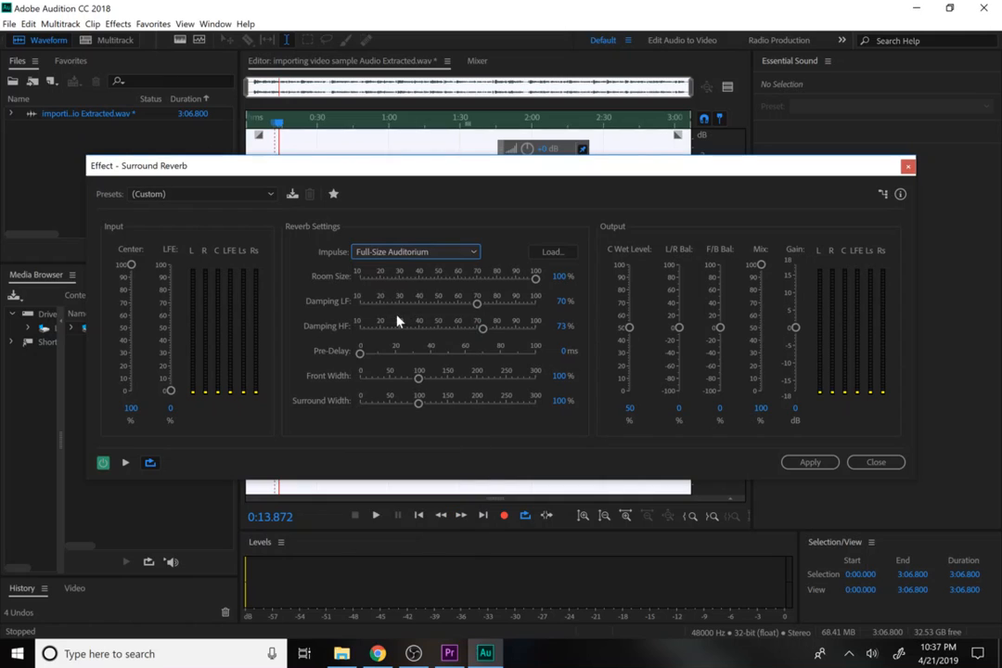
{"action": "left_click", "coordinate": [125, 463]}
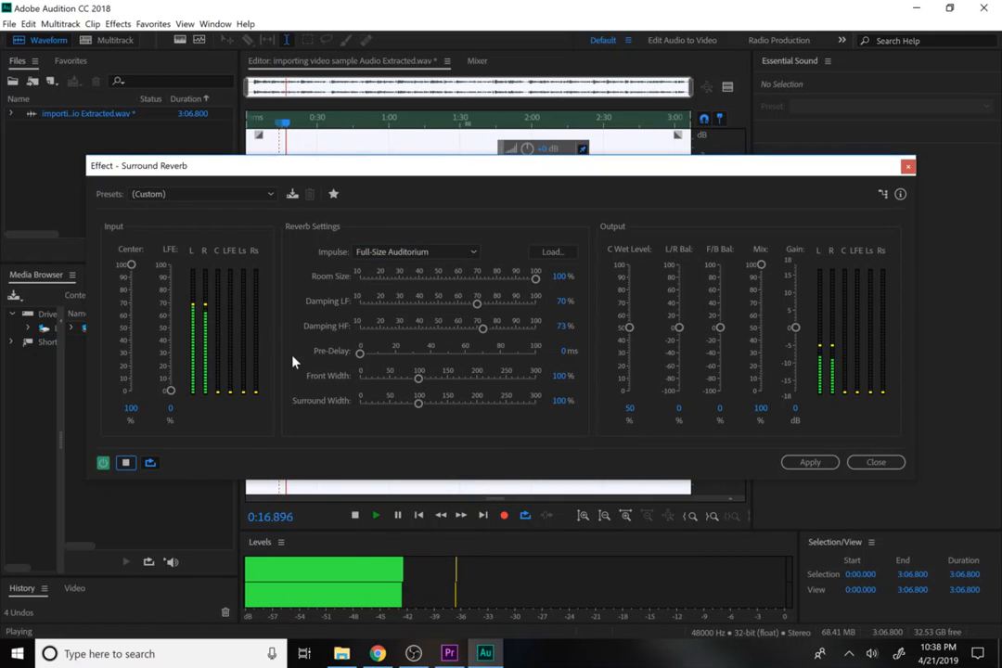
{"action": "left_click", "coordinate": [129, 465]}
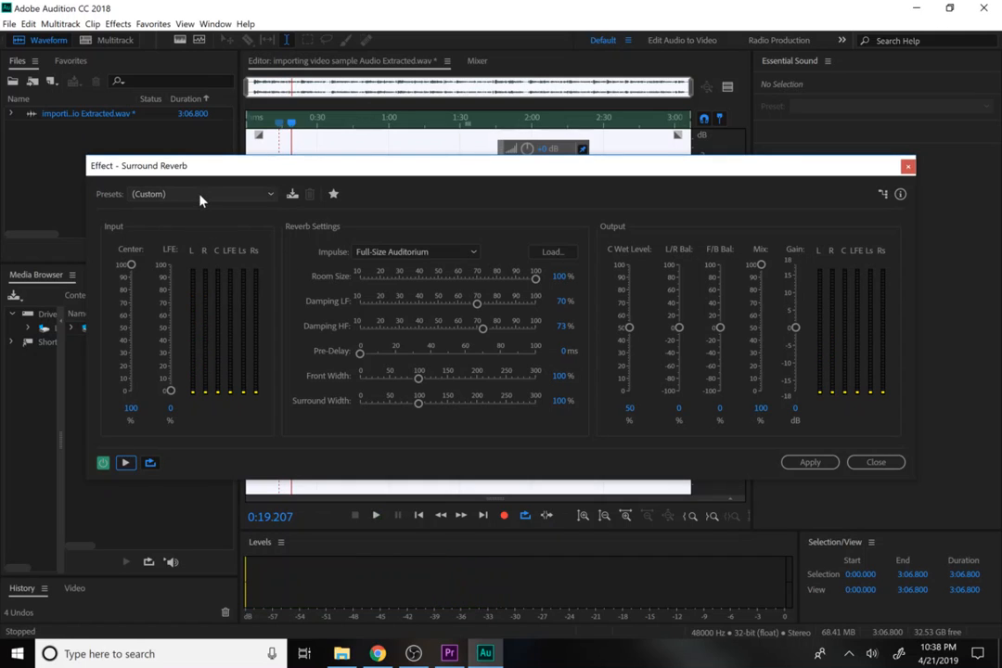
- Try the Large Dome impulse for the Surround Reverb and preview it briefly
{"action": "left_click", "coordinate": [397, 255]}
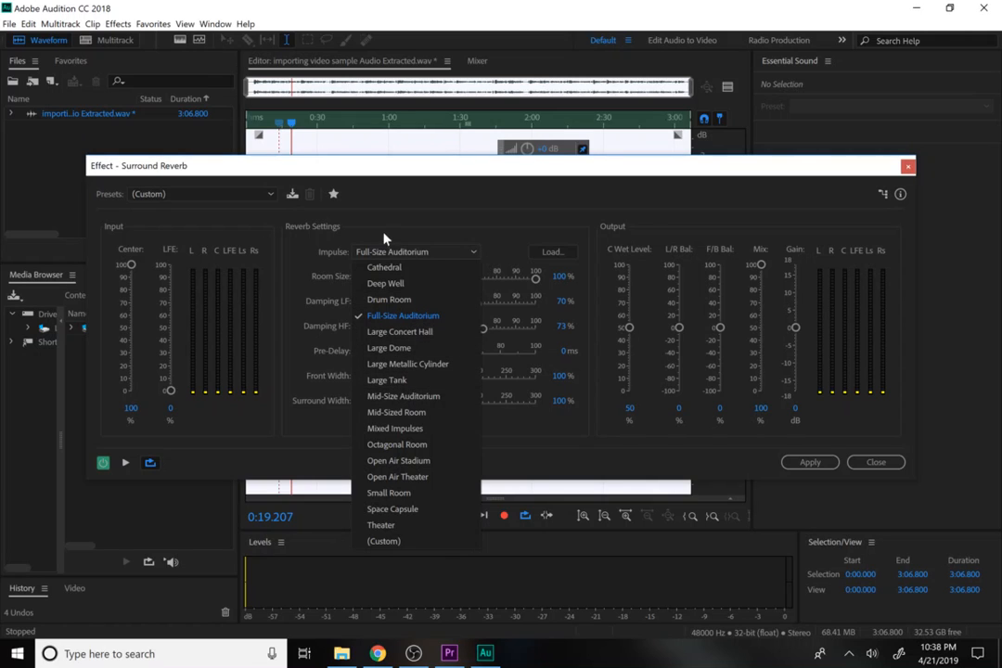
{"action": "left_click", "coordinate": [394, 348]}
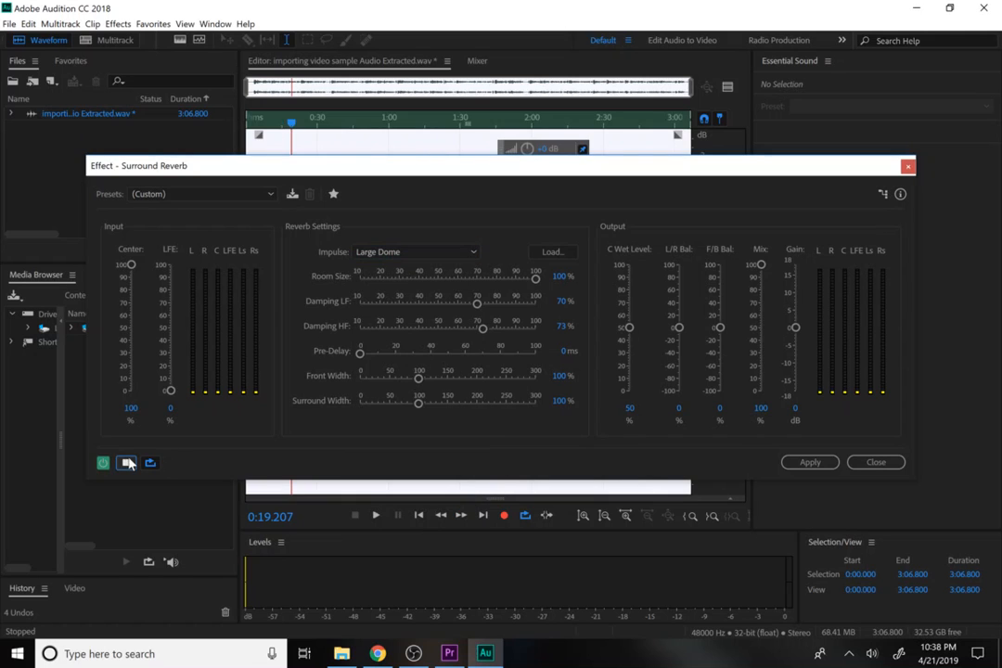
{"action": "left_click", "coordinate": [127, 462]}
{"action": "left_click", "coordinate": [128, 463]}
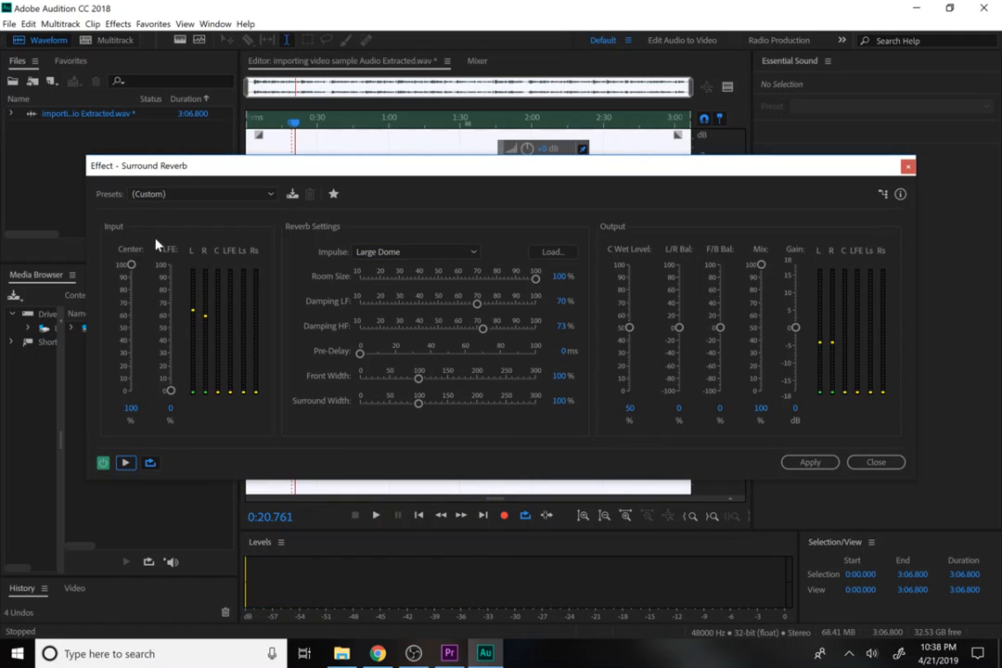
- Return the Surround Reverb to the (Default) preset with the Cathedral impulse and preview it
{"action": "left_click", "coordinate": [177, 193]}
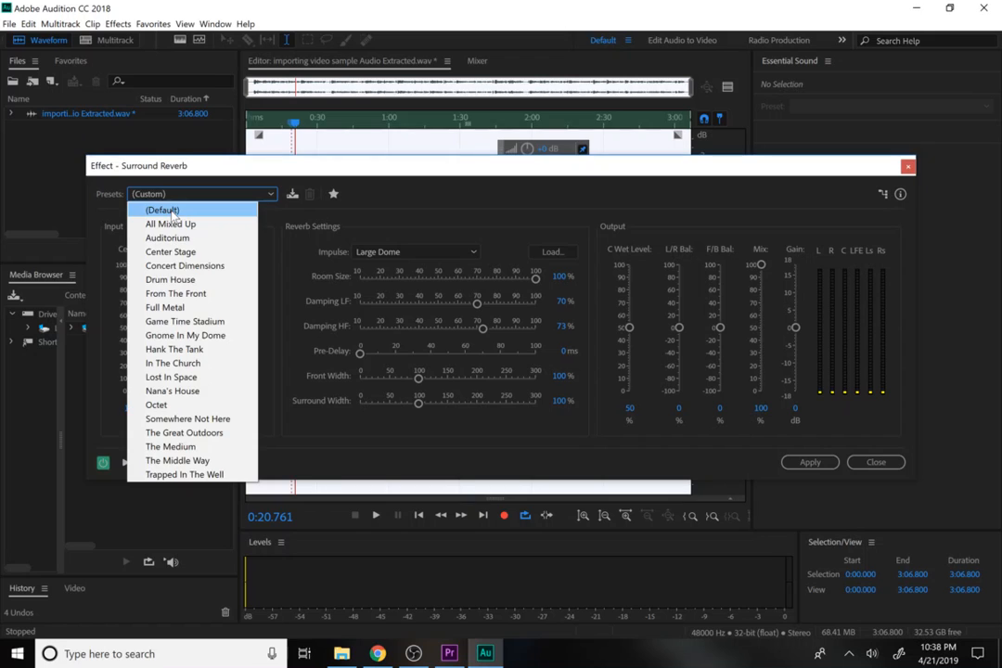
{"action": "left_click", "coordinate": [167, 211]}
{"action": "left_click", "coordinate": [381, 252]}
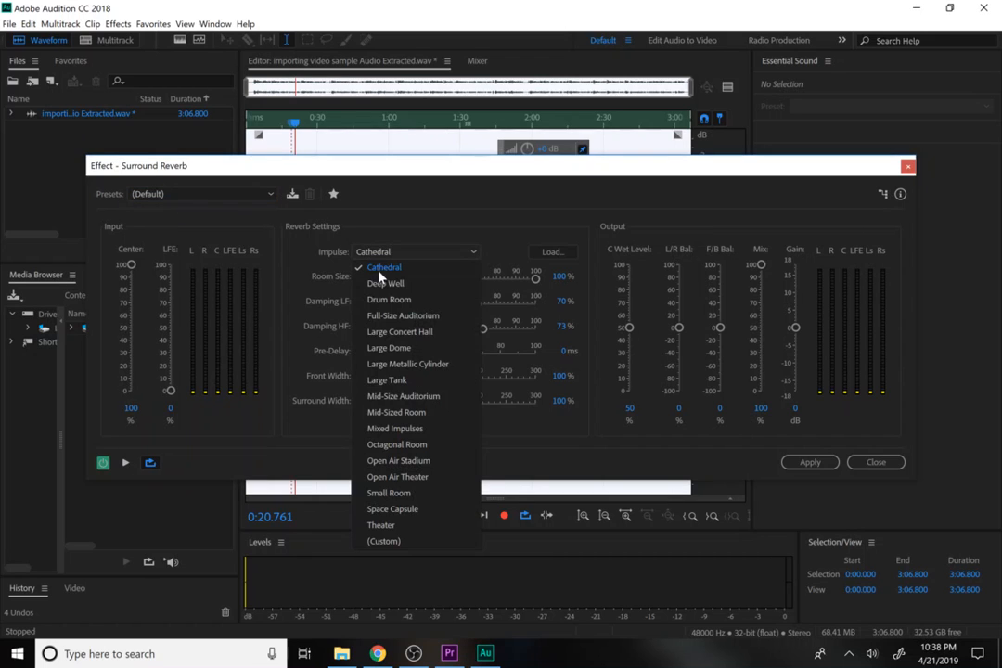
{"action": "left_click", "coordinate": [382, 282]}
{"action": "key", "text": "Up"}
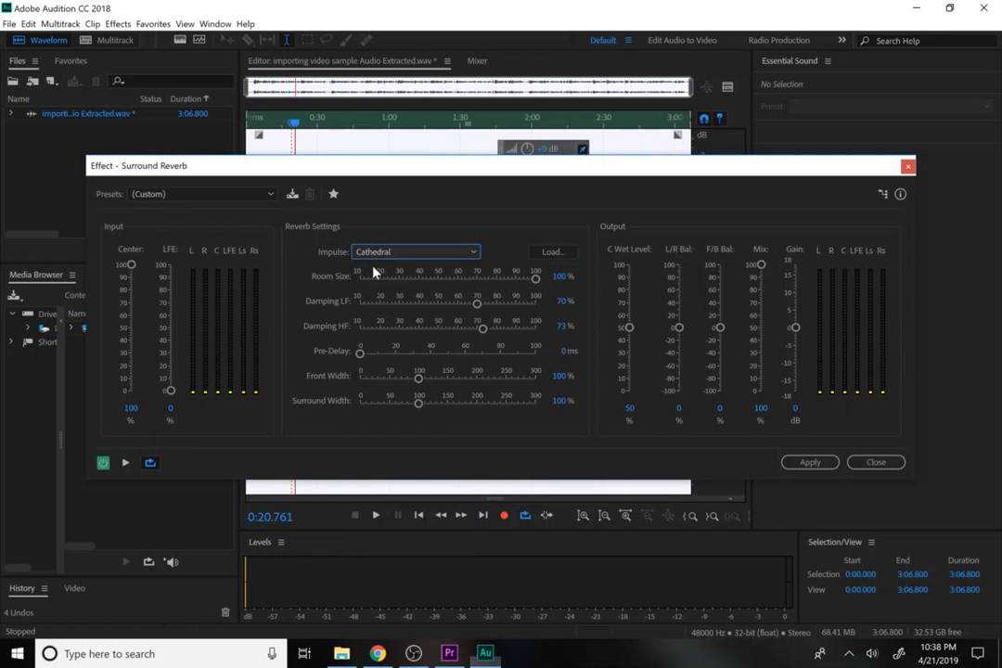
{"action": "left_click", "coordinate": [121, 466]}
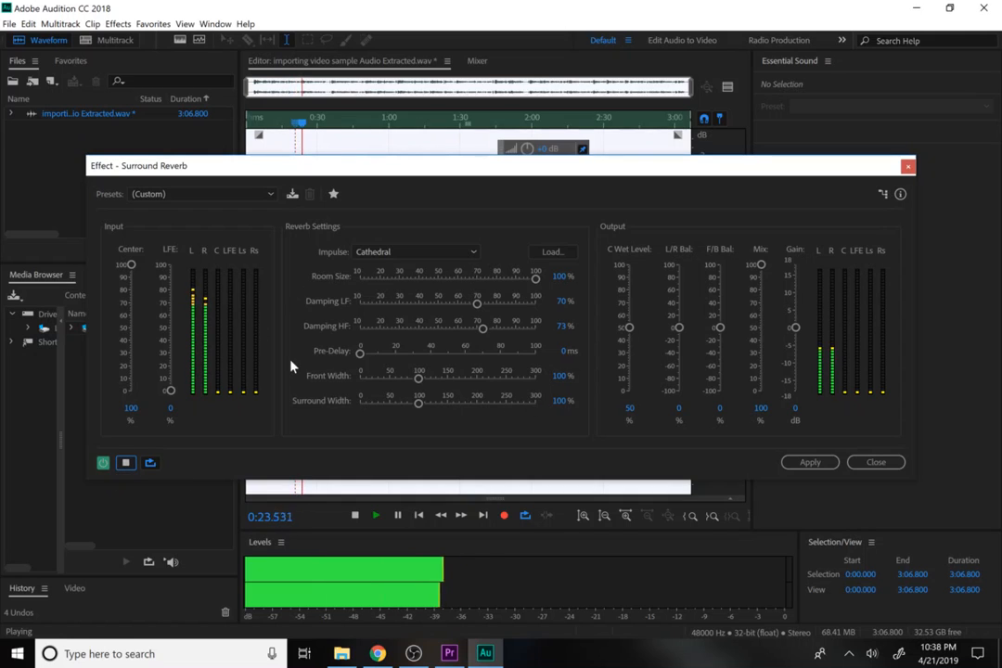
{"action": "left_click", "coordinate": [126, 463]}
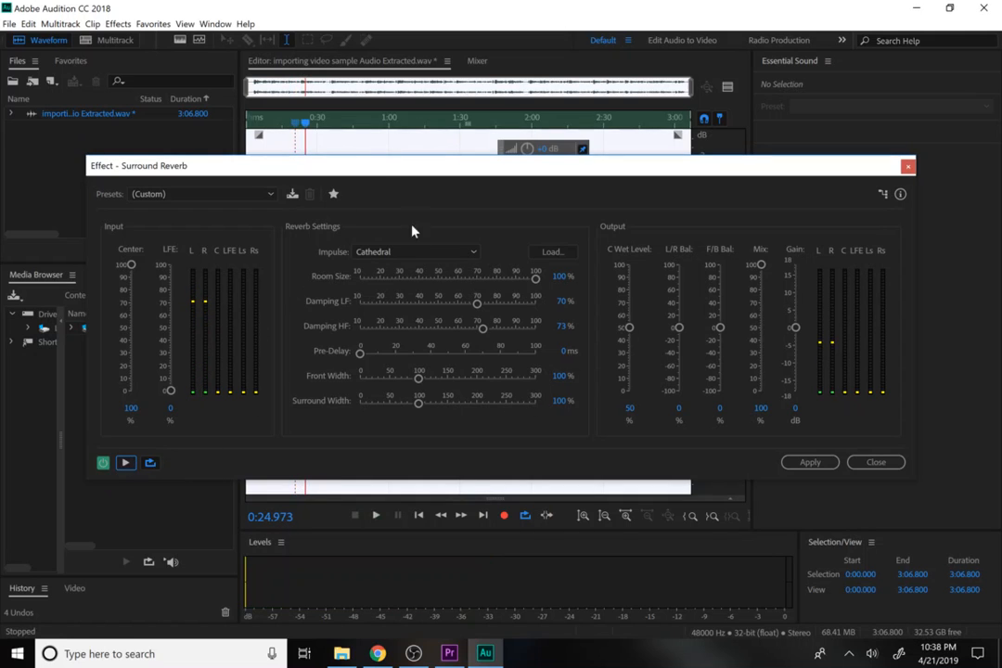
- Try the Deep Well and Open Air Theater impulses in turn, previewing each one briefly
{"action": "left_click", "coordinate": [413, 252]}
{"action": "left_click", "coordinate": [414, 284]}
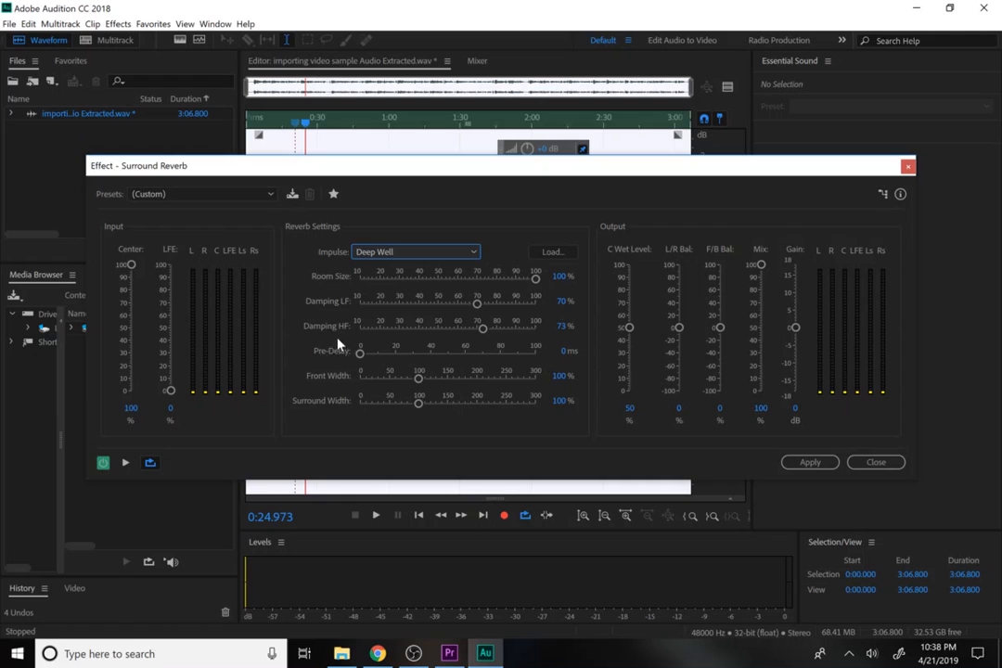
{"action": "left_click", "coordinate": [127, 464]}
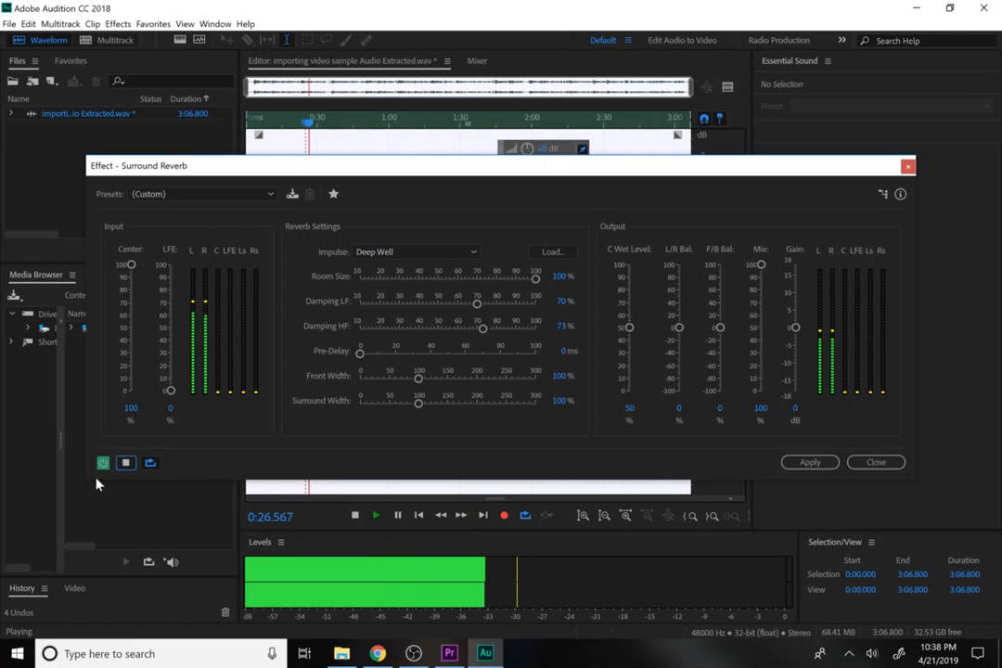
{"action": "left_click", "coordinate": [125, 463]}
{"action": "left_click", "coordinate": [397, 251]}
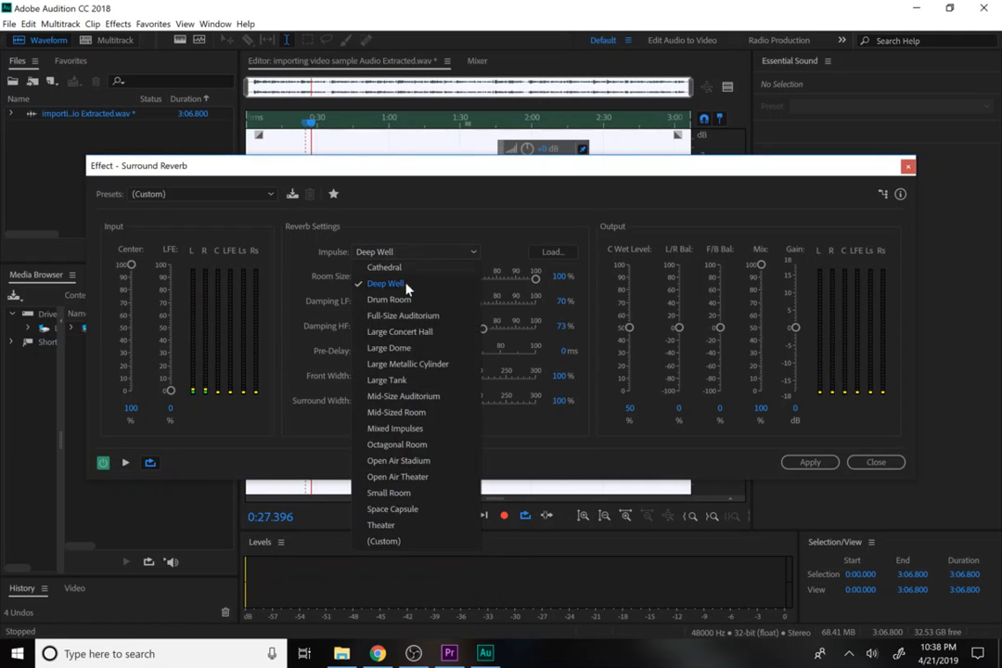
{"action": "left_click", "coordinate": [420, 475]}
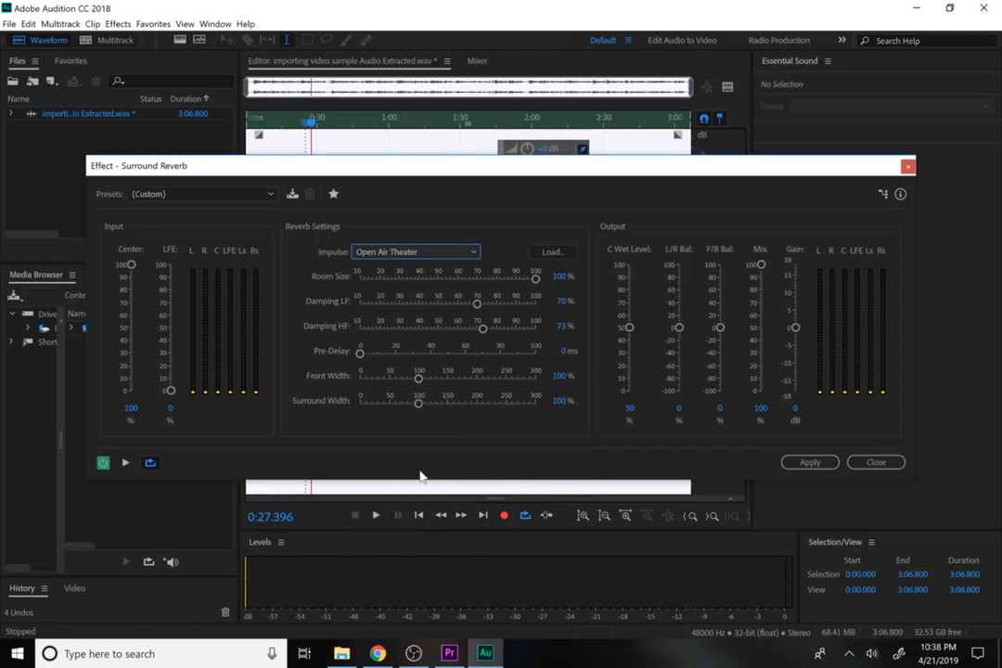
{"action": "left_click", "coordinate": [126, 462]}
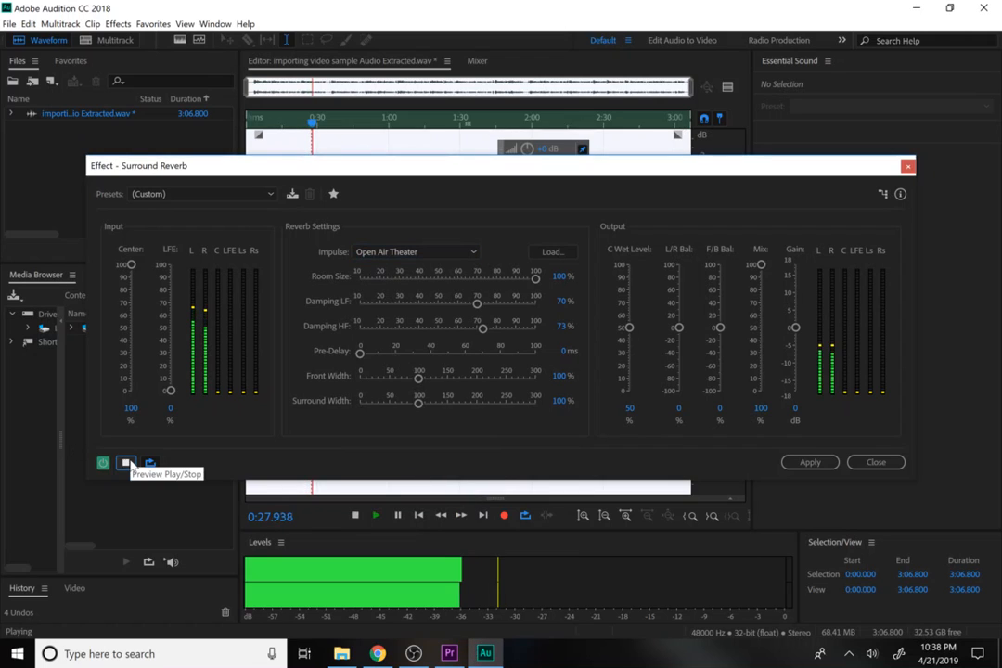
{"action": "left_click", "coordinate": [127, 463]}
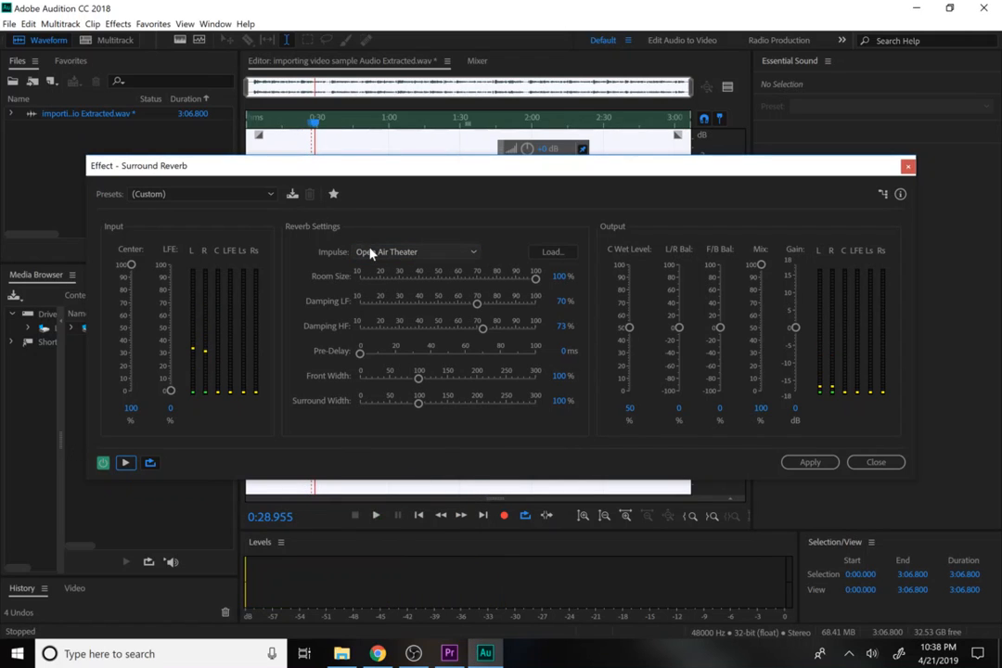
- Set the Surround Reverb impulse to Theater, preview it, and apply the effect to the whole file
{"action": "left_click", "coordinate": [371, 252]}
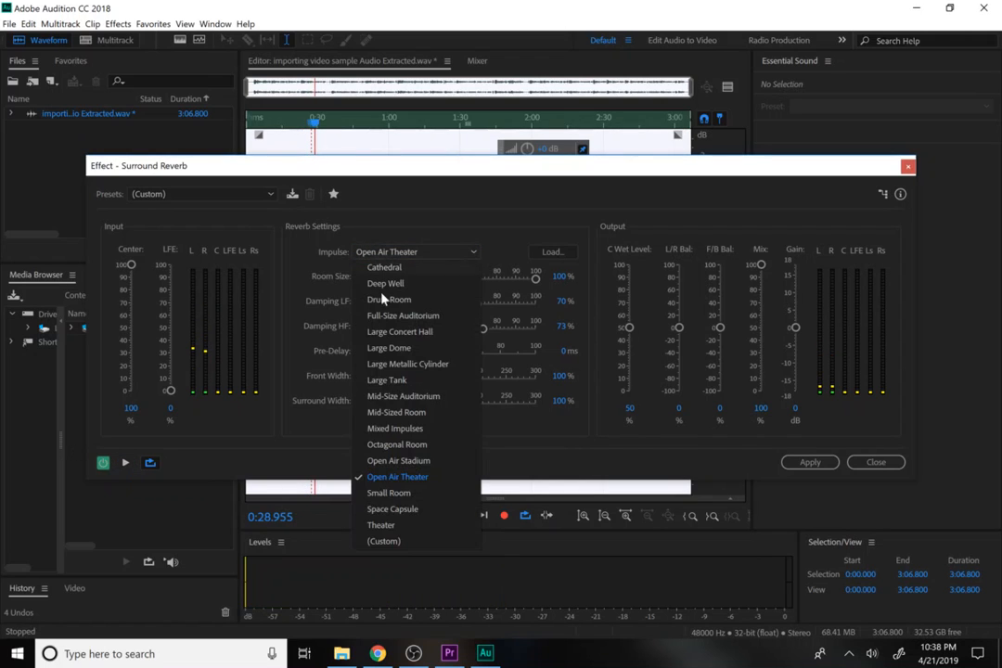
{"action": "left_click", "coordinate": [400, 525]}
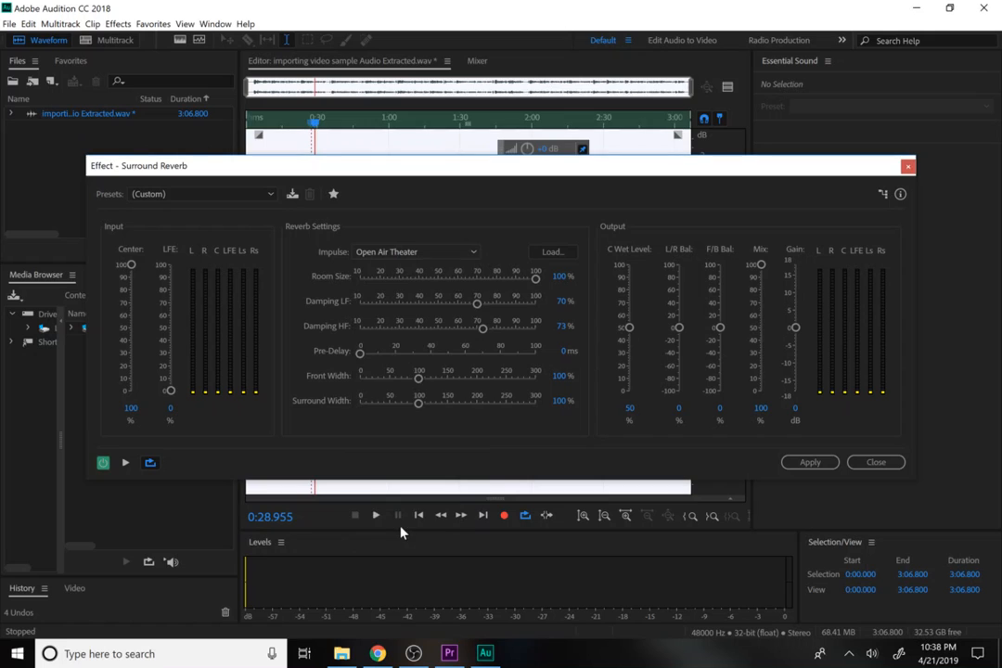
{"action": "left_click", "coordinate": [125, 463]}
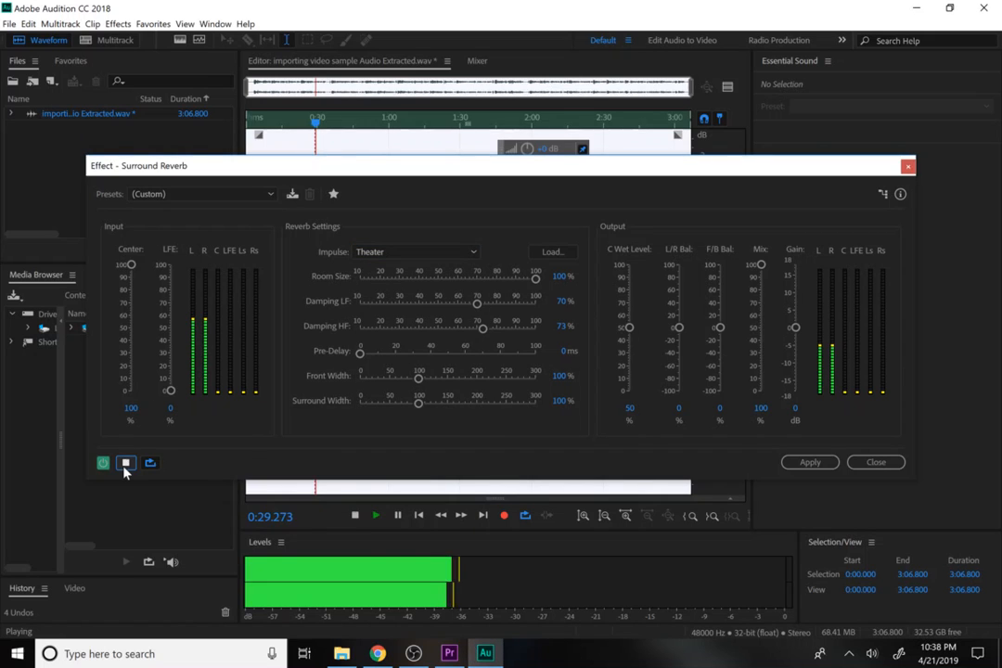
{"action": "left_click", "coordinate": [810, 461]}
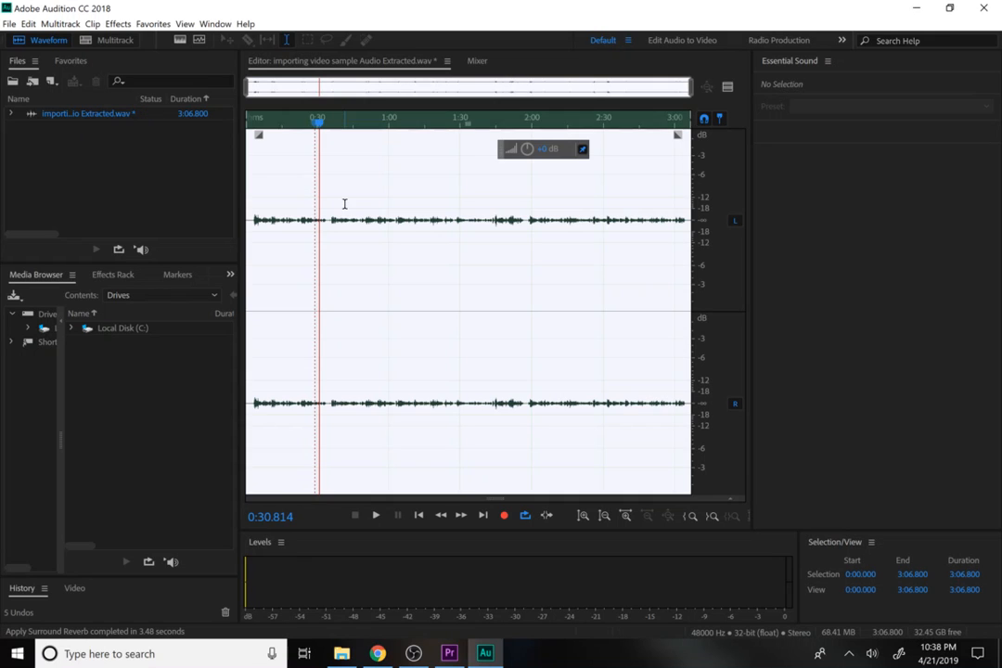
- Play a moment of the processed audio, then switch briefly to Premiere Pro and back to Audition
{"action": "key", "text": "space"}
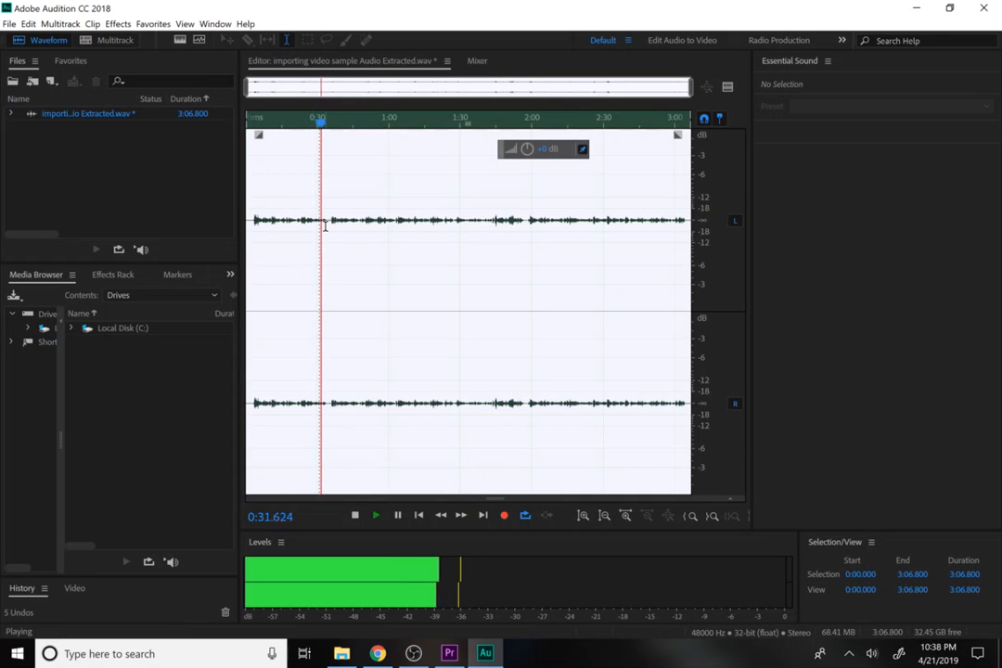
{"action": "key", "text": "space"}
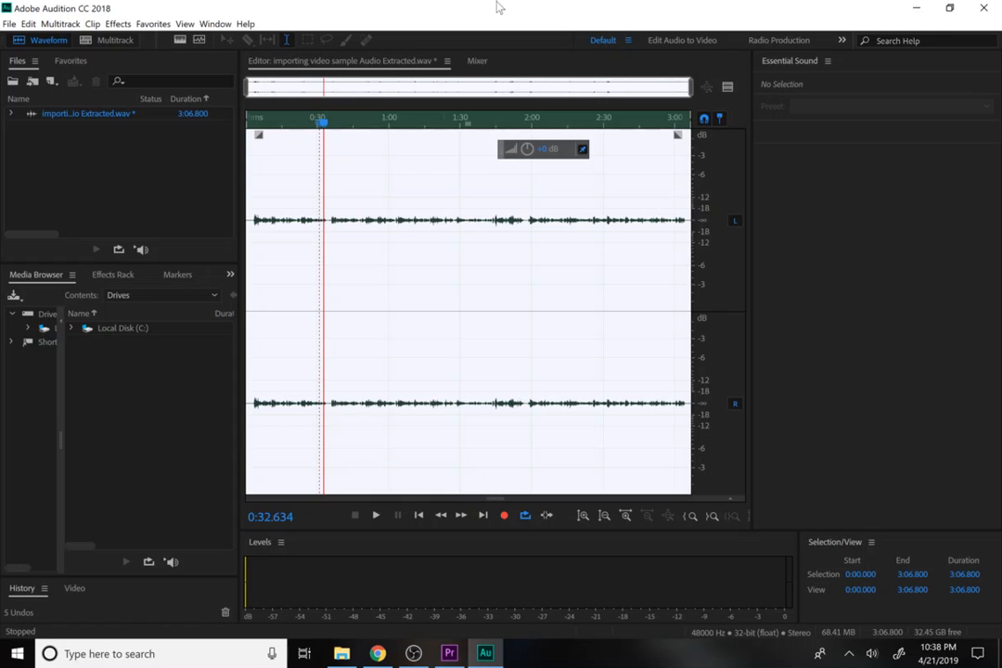
{"action": "left_click", "coordinate": [447, 655]}
{"action": "left_click", "coordinate": [484, 655]}
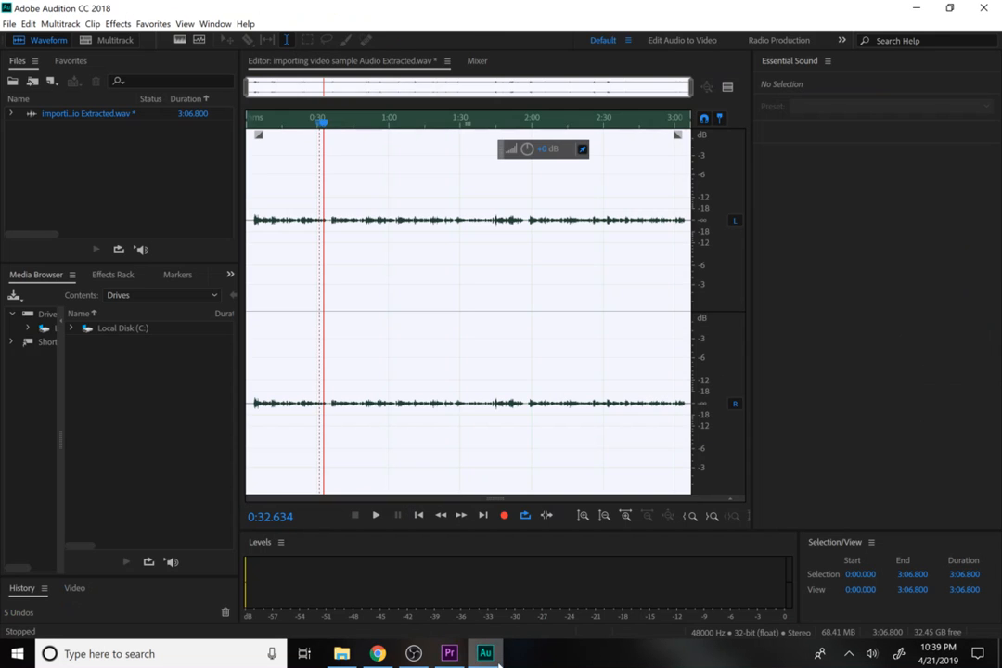
- Save the processed audio file, switch to Premiere Pro, and place the extracted audio clip on track A3 at the sequence start
{"action": "key", "text": "ctrl+s"}
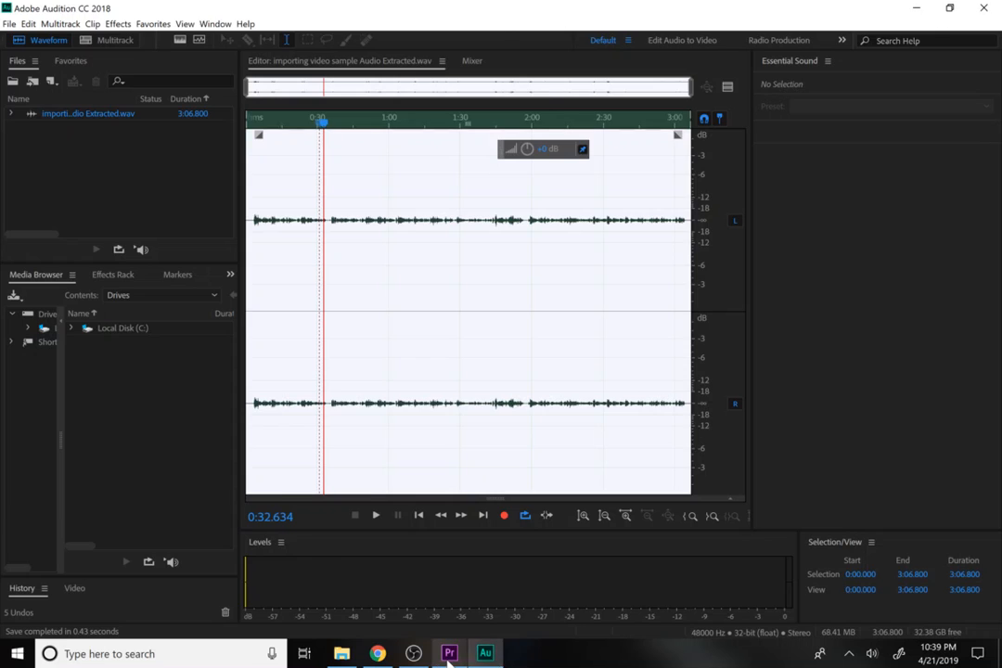
{"action": "key", "text": "alt+Tab"}
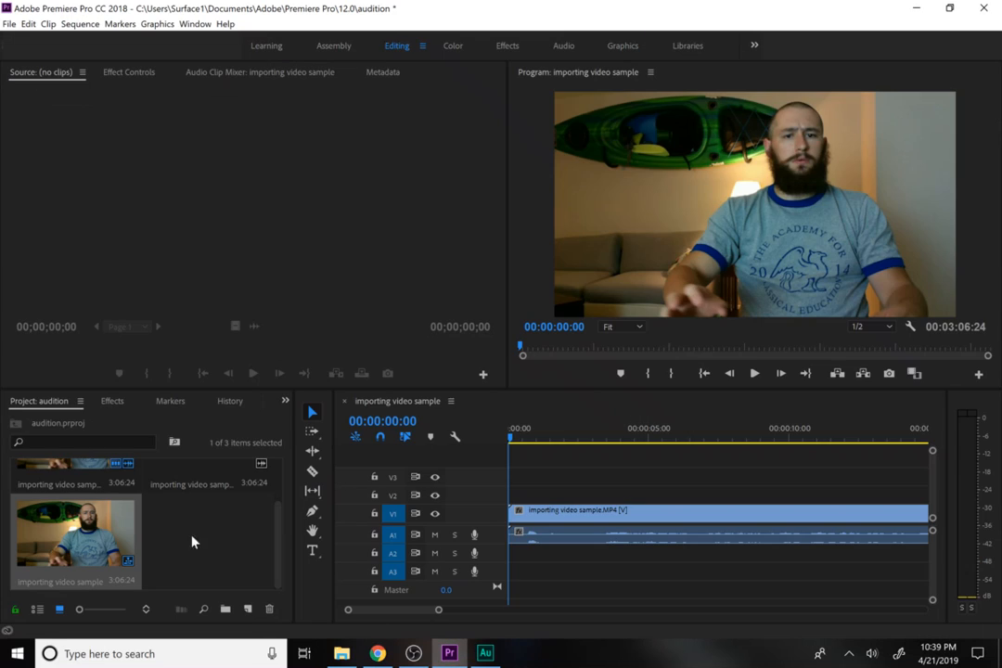
{"action": "left_click", "coordinate": [197, 478]}
{"action": "left_click_drag", "start_coordinate": [499, 568], "coordinate": [508, 569]}
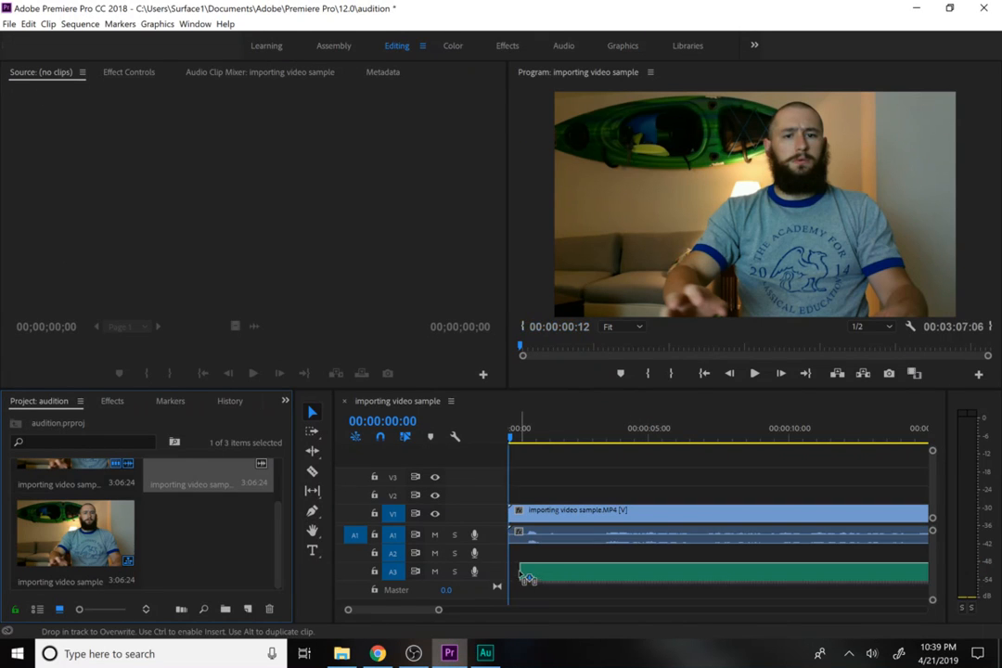
- Play the sequence from the start, alternately soloing tracks A3 and A1 to compare processed and original audio, and clear the solos
{"action": "left_click", "coordinate": [432, 537]}
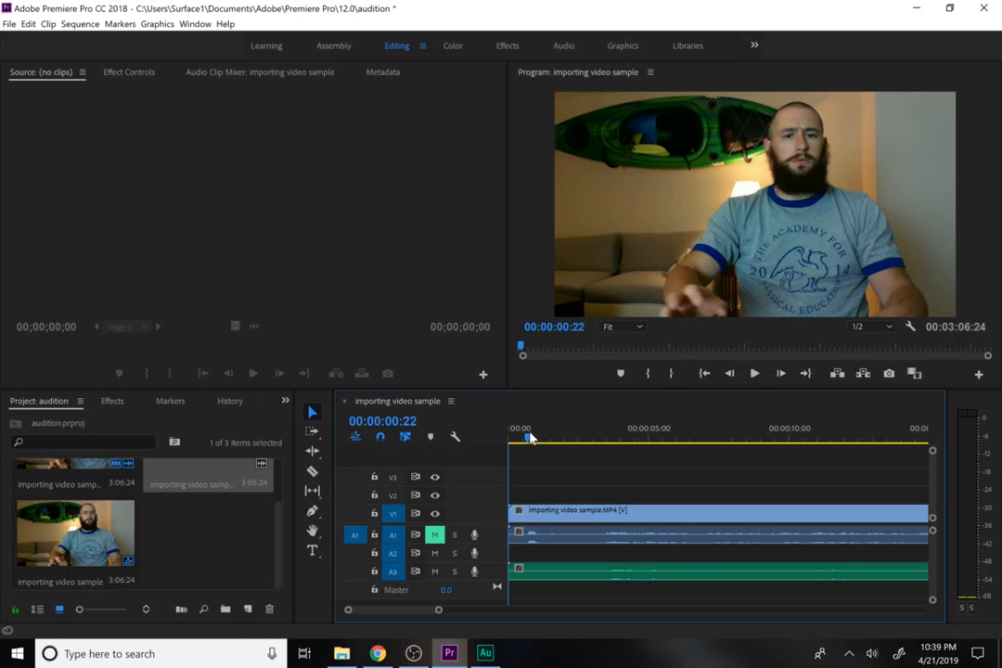
{"action": "left_click_drag", "start_coordinate": [530, 438], "coordinate": [487, 436]}
{"action": "left_click", "coordinate": [455, 573]}
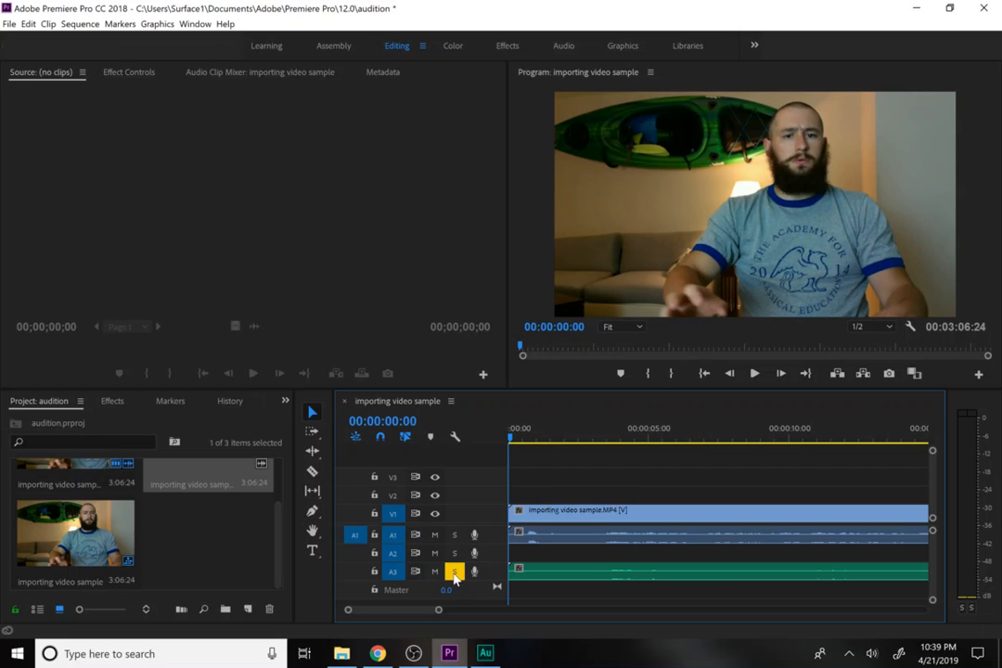
{"action": "key", "text": "space"}
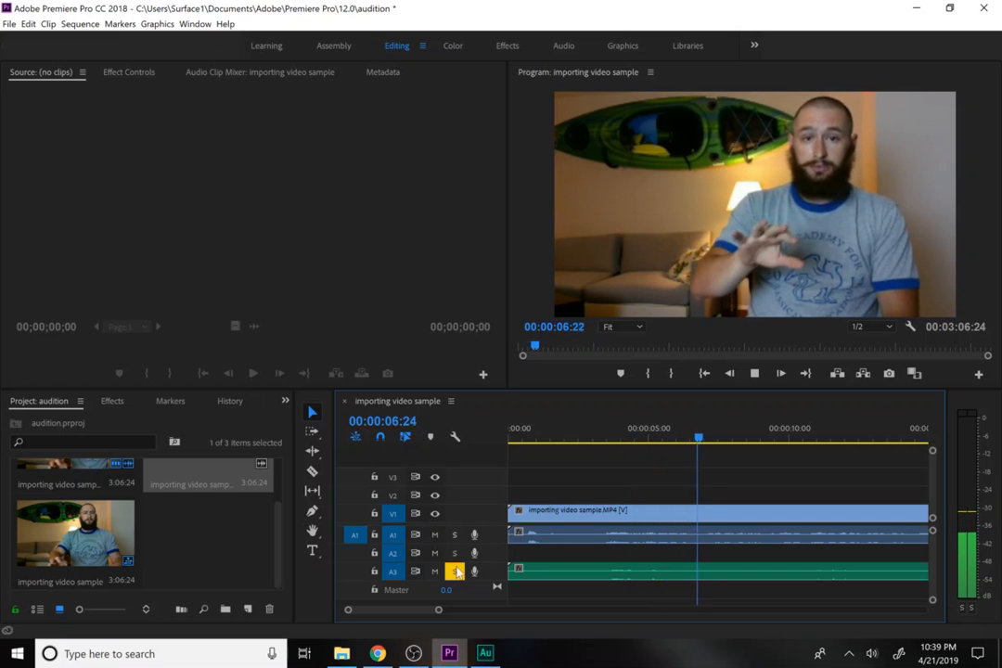
{"action": "left_click", "coordinate": [454, 535]}
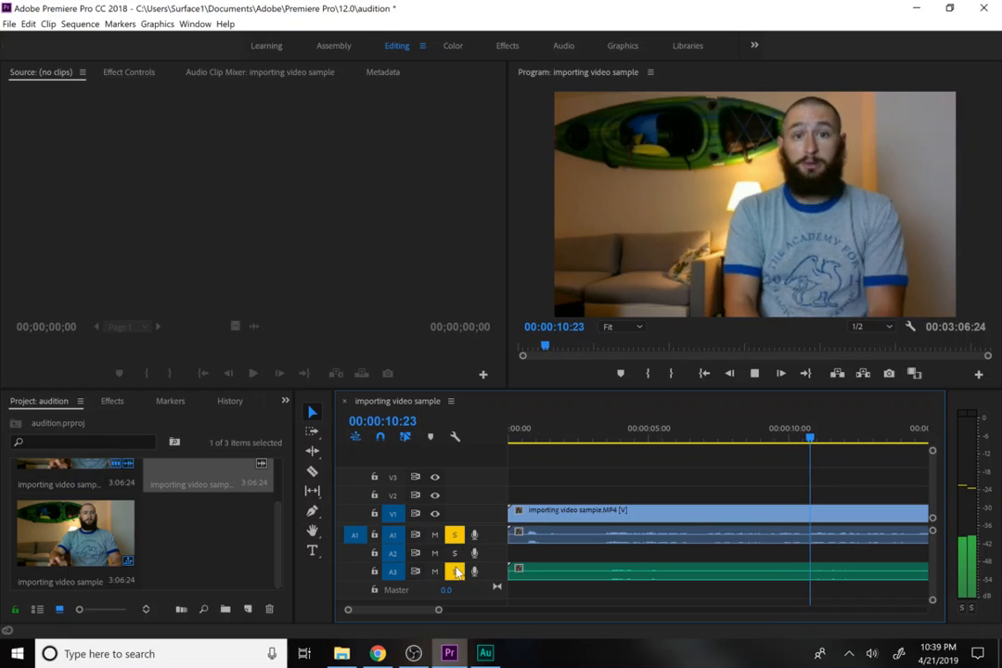
{"action": "left_click", "coordinate": [455, 571]}
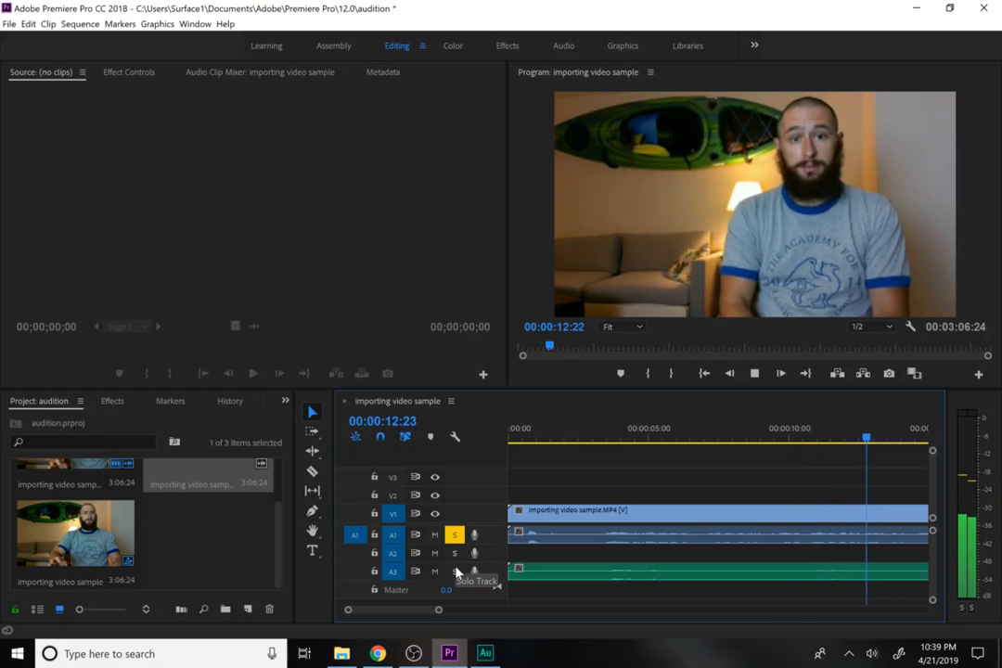
{"action": "left_click", "coordinate": [455, 572]}
{"action": "left_click", "coordinate": [454, 535]}
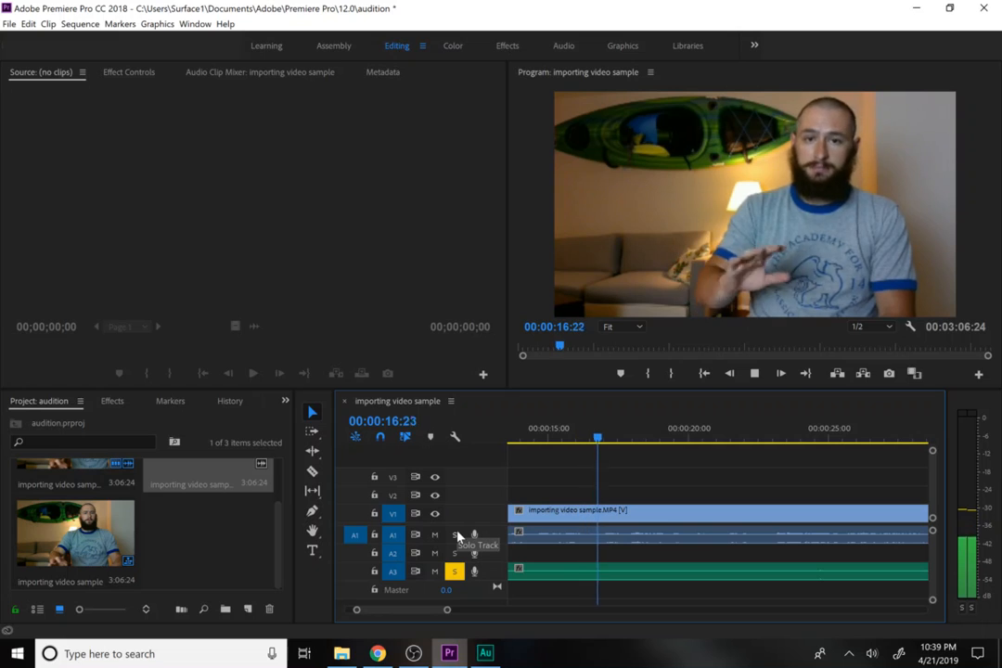
{"action": "key", "text": "space"}
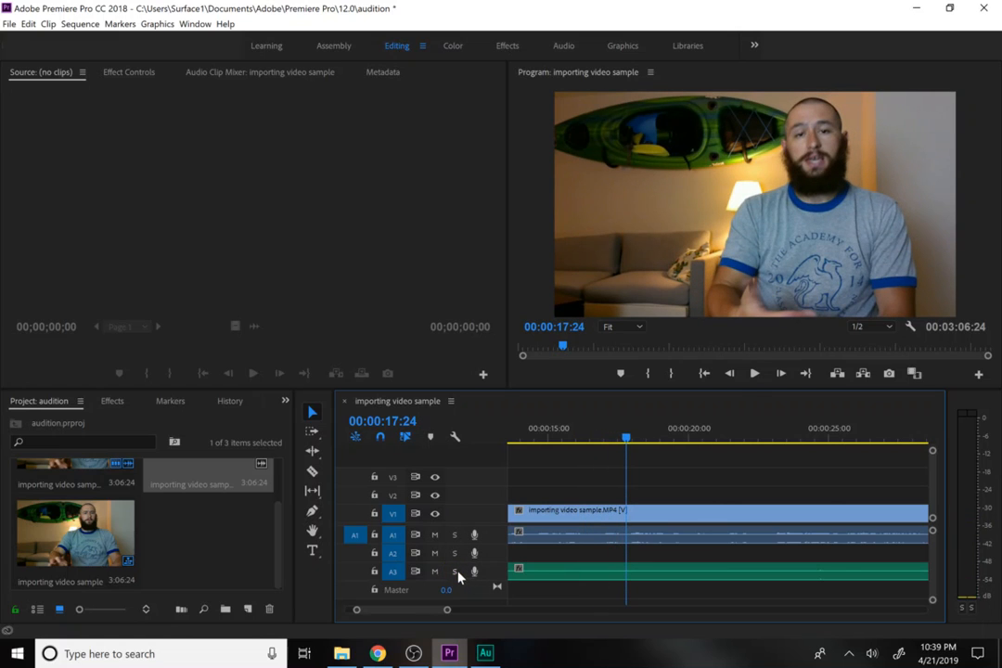
- Switch to Audition, undo the Surround Reverb, save the audio file, and return to Premiere Pro
{"action": "left_click", "coordinate": [484, 653]}
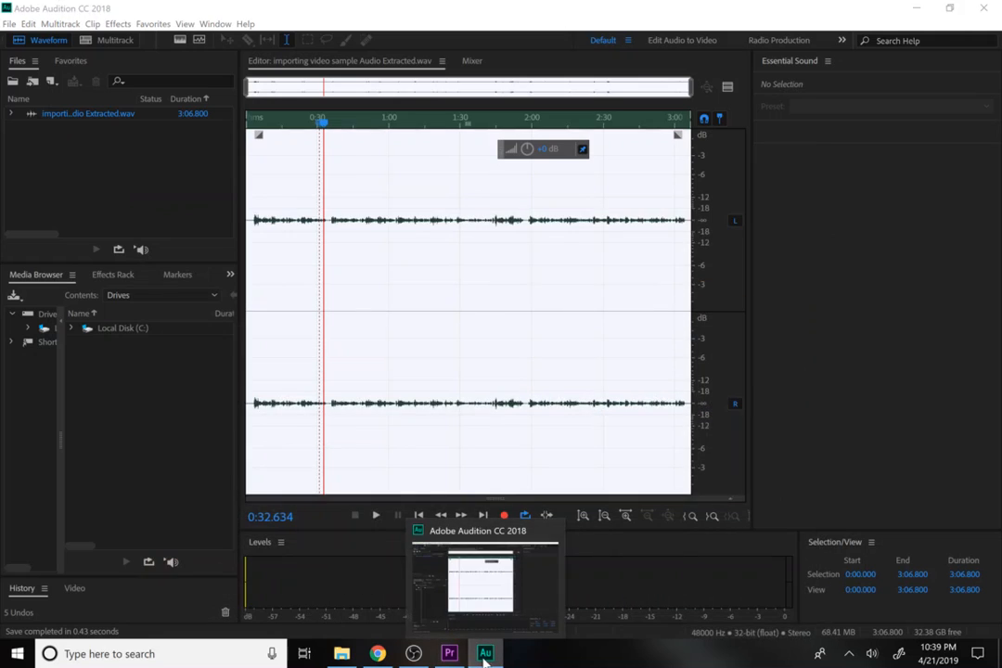
{"action": "left_click", "coordinate": [484, 655]}
{"action": "left_click", "coordinate": [484, 654]}
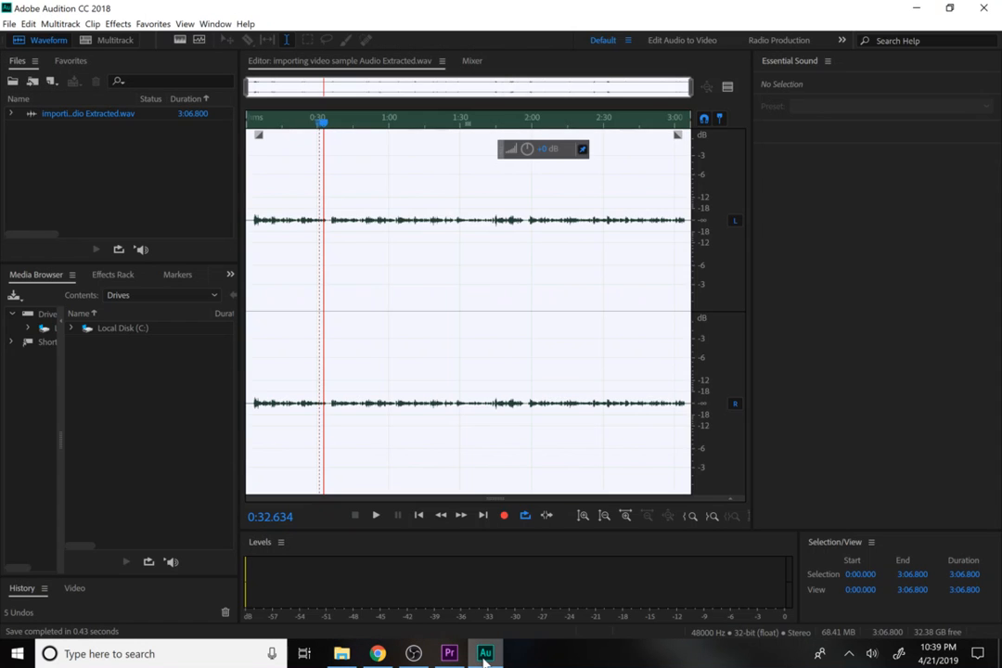
{"action": "key", "text": "ctrl+z"}
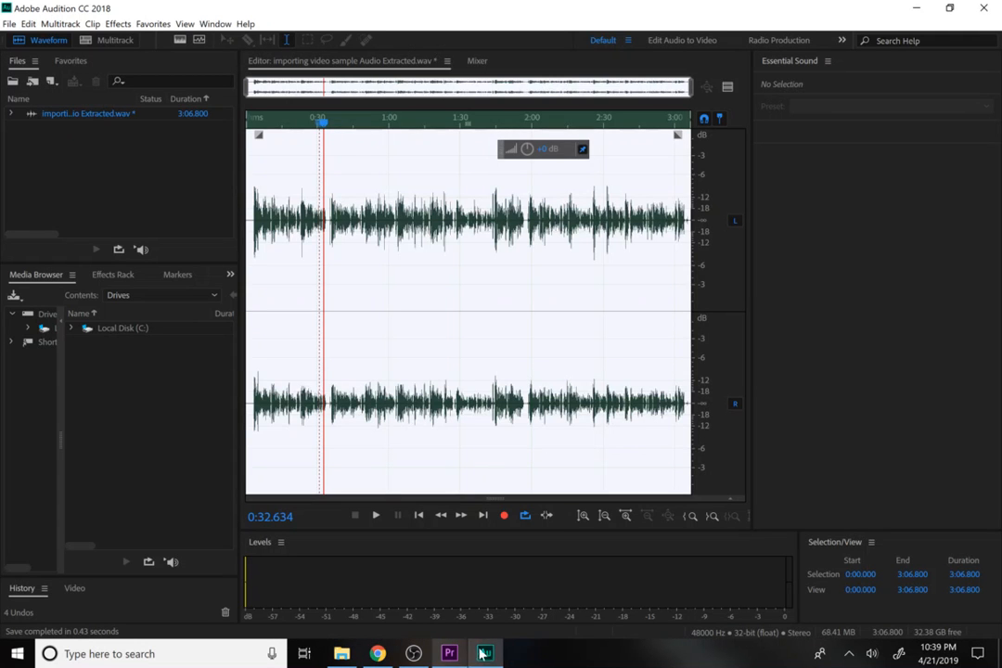
{"action": "left_click", "coordinate": [451, 655]}
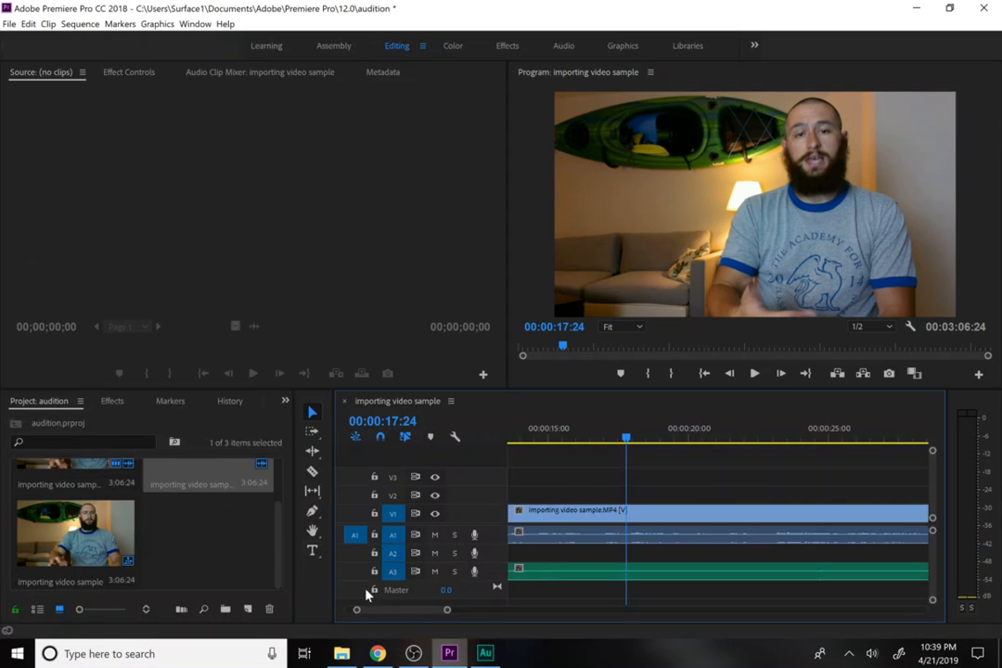
{"action": "key", "text": "alt+Tab"}
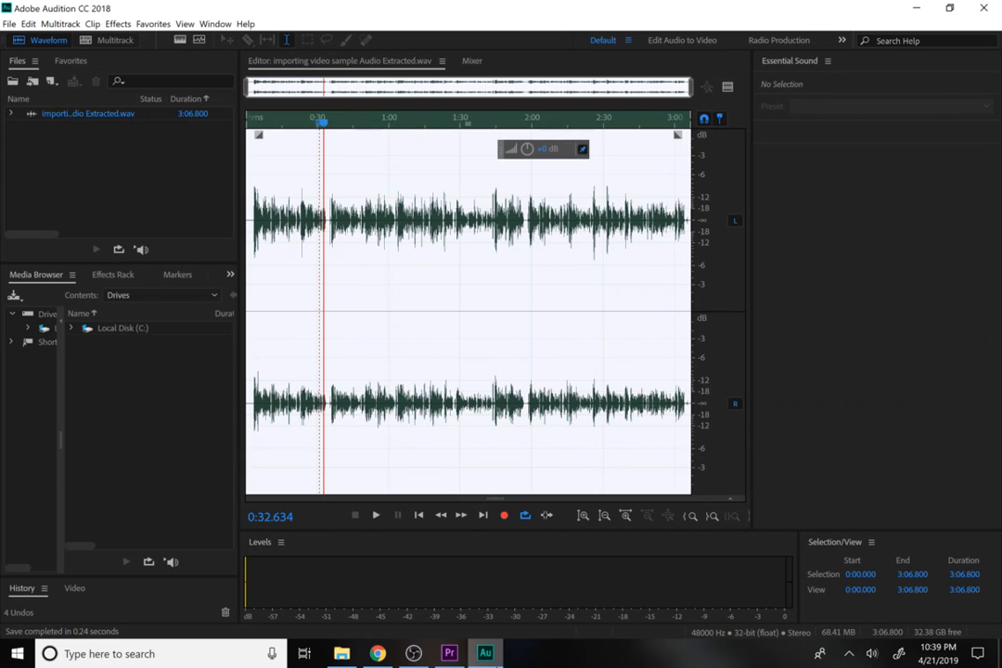
{"action": "key", "text": "alt+Tab"}
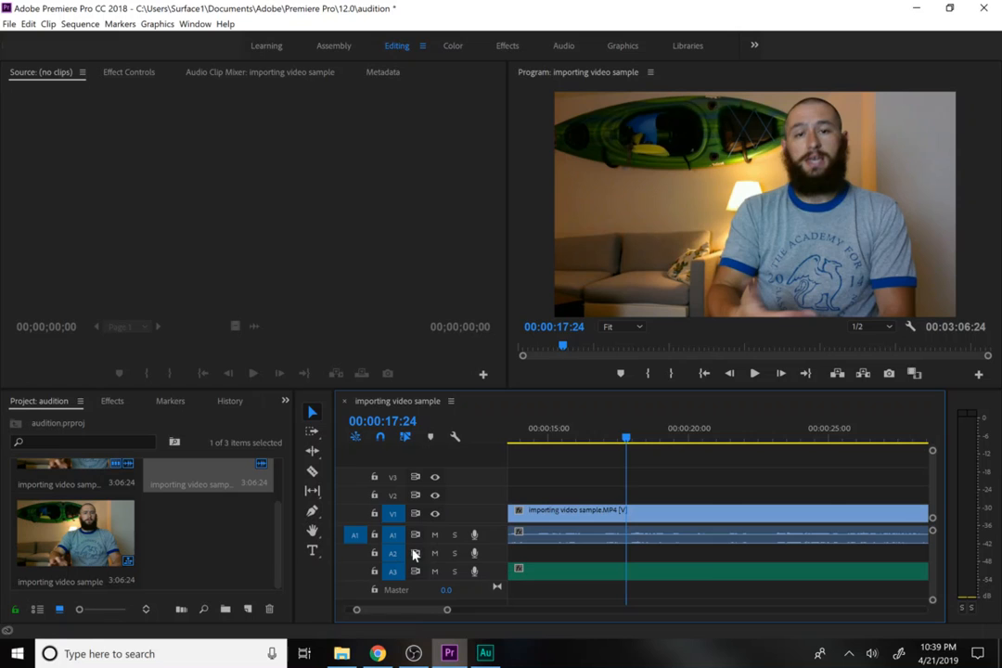
- Play the sequence with track A1 muted, then with only track A3 muted, to compare the two audio versions
{"action": "key", "text": "space"}
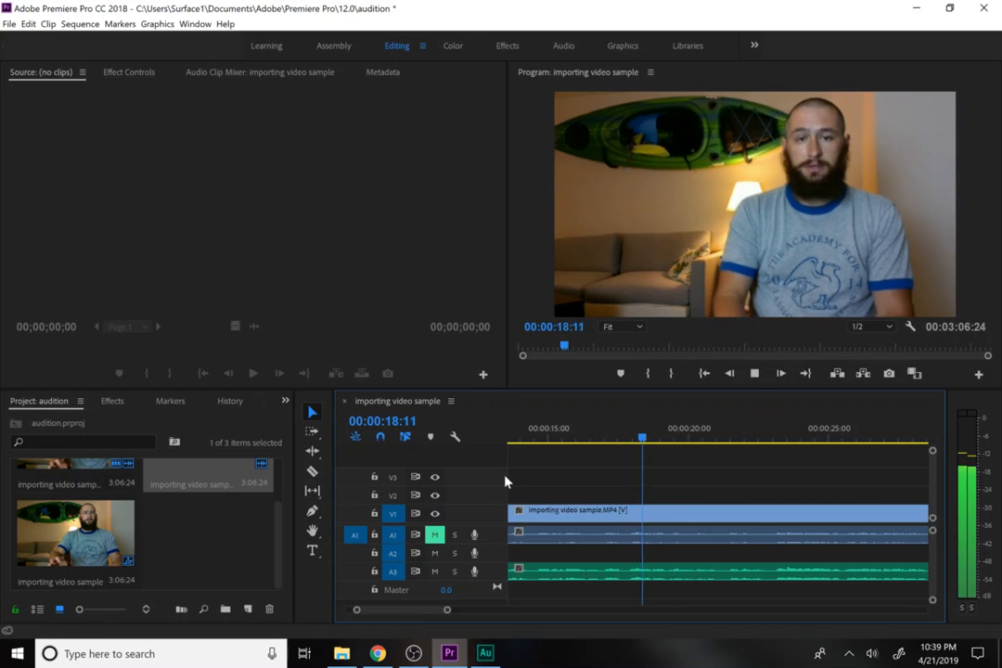
{"action": "key", "text": "space"}
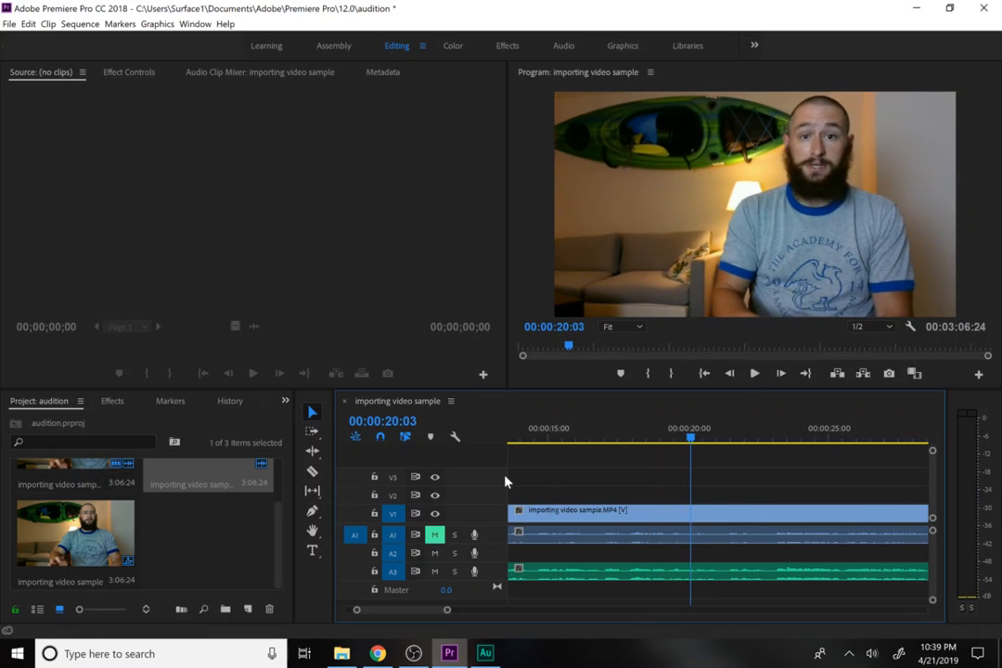
{"action": "left_click", "coordinate": [436, 535]}
{"action": "left_click", "coordinate": [434, 571]}
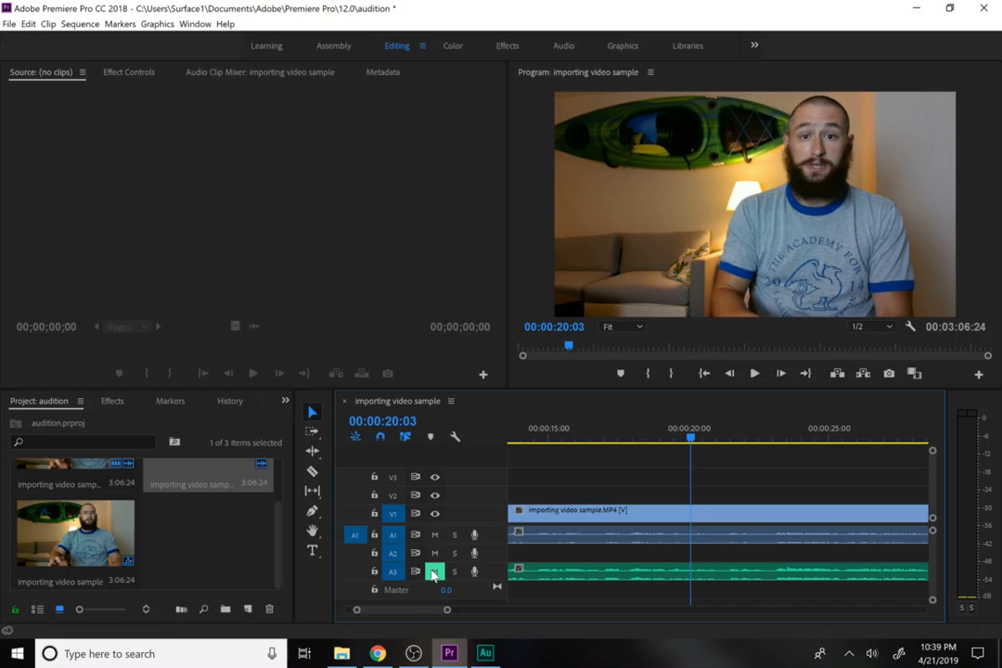
{"action": "key", "text": "space"}
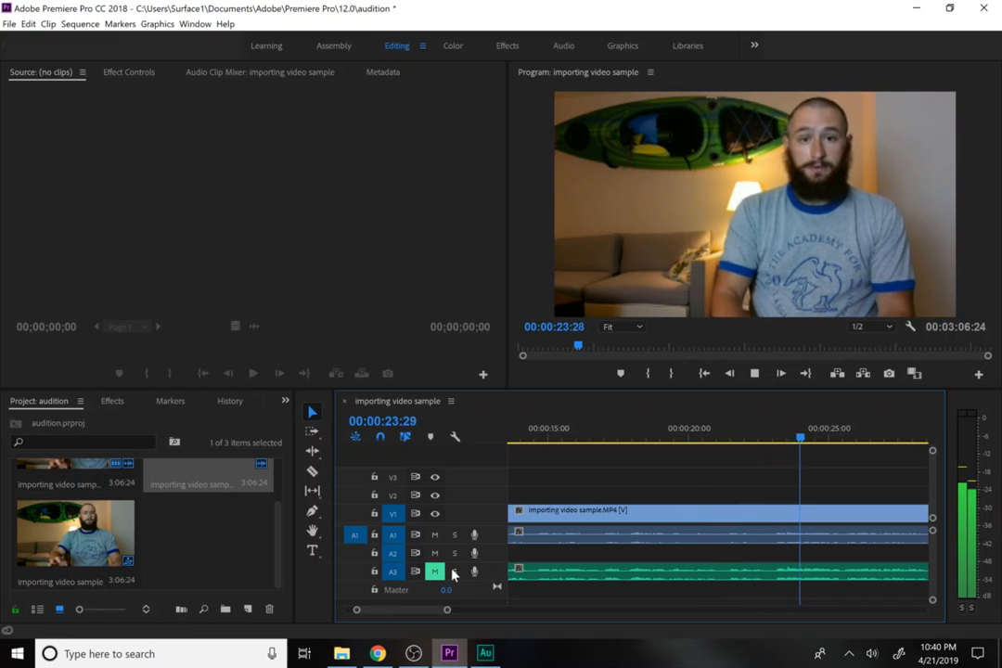
- Unmute track A3, alternate solo between A3 and A1 during playback, and stop with only A3 soloed
{"action": "left_click", "coordinate": [454, 571]}
{"action": "left_click", "coordinate": [438, 572]}
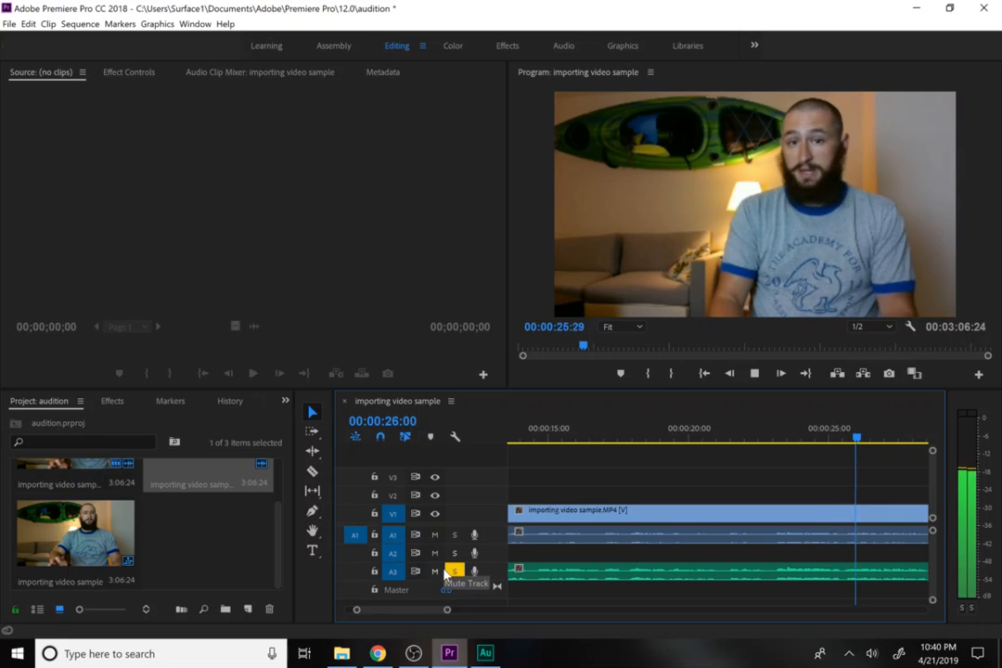
{"action": "left_click", "coordinate": [455, 535]}
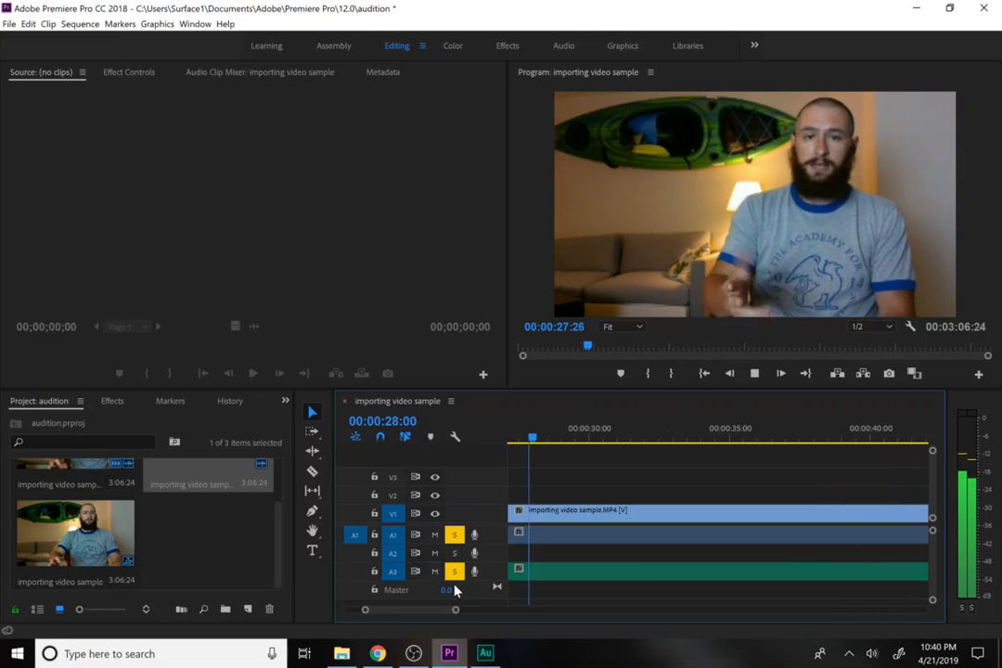
{"action": "left_click", "coordinate": [454, 572]}
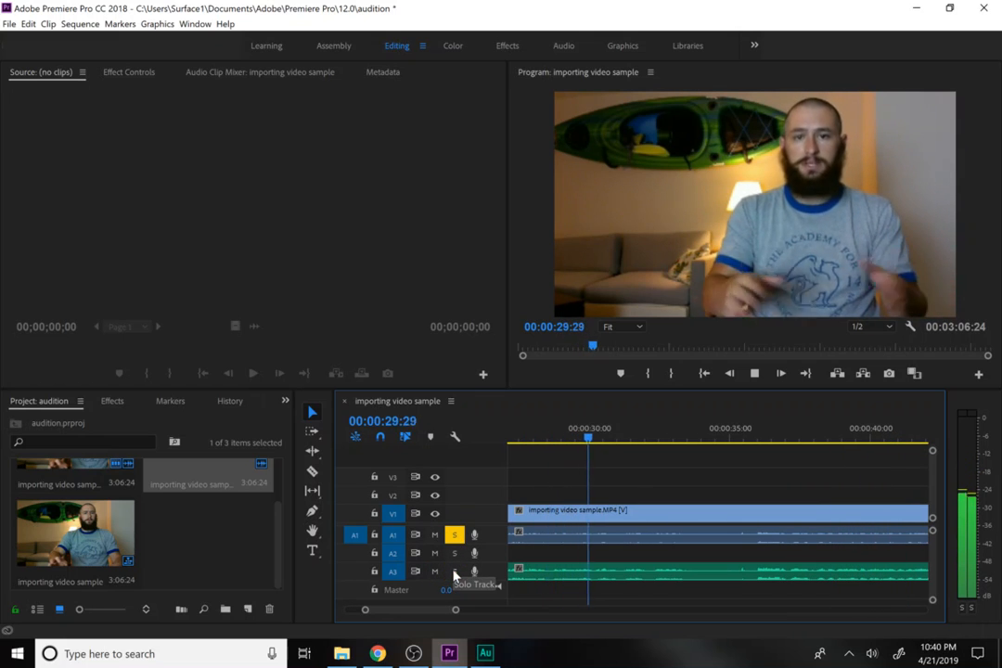
{"action": "left_click", "coordinate": [455, 571]}
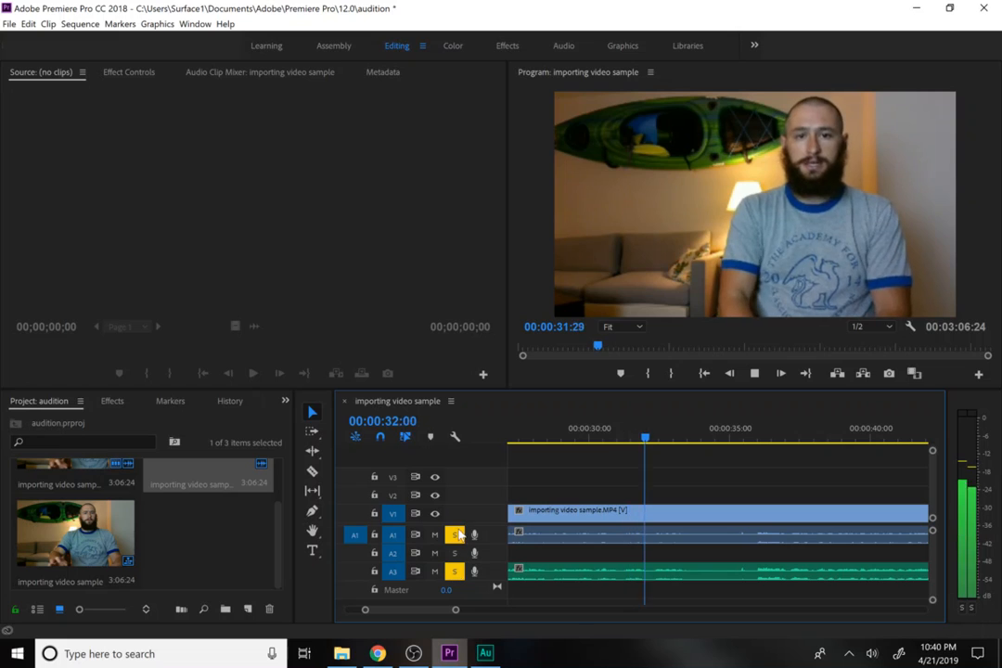
{"action": "left_click", "coordinate": [456, 536]}
{"action": "key", "text": "space"}
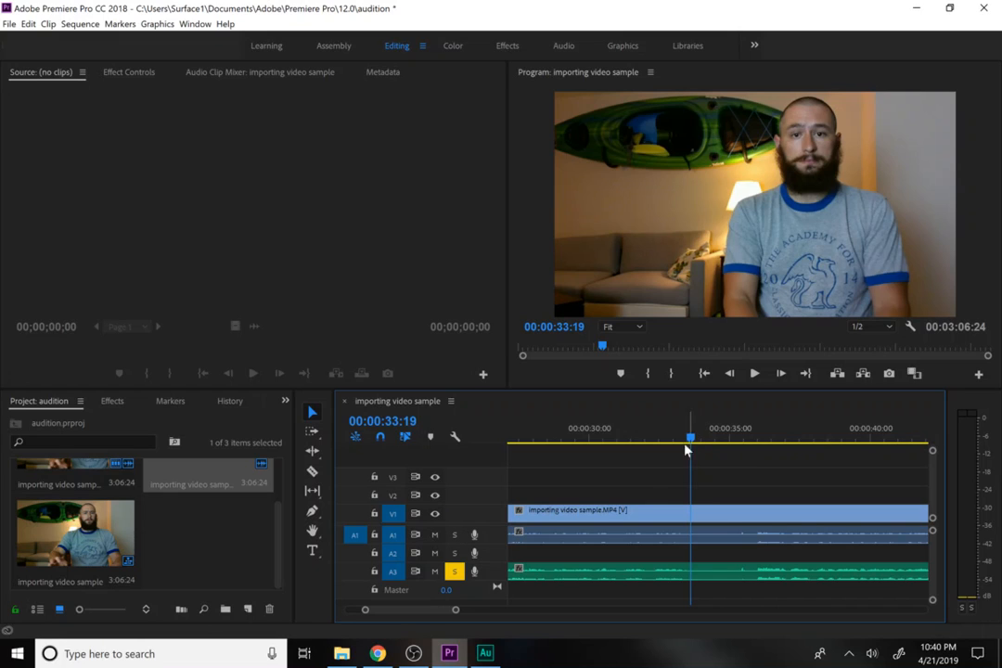
- Switch to Audition and open the Pitch Shifter effect for the extracted audio file
{"action": "mouse_move", "coordinate": [485, 655]}
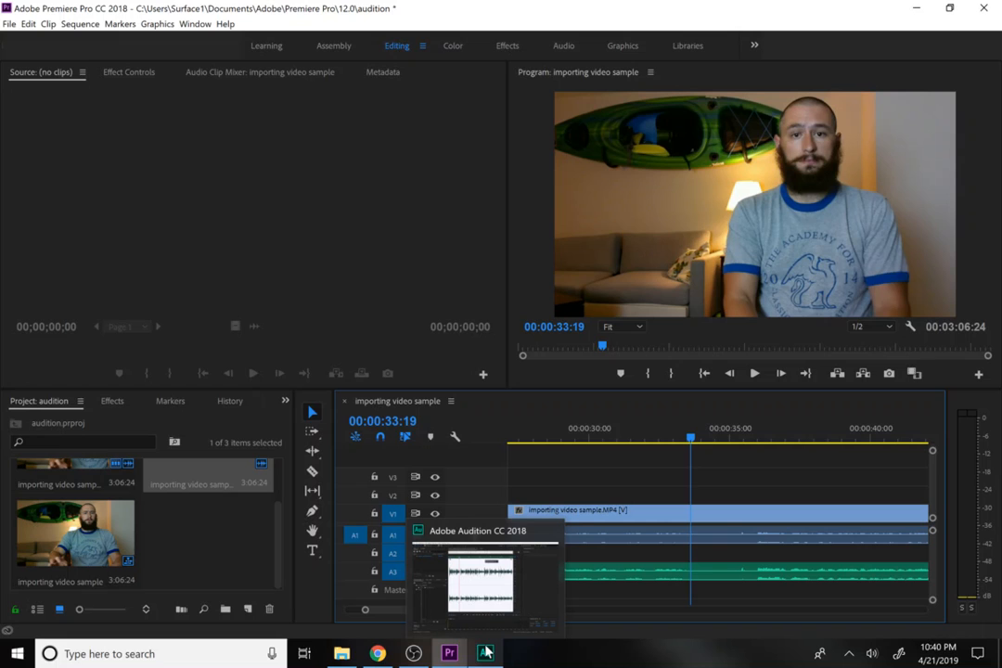
{"action": "left_click_drag", "start_coordinate": [686, 436], "coordinate": [618, 436]}
{"action": "left_click", "coordinate": [485, 653]}
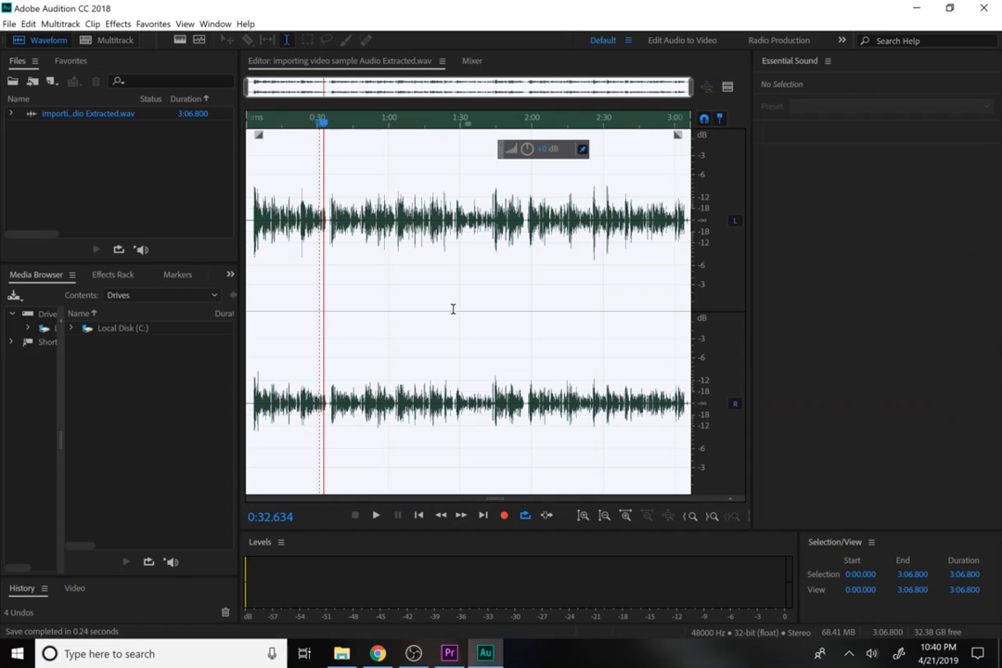
{"action": "left_click", "coordinate": [118, 24]}
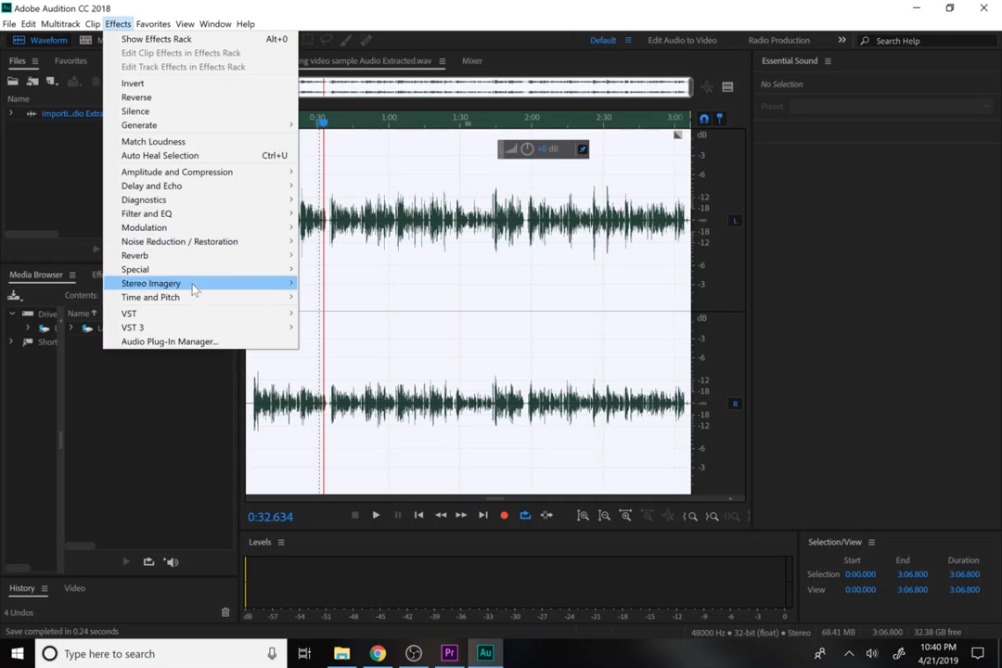
{"action": "mouse_move", "coordinate": [194, 300]}
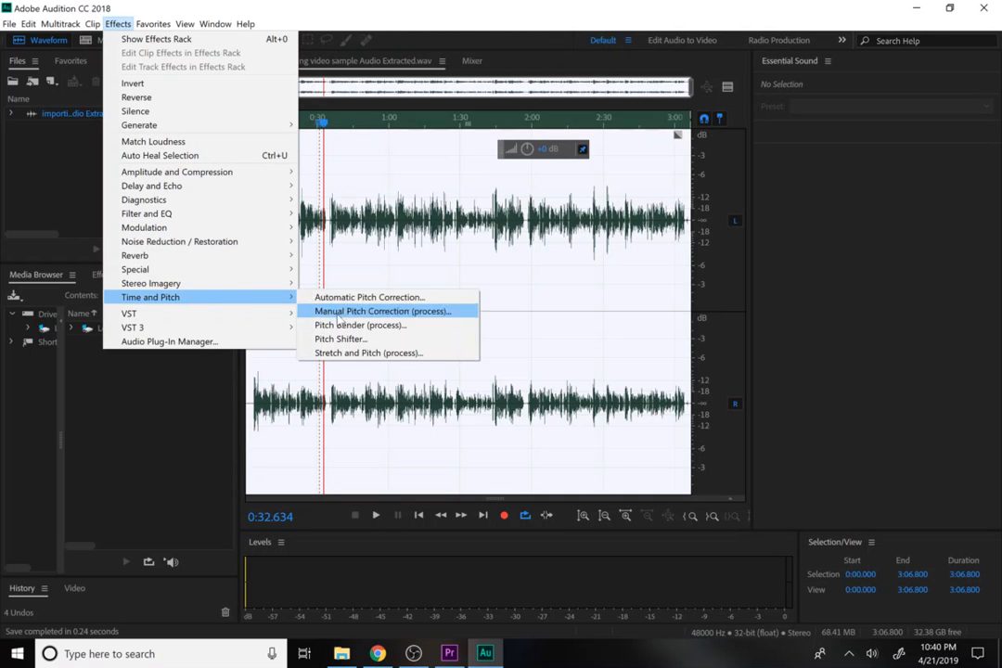
{"action": "left_click", "coordinate": [342, 339]}
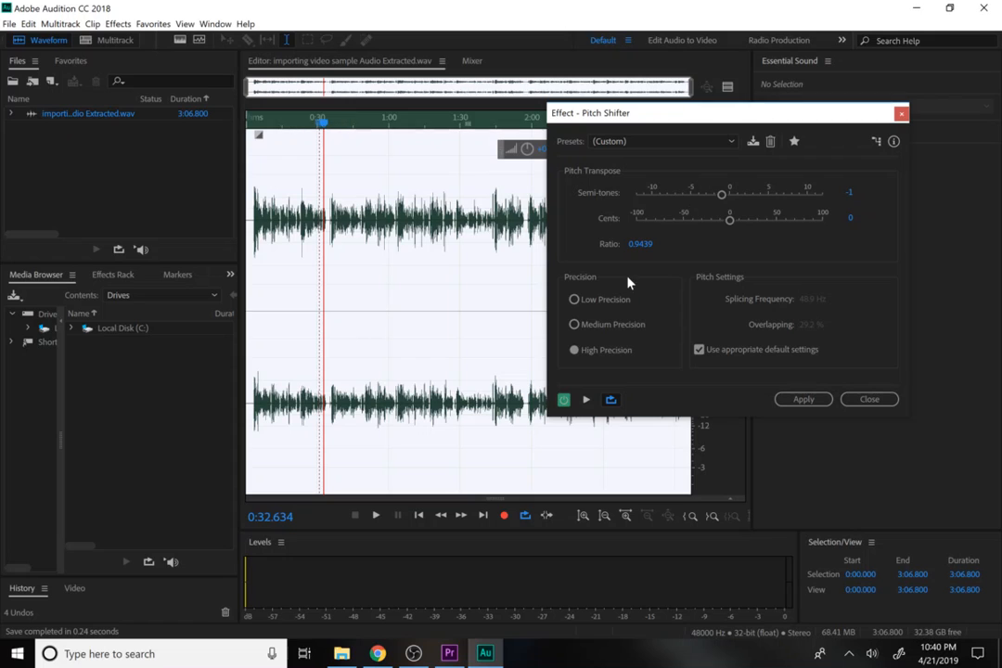
- Preview the Pitch Shifter while lowering Semi-tones to -5, then stop playback
{"action": "left_click", "coordinate": [585, 399]}
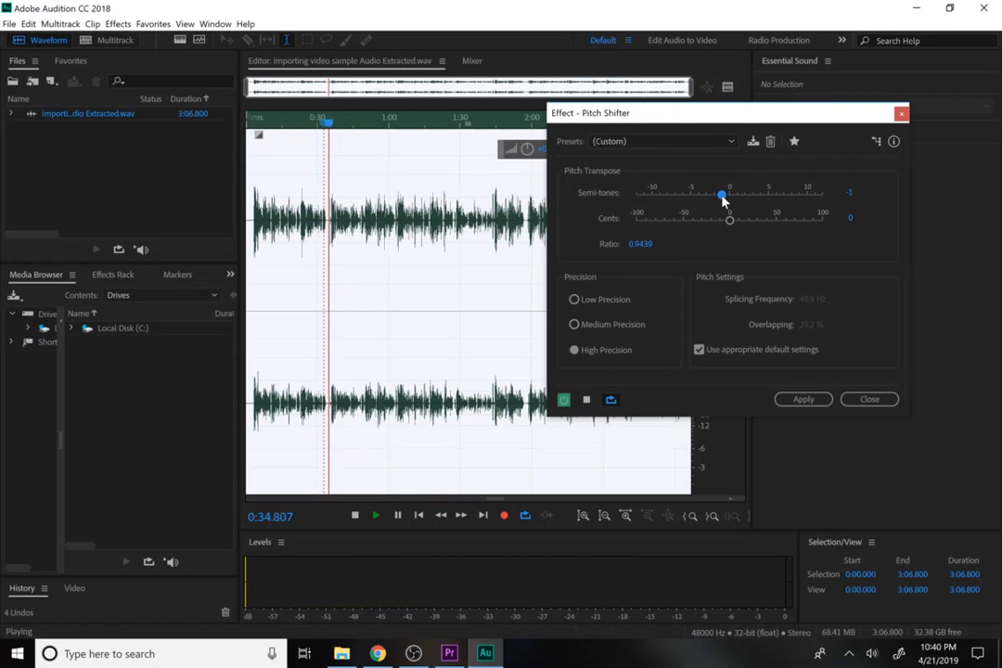
{"action": "left_click_drag", "start_coordinate": [721, 196], "coordinate": [692, 197]}
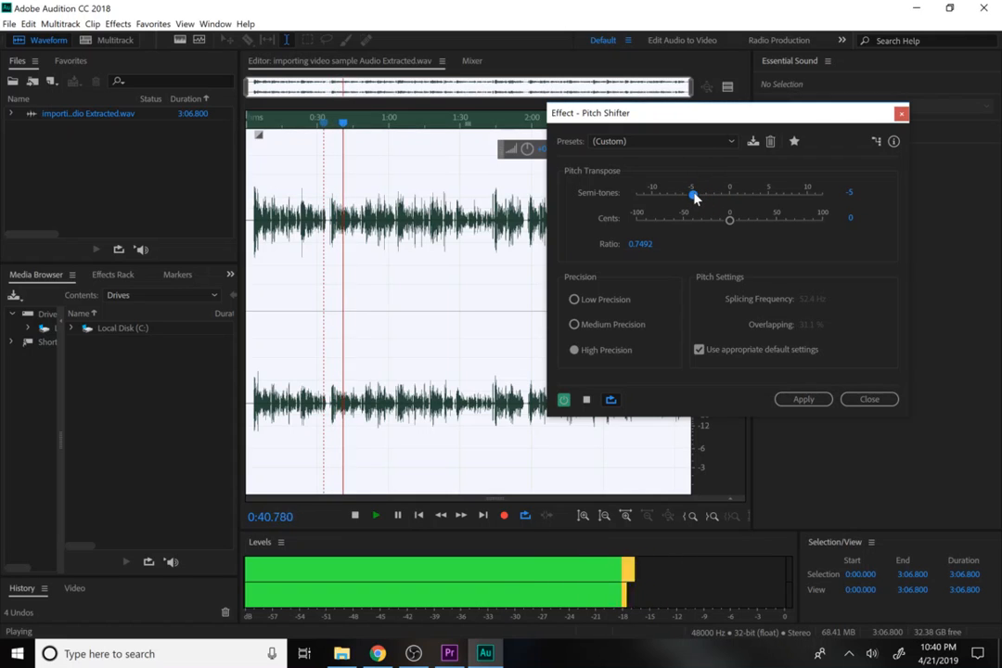
{"action": "left_click", "coordinate": [586, 399]}
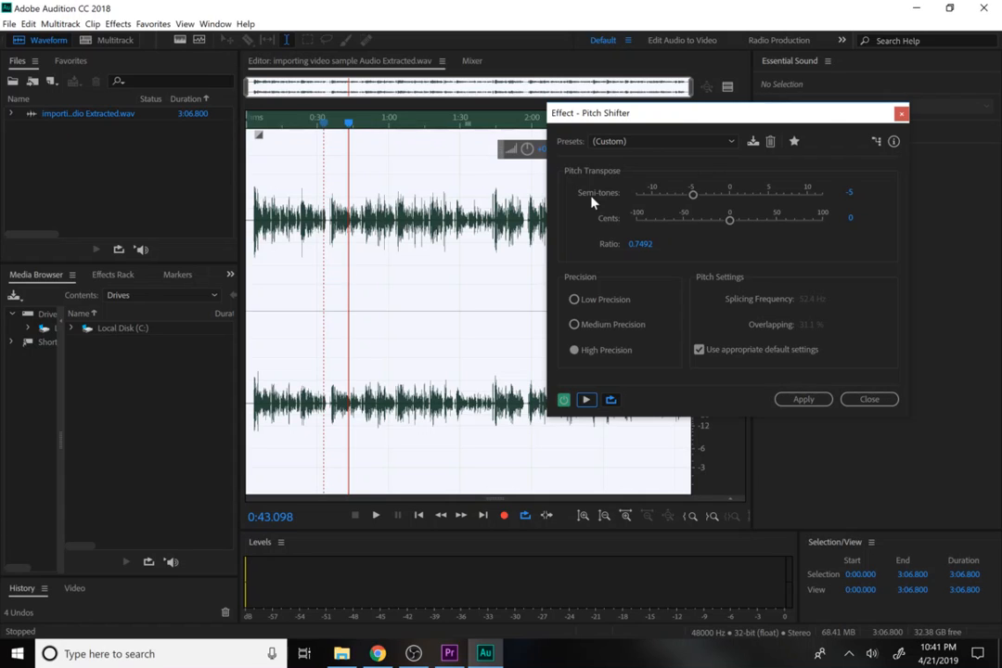
- Preview the pitch shift with Semi-tones at 3, then lower Semi-tones to -4 during playback
{"action": "left_click_drag", "start_coordinate": [696, 199], "coordinate": [700, 203]}
{"action": "left_click", "coordinate": [586, 399]}
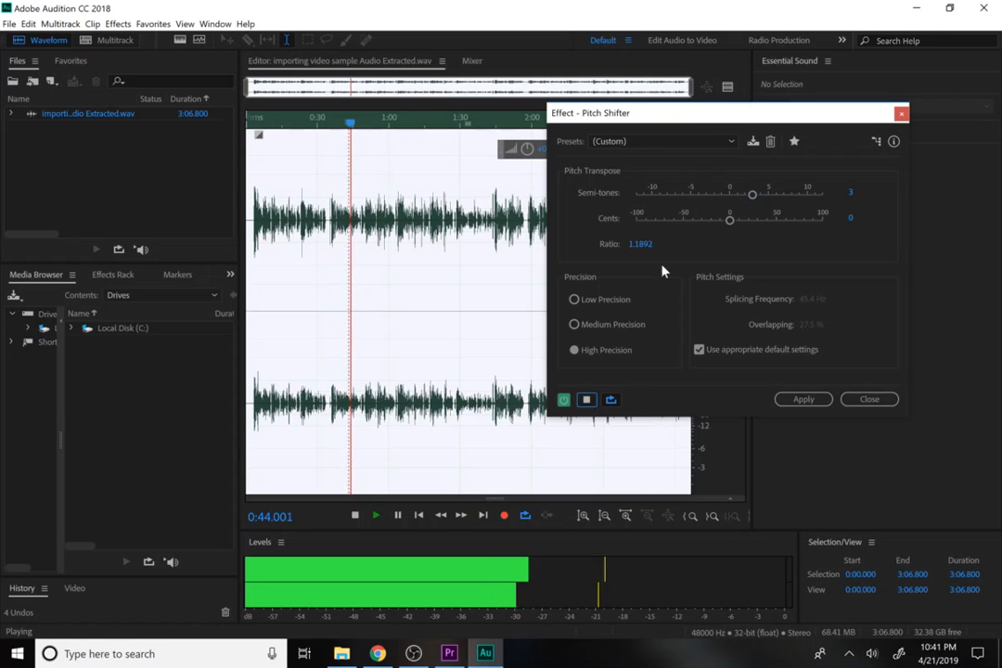
{"action": "left_click_drag", "start_coordinate": [751, 195], "coordinate": [694, 201]}
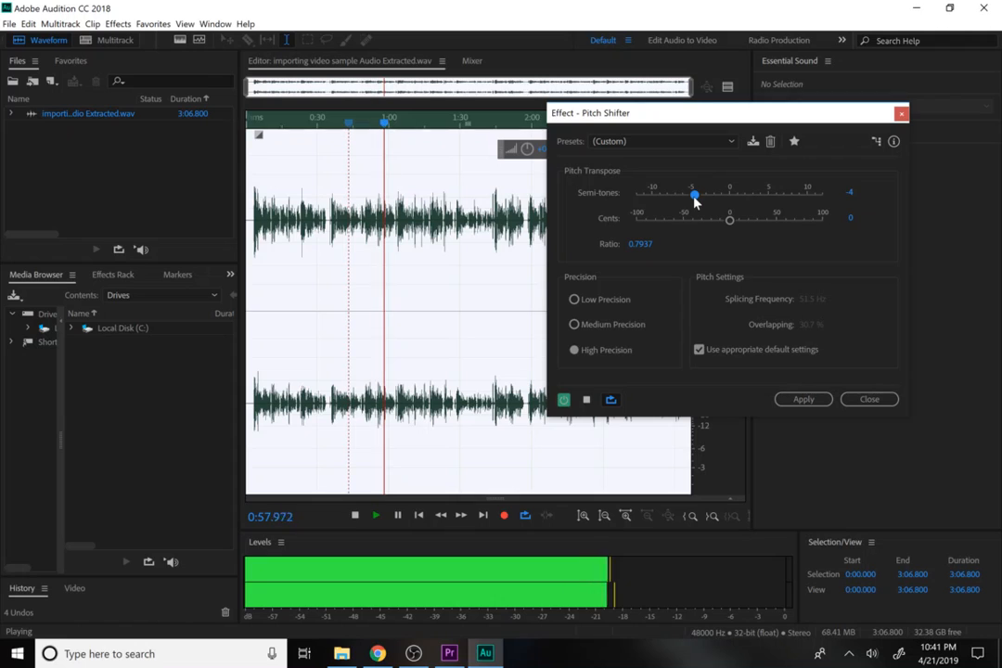
- Stop playback, reset Semi-tones to 0, and preview the Pitch Shifter while lowering Cents to -100
{"action": "key", "text": "space"}
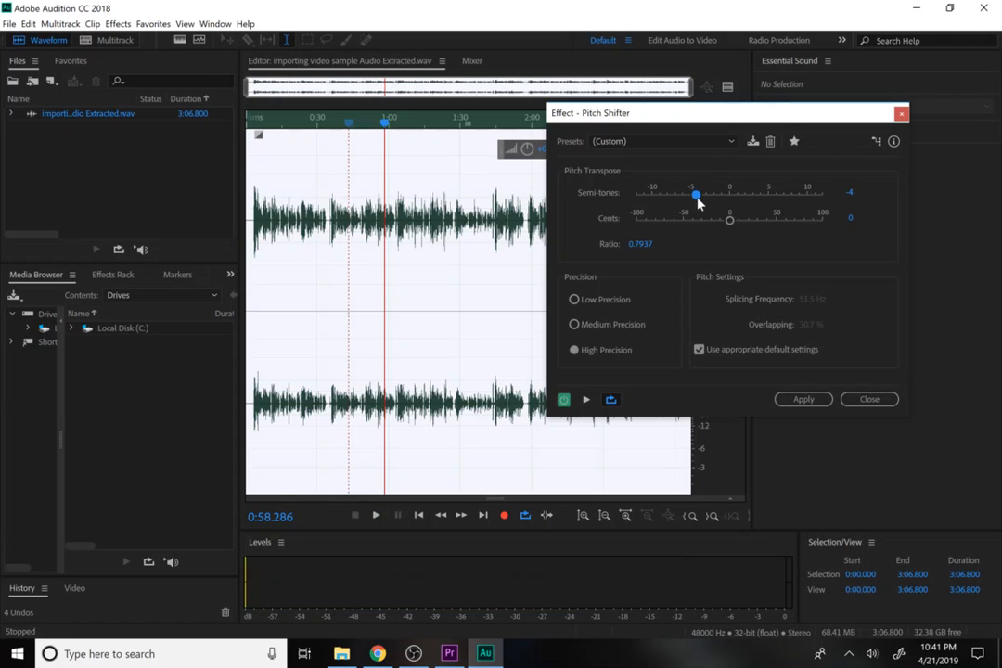
{"action": "left_click_drag", "start_coordinate": [714, 203], "coordinate": [730, 201]}
{"action": "left_click", "coordinate": [730, 223]}
{"action": "mouse_move", "coordinate": [729, 225]}
{"action": "left_mouse_down"}
{"action": "mouse_move", "coordinate": [653, 224]}
{"action": "mouse_move", "coordinate": [728, 226]}
{"action": "mouse_move", "coordinate": [678, 239]}
{"action": "mouse_move", "coordinate": [716, 230]}
{"action": "left_mouse_up"}
{"action": "left_click_drag", "start_coordinate": [758, 232], "coordinate": [747, 233]}
{"action": "left_click", "coordinate": [585, 398]}
{"action": "left_click_drag", "start_coordinate": [730, 221], "coordinate": [632, 220]}
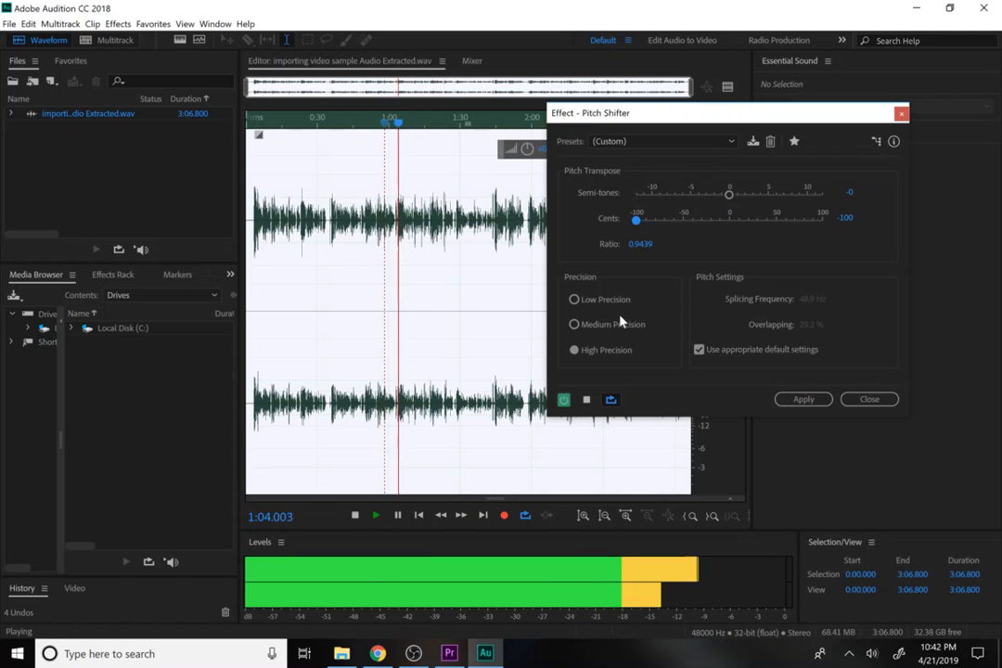
{"action": "key", "text": "space"}
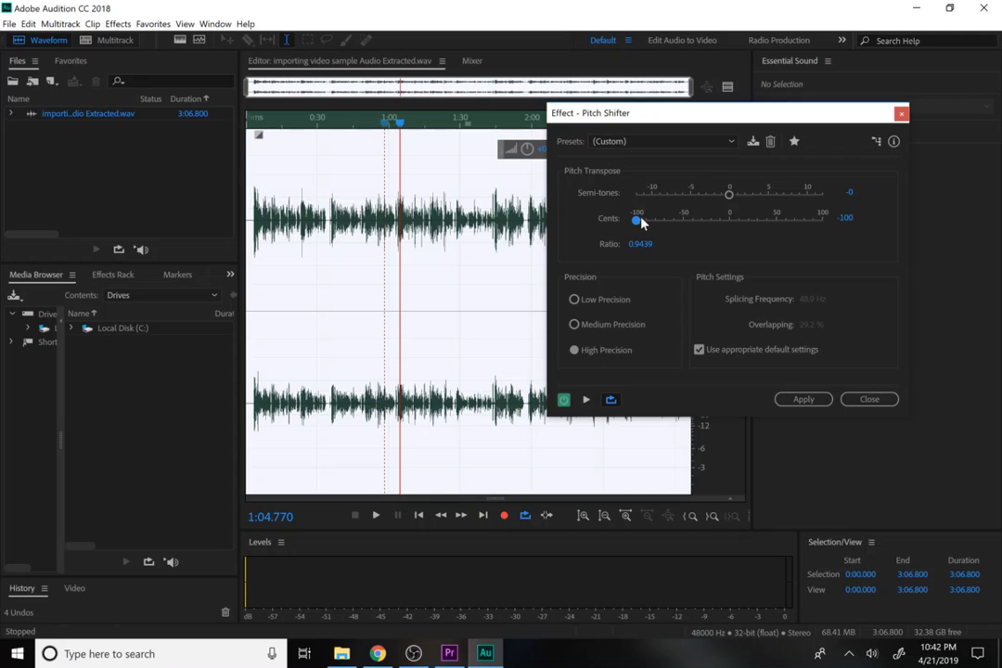
- Apply the Pitch Shifter with Semi-tones at 1 and Cents at 1, and save the audio file
{"action": "left_click_drag", "start_coordinate": [636, 220], "coordinate": [735, 198]}
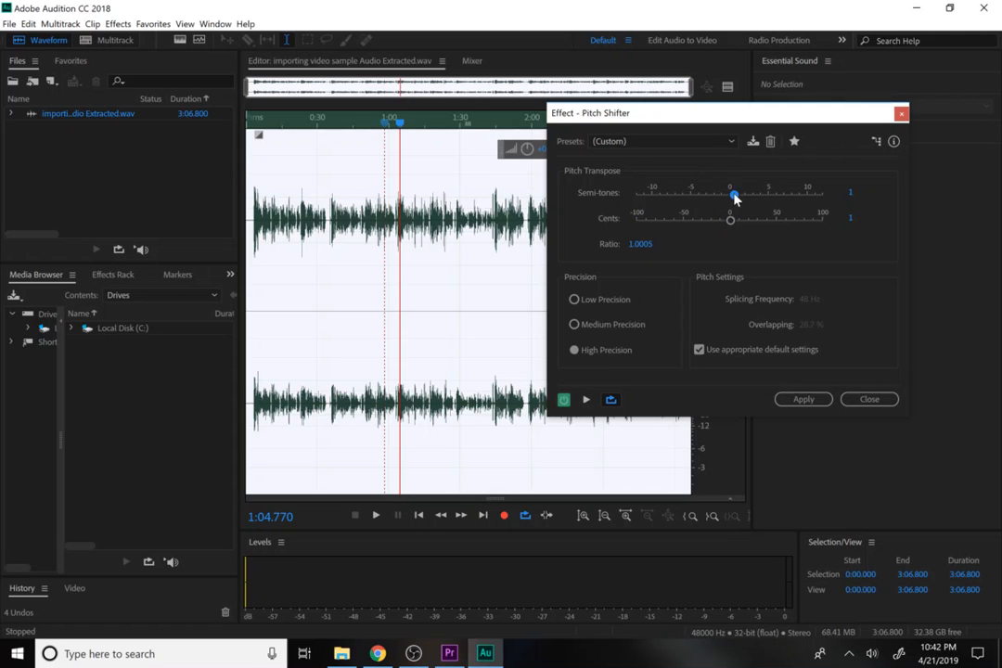
{"action": "left_click", "coordinate": [802, 399]}
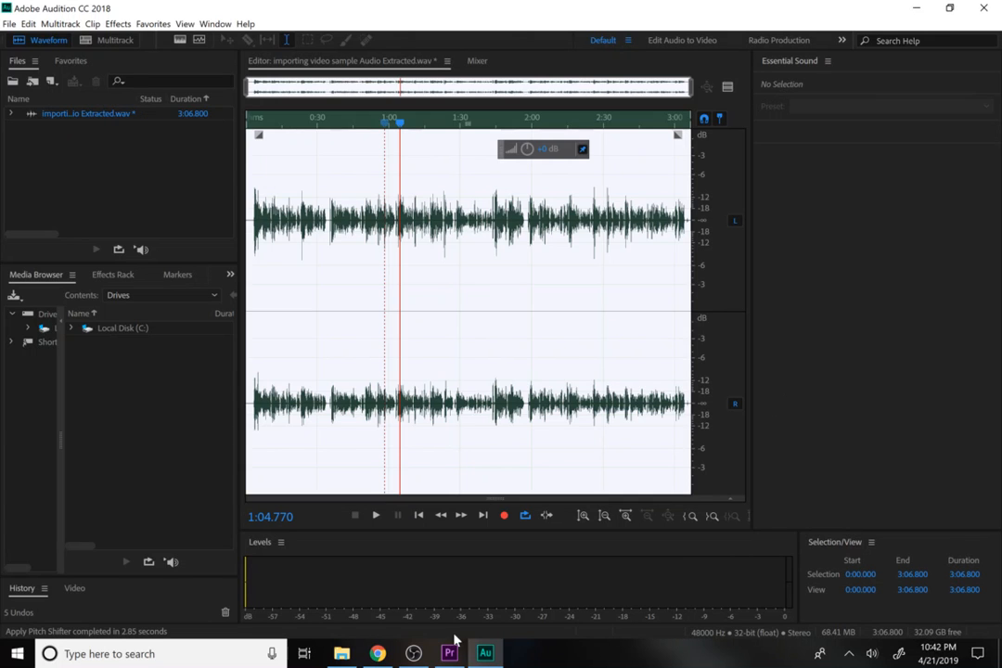
{"action": "key", "text": "ctrl+s"}
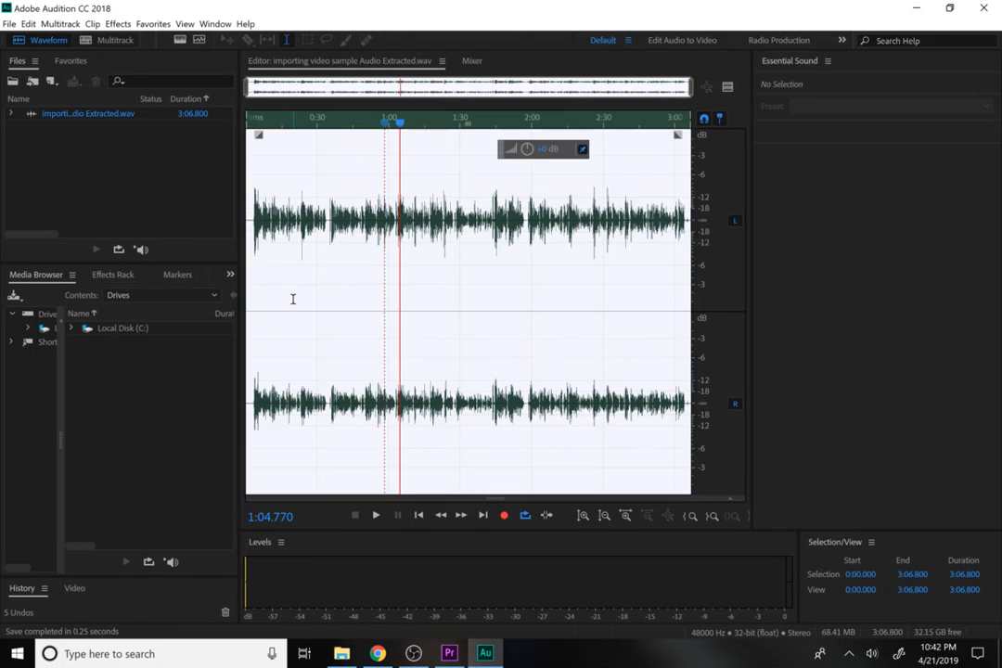
- Switch to Premiere Pro and briefly play the sequence with track A3 soloed
{"action": "left_click", "coordinate": [449, 653]}
{"action": "key", "text": "space"}
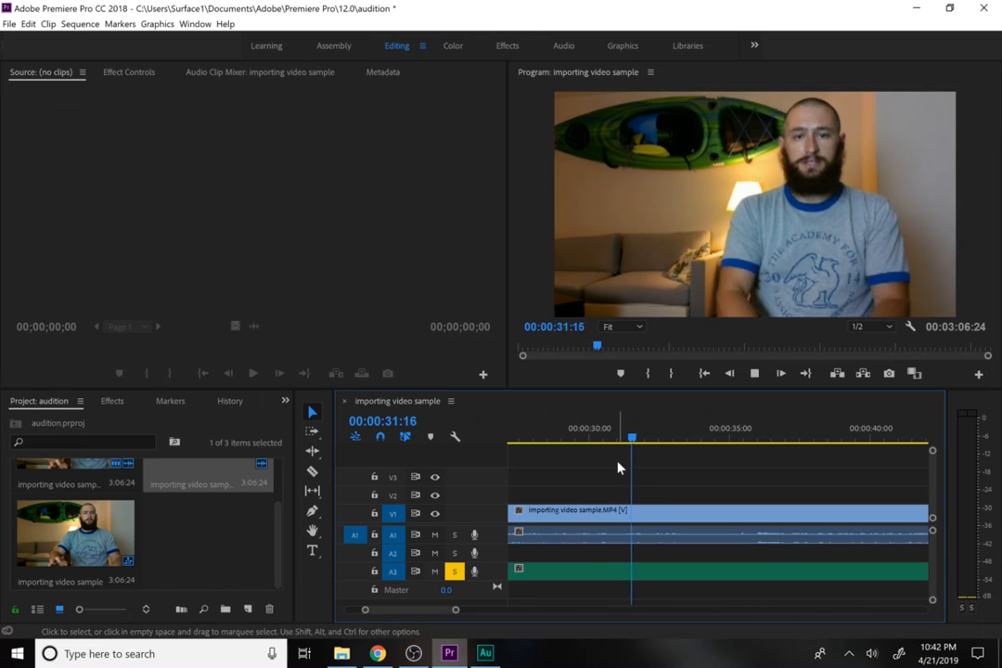
{"action": "key", "text": "space"}
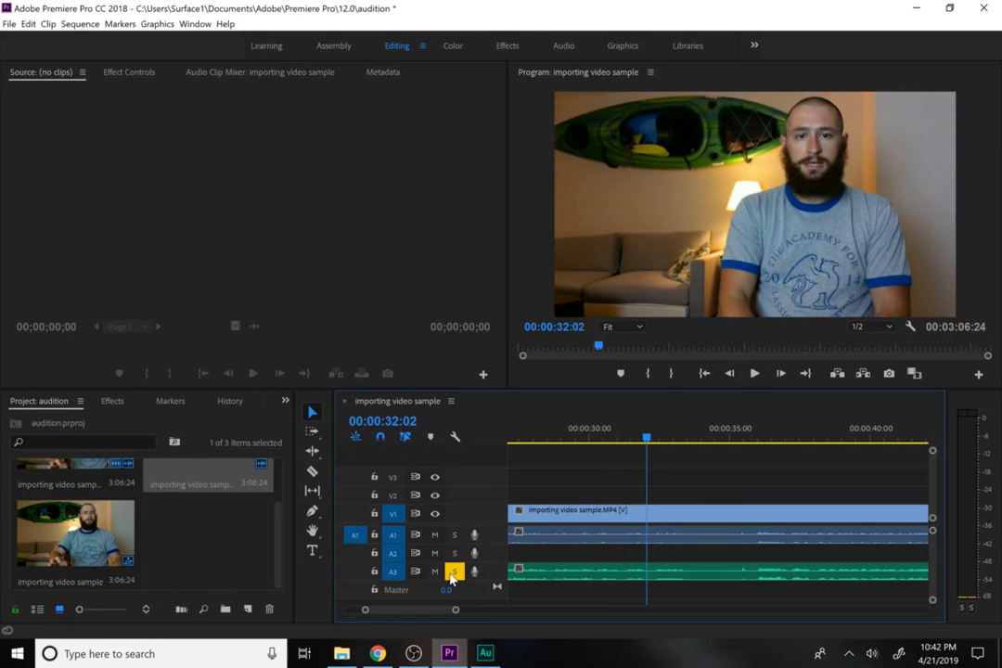
- Remove the solo from track A3, mute track A1, and play back the pitch-shifted audio in the sequence
{"action": "left_click", "coordinate": [454, 571]}
{"action": "left_click", "coordinate": [454, 536]}
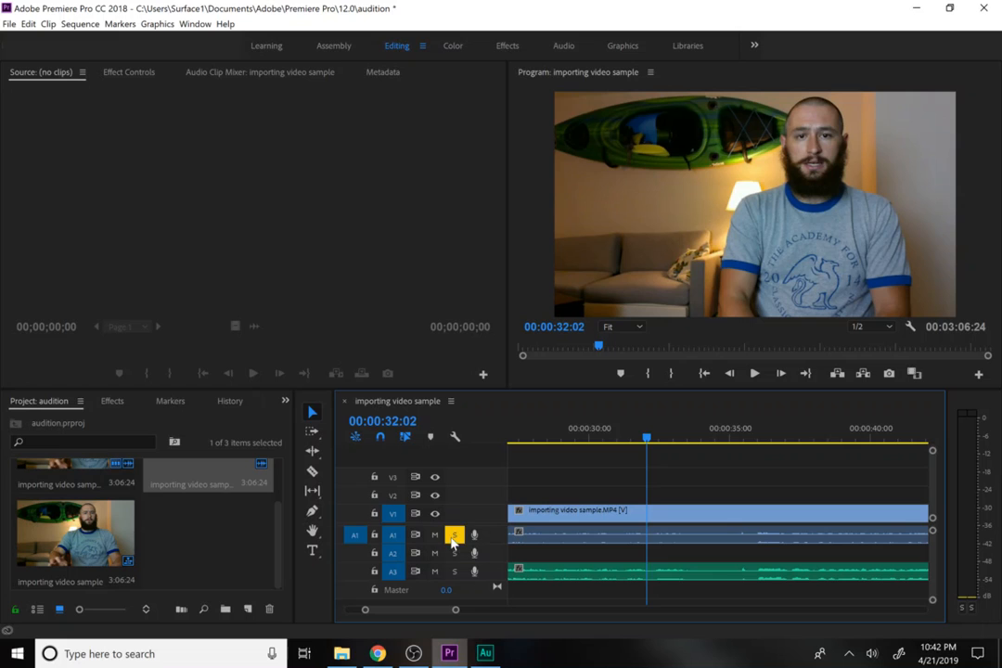
{"action": "left_click", "coordinate": [433, 535]}
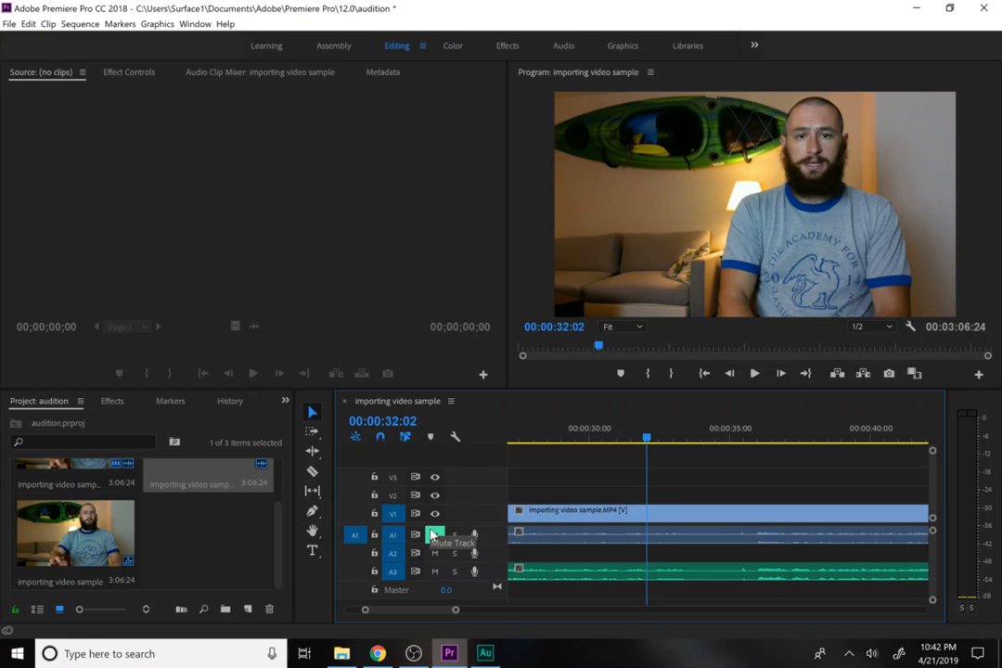
{"action": "key", "text": "space"}
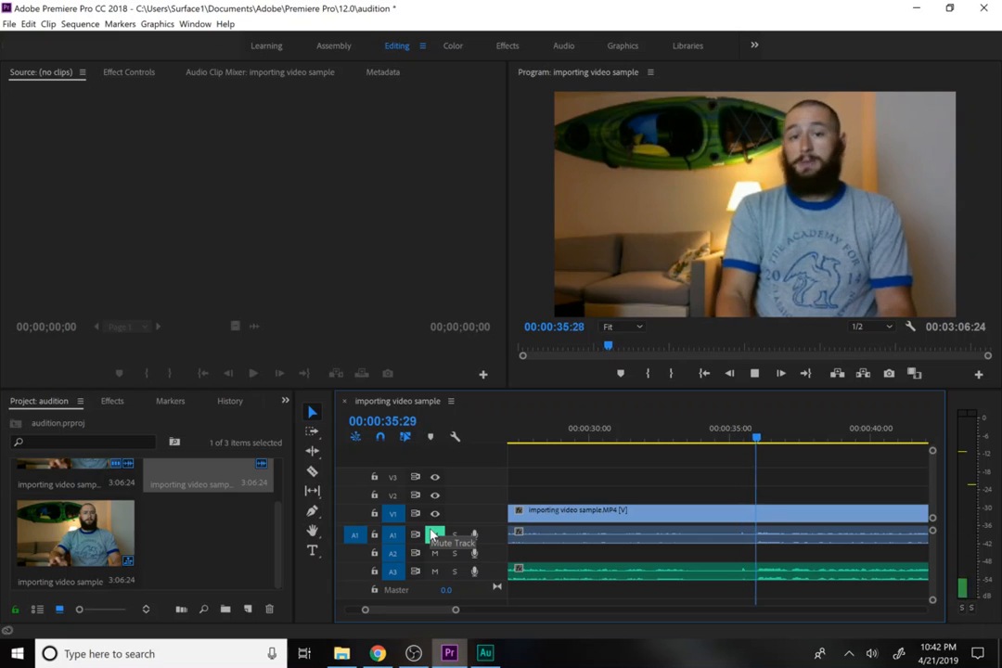
{"action": "key", "text": "space"}
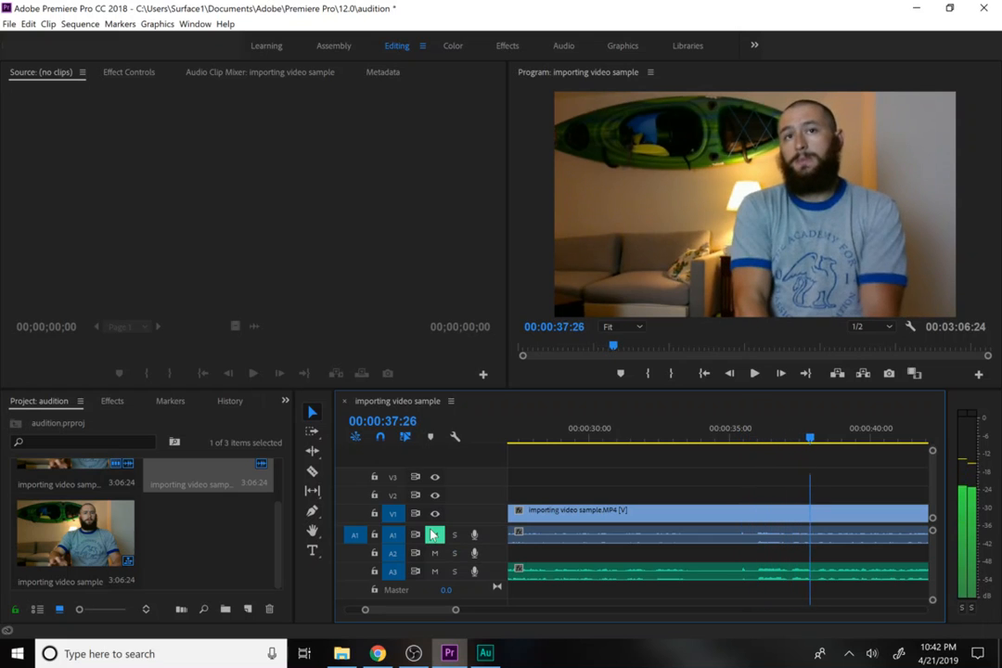
- Switch to Audition and select the entire waveform of the extracted audio file
{"action": "left_click", "coordinate": [484, 653]}
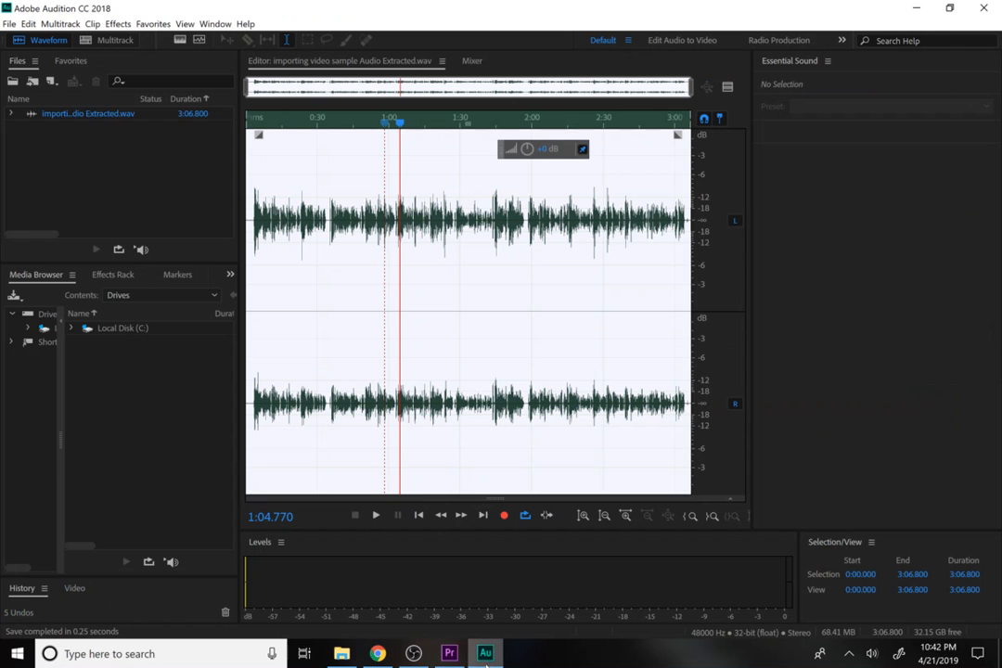
{"action": "left_click", "coordinate": [363, 230]}
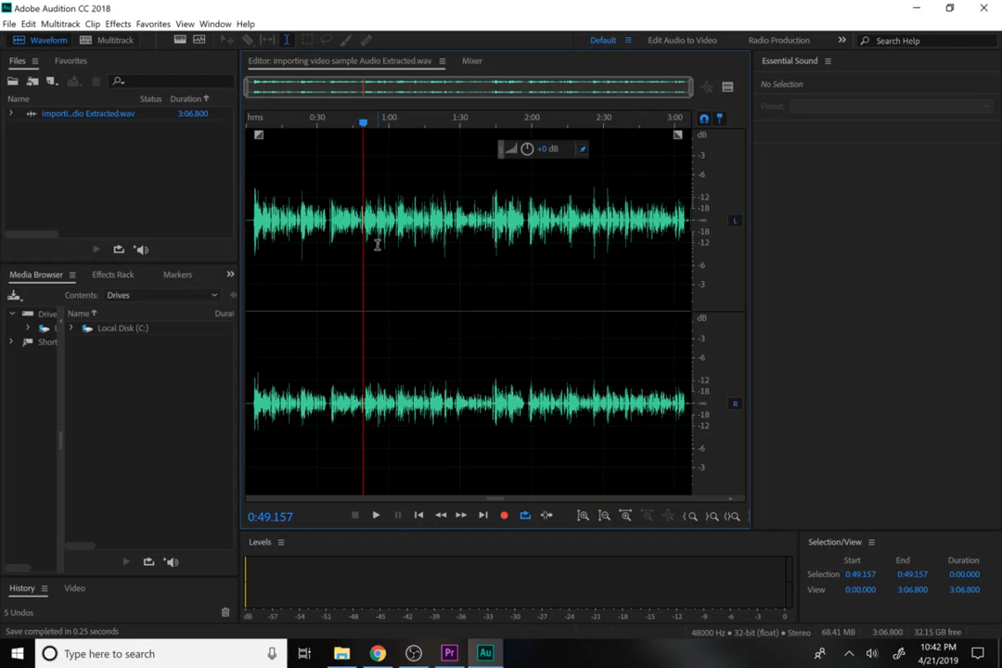
{"action": "left_click", "coordinate": [117, 23]}
{"action": "left_click", "coordinate": [511, 290]}
{"action": "key", "text": "ctrl+a"}
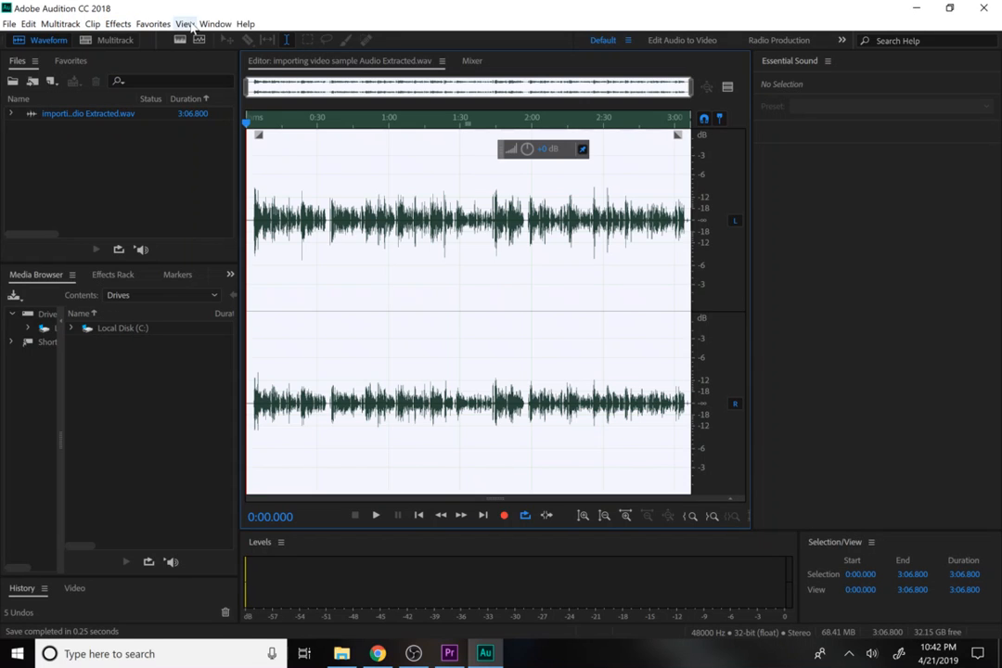
- Apply the Echo effect with the Spooky preset to the entire waveform
{"action": "left_click", "coordinate": [116, 23]}
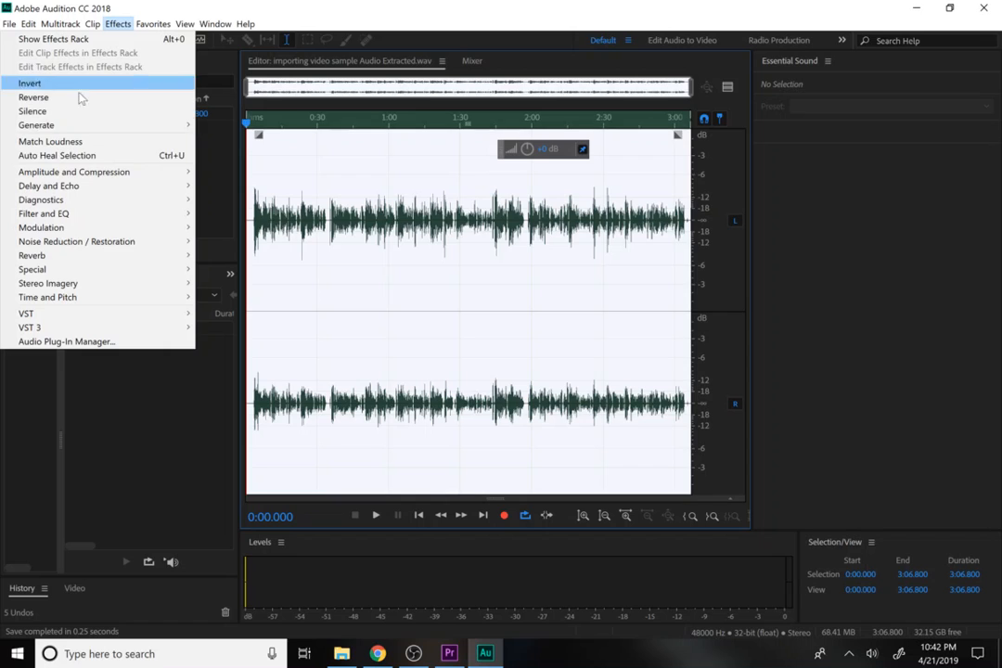
{"action": "mouse_move", "coordinate": [110, 258]}
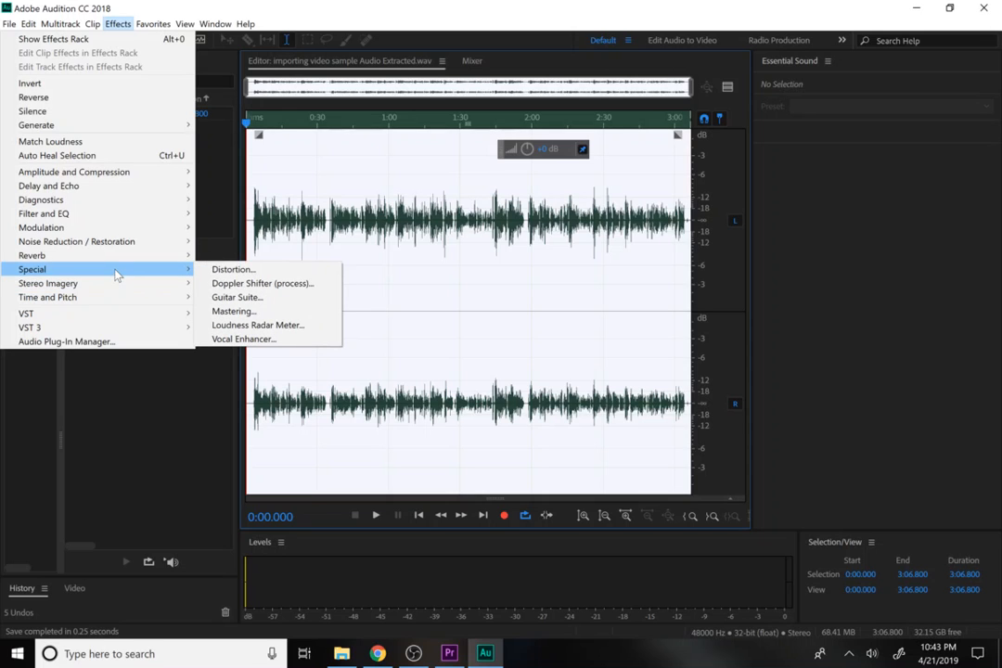
{"action": "mouse_move", "coordinate": [145, 202]}
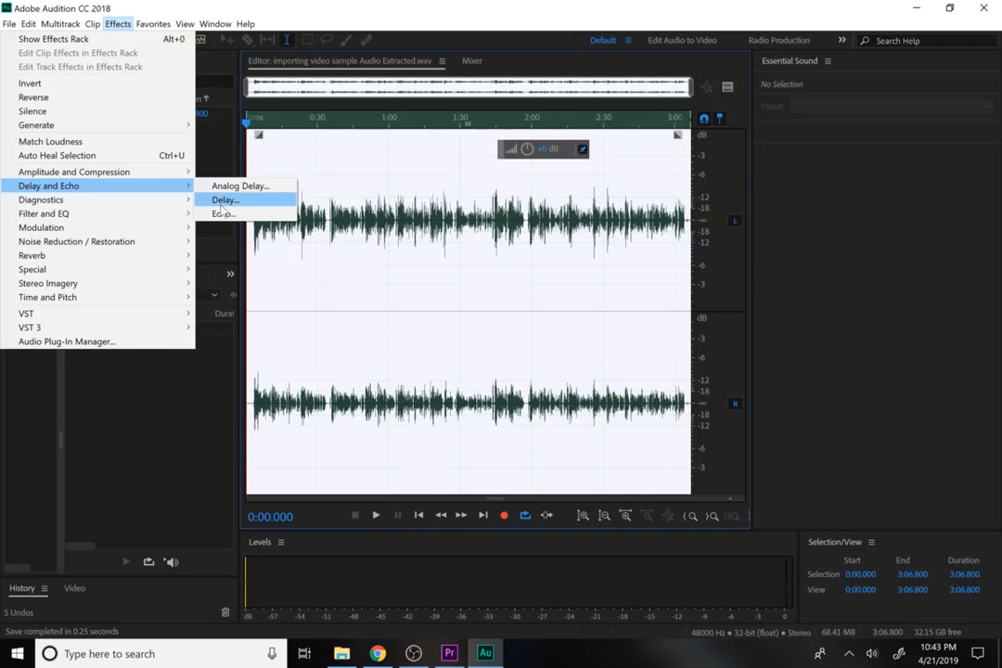
{"action": "left_click", "coordinate": [221, 213]}
{"action": "left_click", "coordinate": [270, 188]}
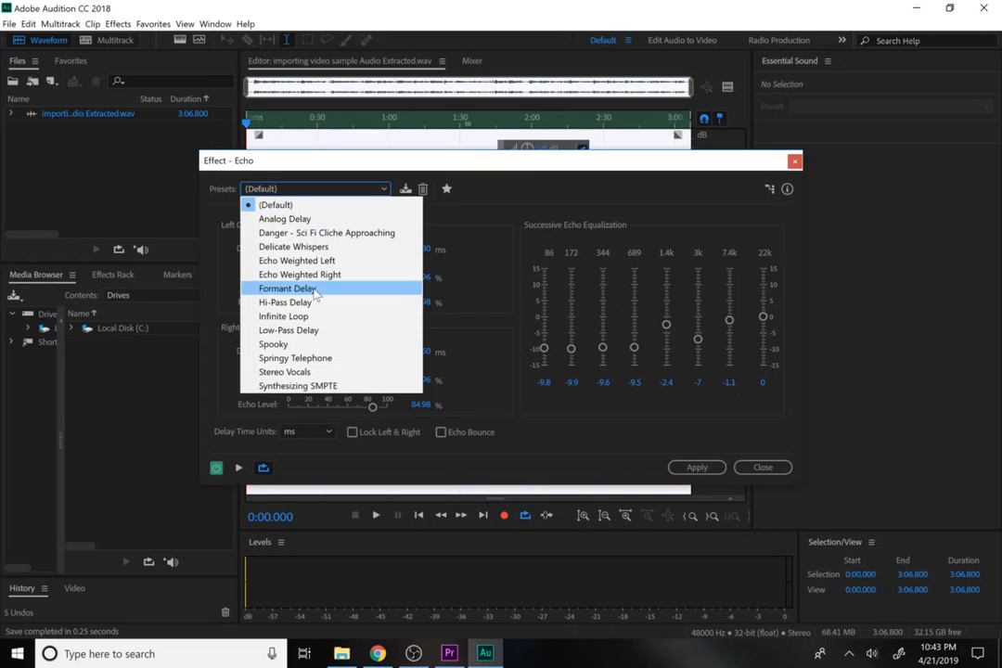
{"action": "left_click", "coordinate": [325, 344]}
{"action": "left_click", "coordinate": [679, 468]}
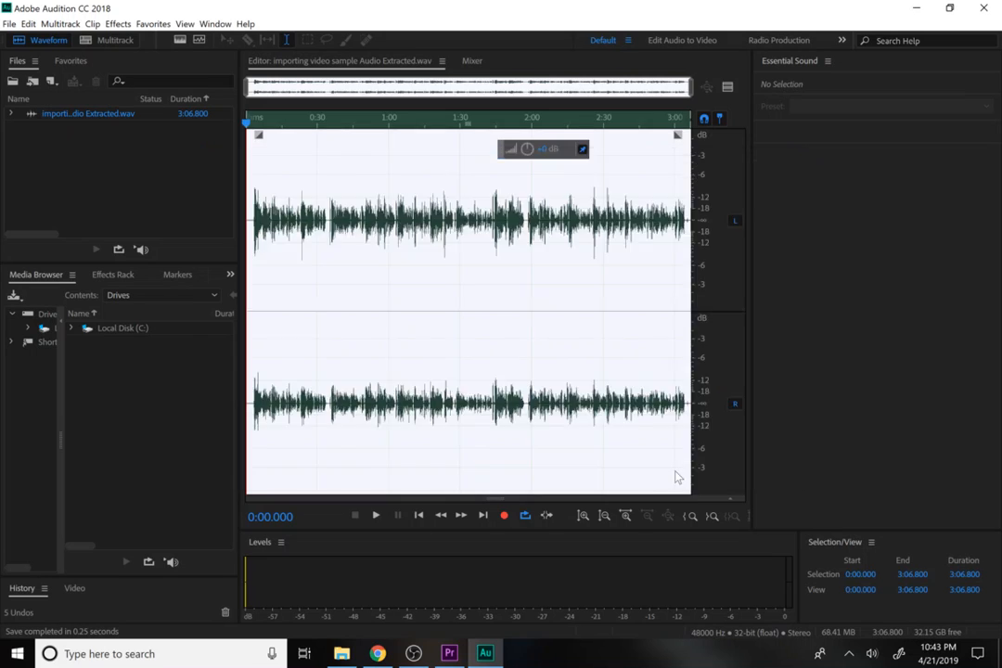
- Play and save the echoed audio file, and play back the updated sequence in Premiere Pro
{"action": "key", "text": "space"}
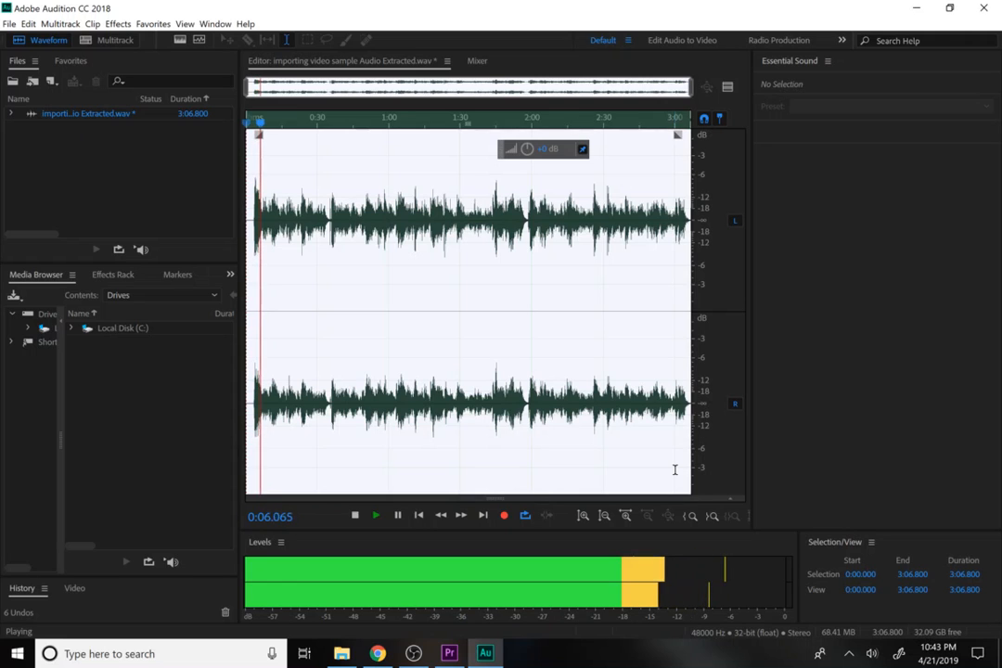
{"action": "key", "text": "space"}
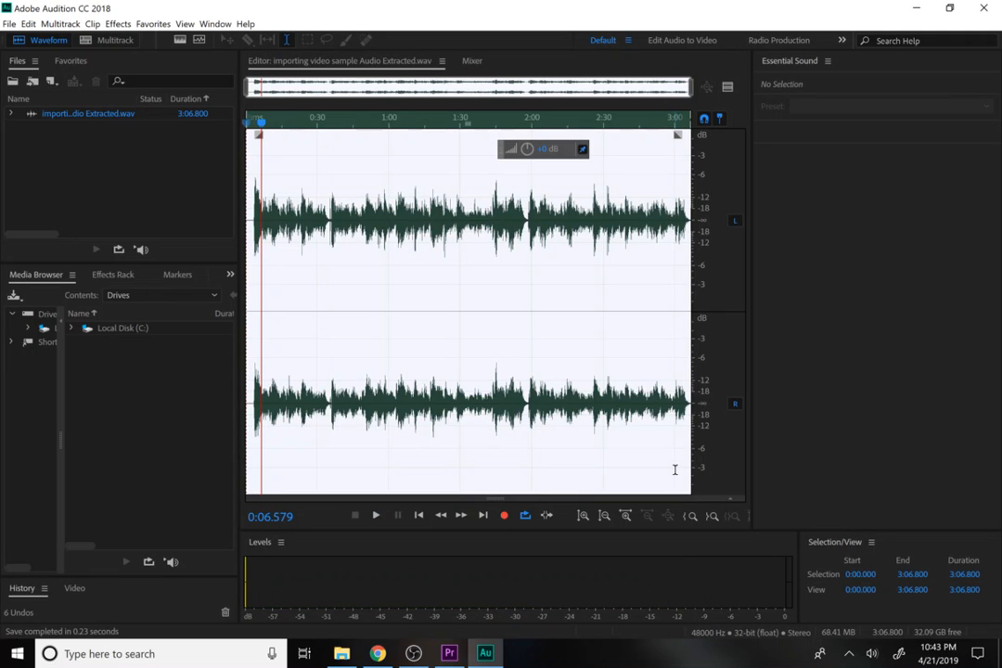
{"action": "left_click", "coordinate": [449, 653]}
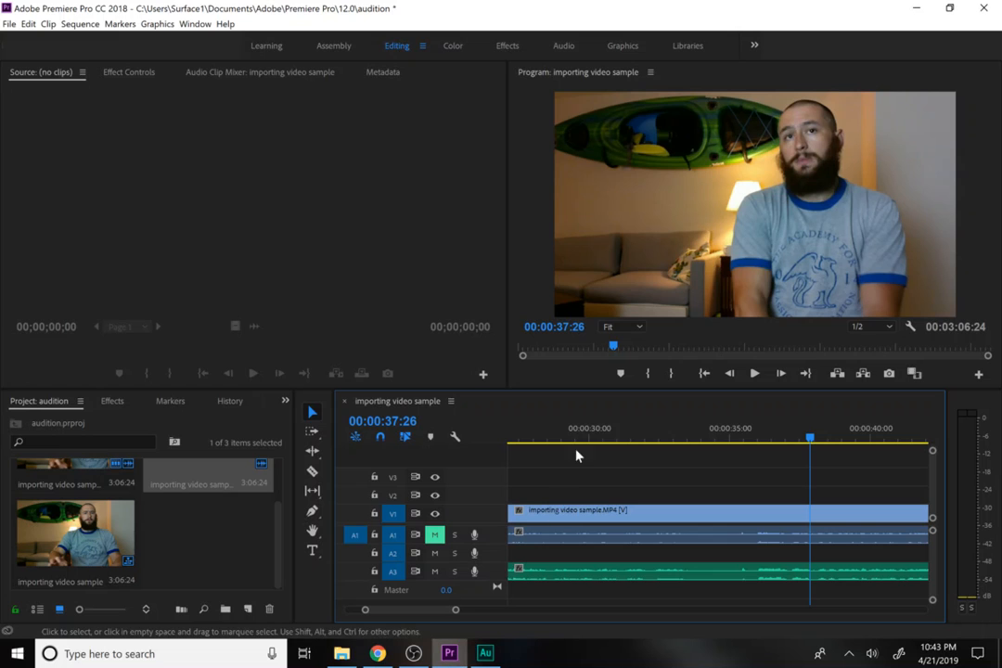
{"action": "key", "text": "space"}
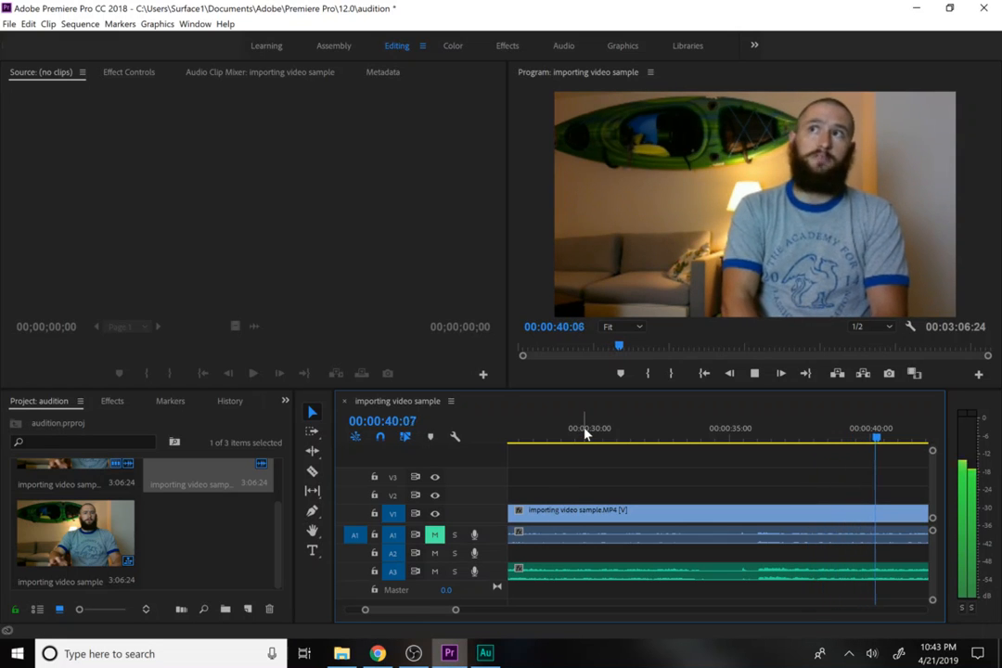
{"action": "key", "text": "space"}
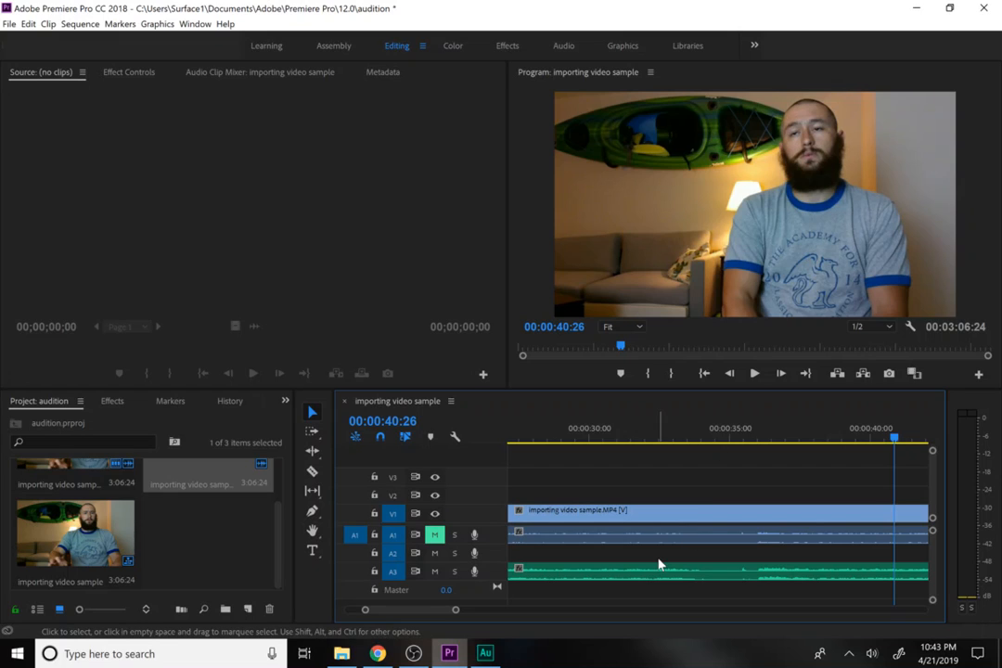
- Move the playhead back to 00:00:29:08 and open the media export settings for the sequence
{"action": "mouse_move", "coordinate": [486, 653]}
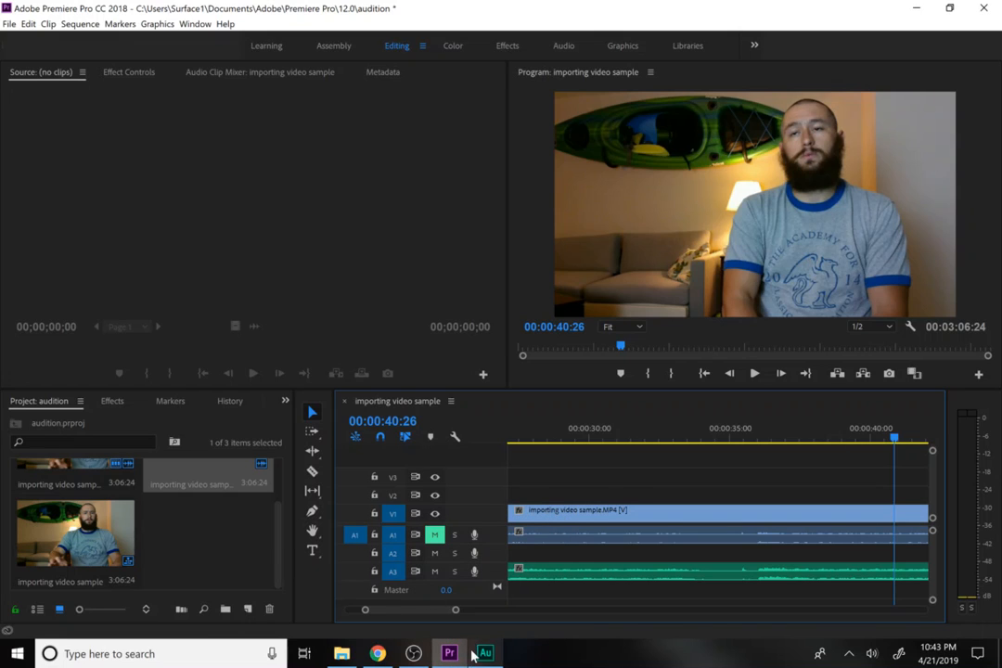
{"action": "left_click_drag", "start_coordinate": [587, 446], "coordinate": [571, 443]}
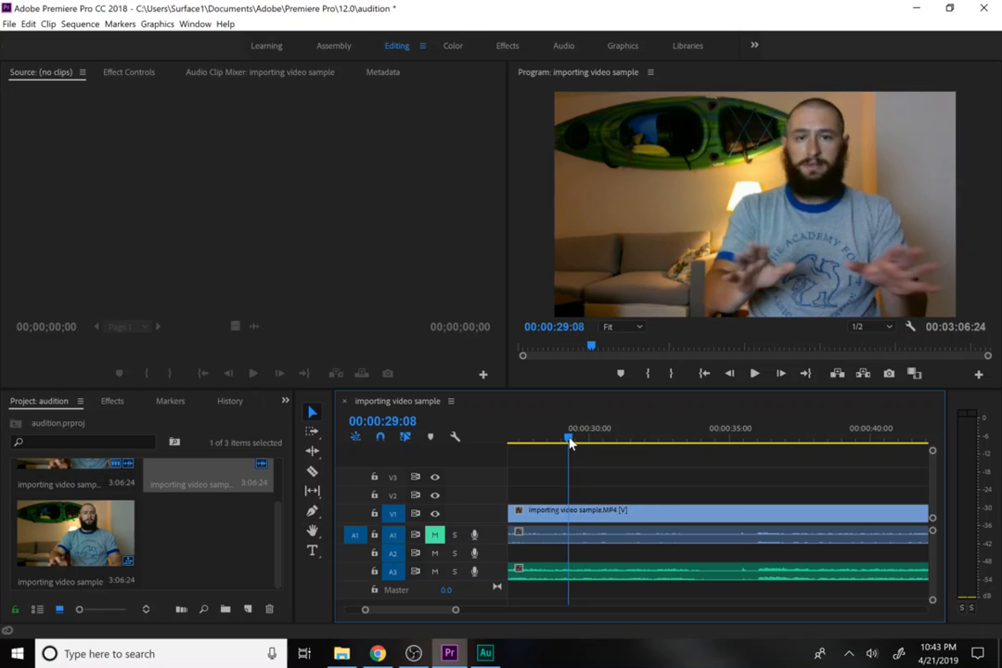
{"action": "left_click", "coordinate": [11, 24]}
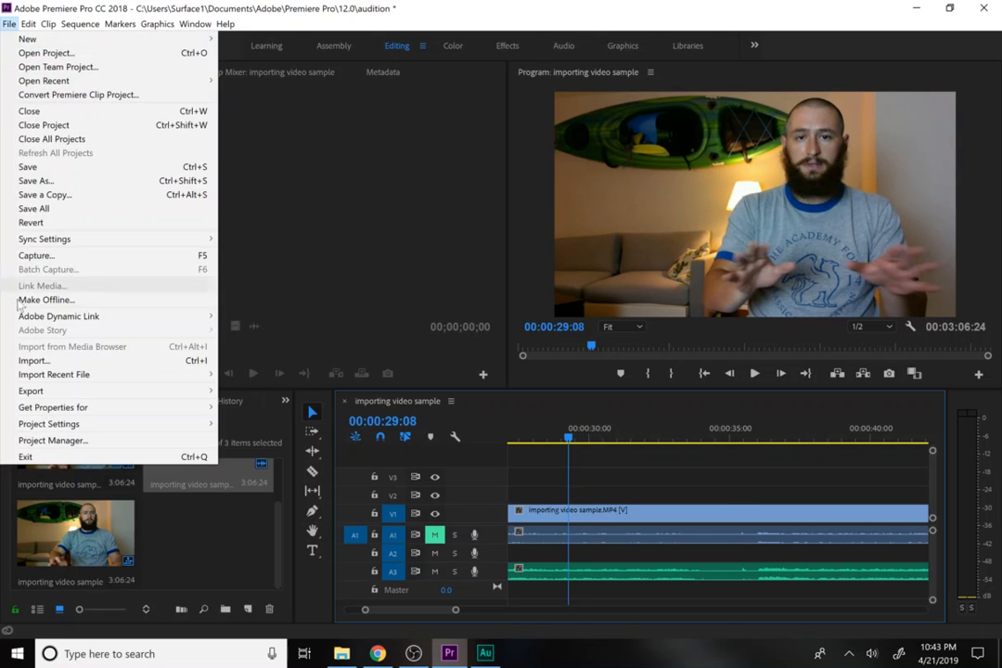
{"action": "mouse_move", "coordinate": [21, 377]}
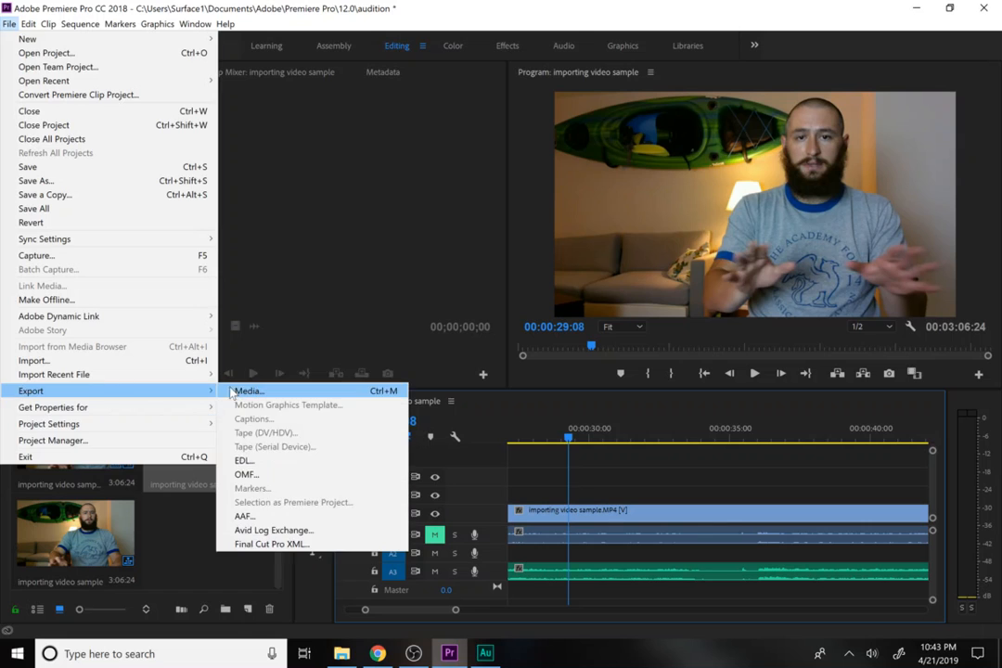
{"action": "left_click", "coordinate": [243, 393]}
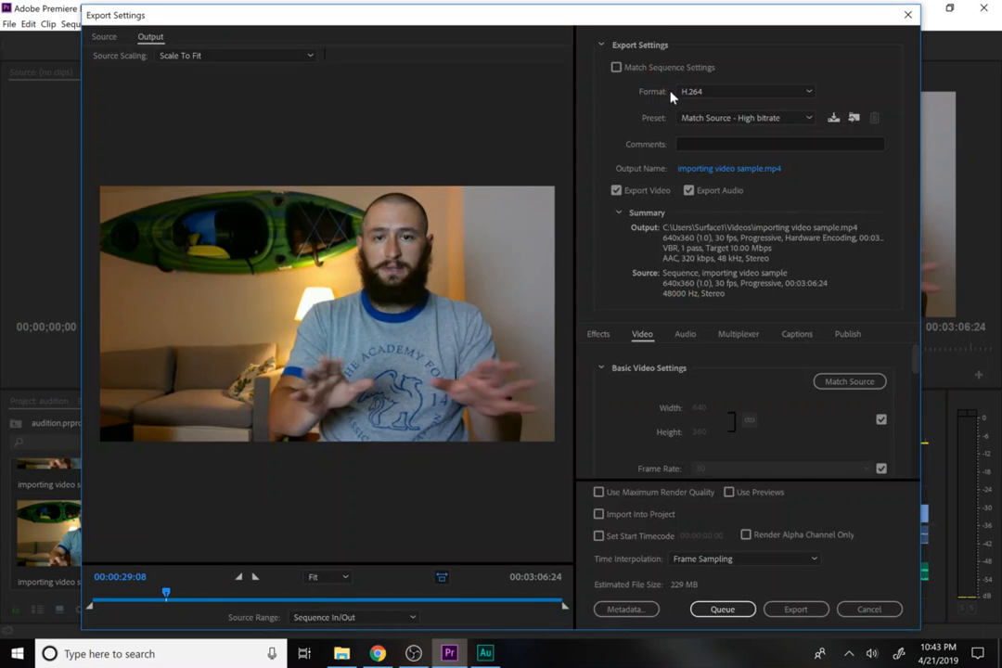
- Examine the available export formats, keep H.264, and open the list of export presets
{"action": "left_click", "coordinate": [693, 92]}
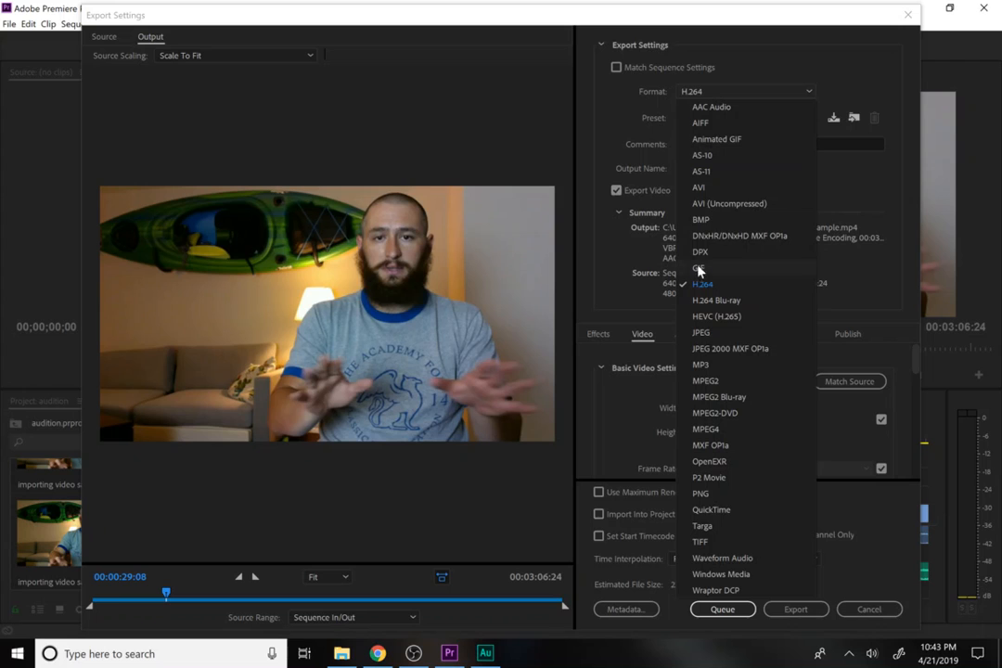
{"action": "left_click", "coordinate": [599, 157]}
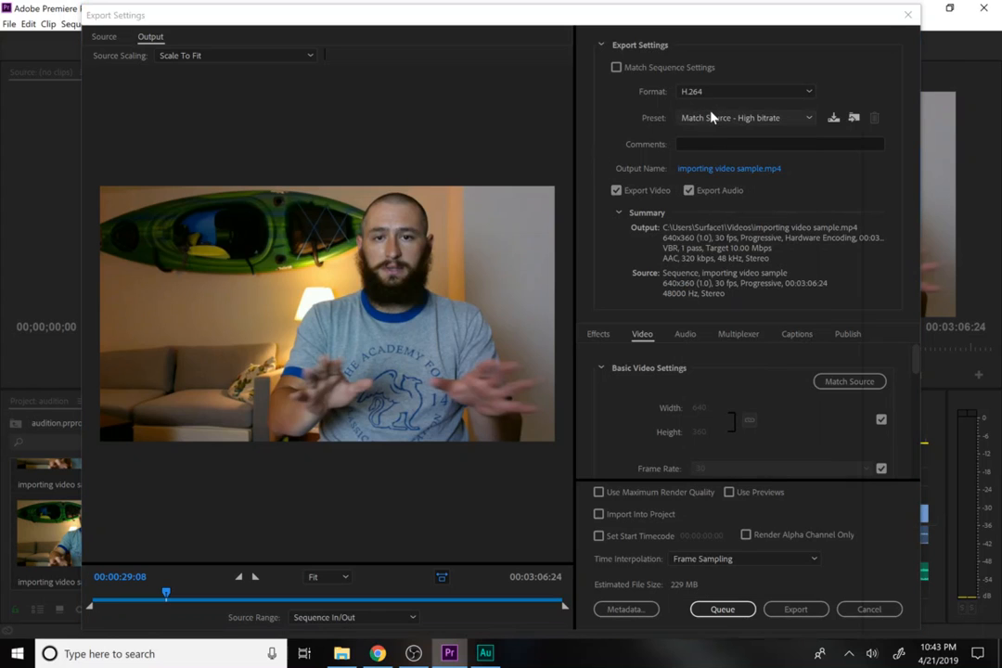
{"action": "left_click", "coordinate": [712, 118]}
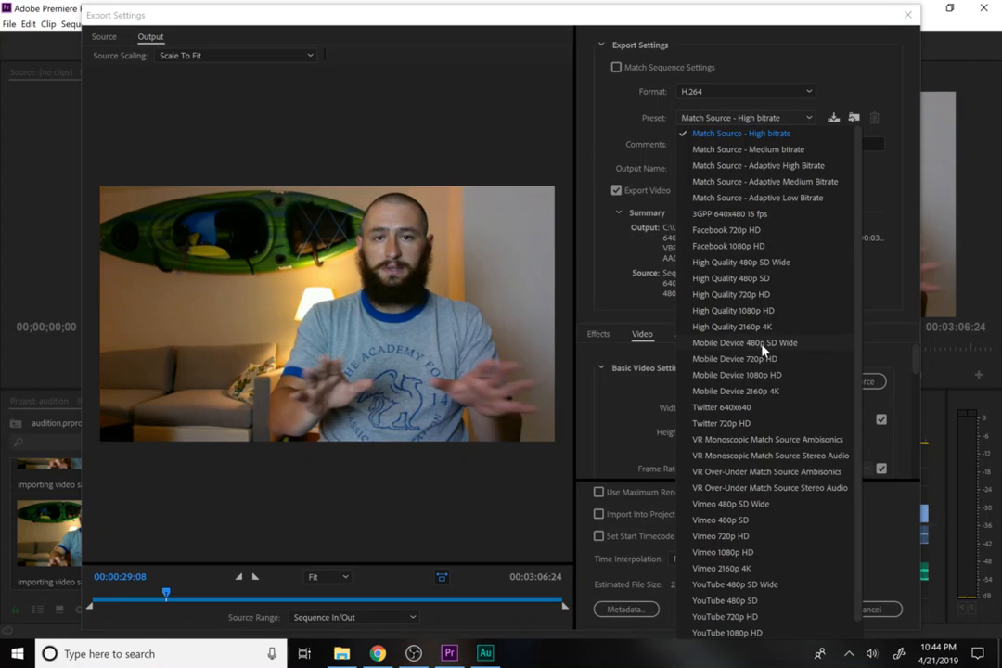